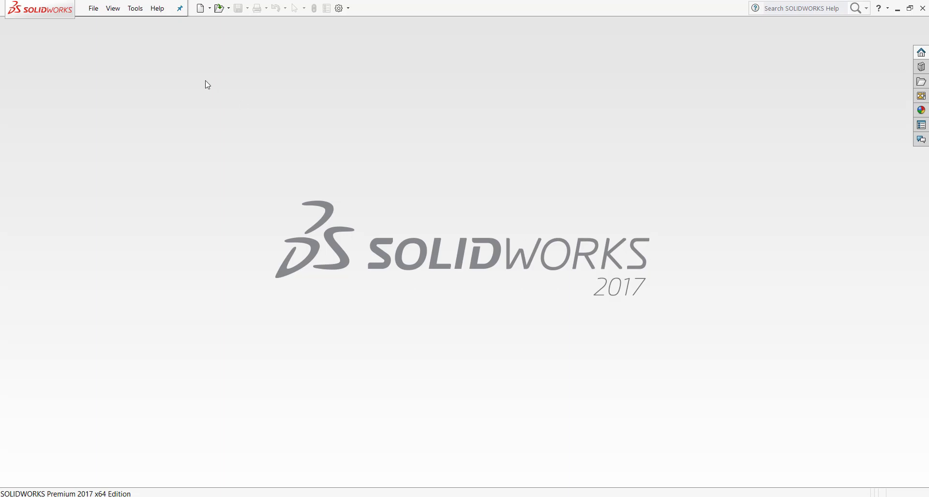
- Create a new part and sketch a circle about 111 mm in diameter, centered on the origin, on the Front Plane
{"action": "left_click", "coordinate": [202, 8]}
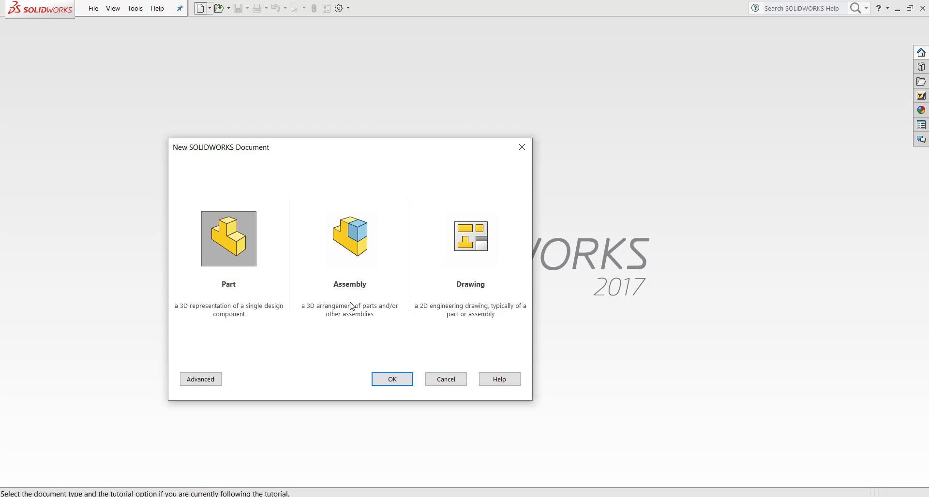
{"action": "left_click", "coordinate": [376, 378]}
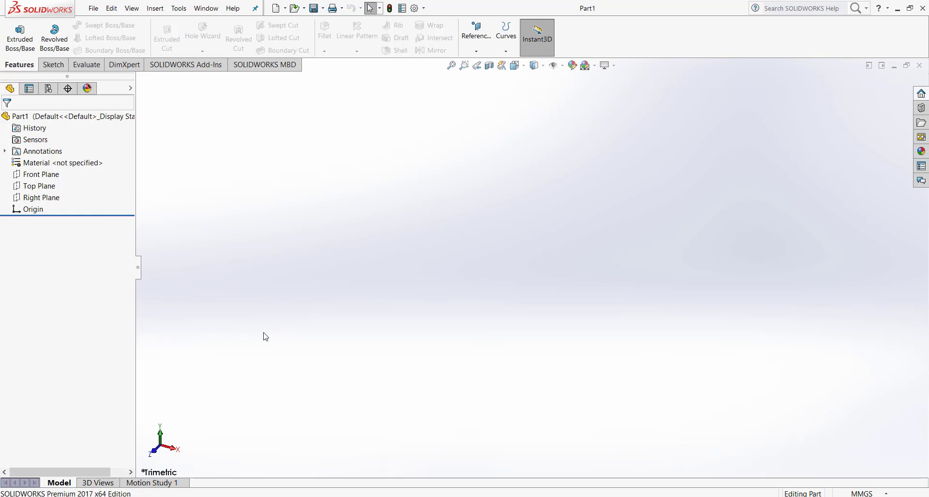
{"action": "left_click", "coordinate": [41, 175]}
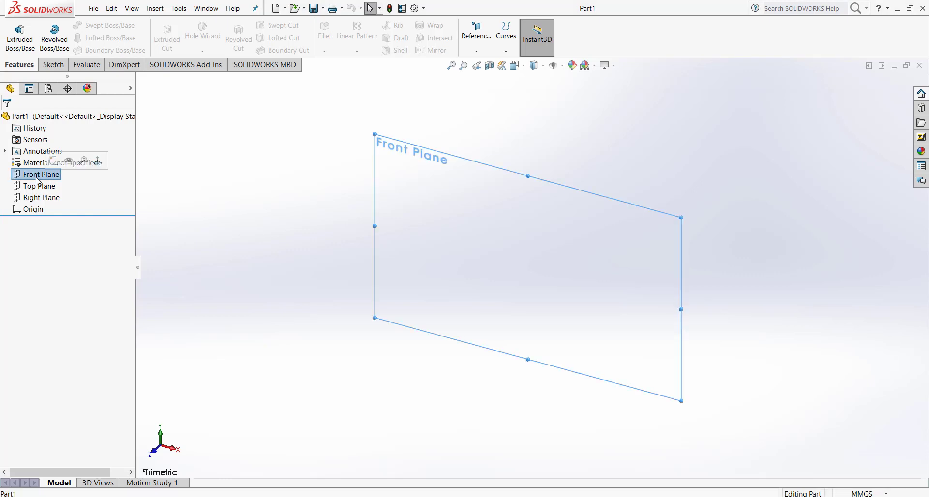
{"action": "left_click", "coordinate": [54, 66]}
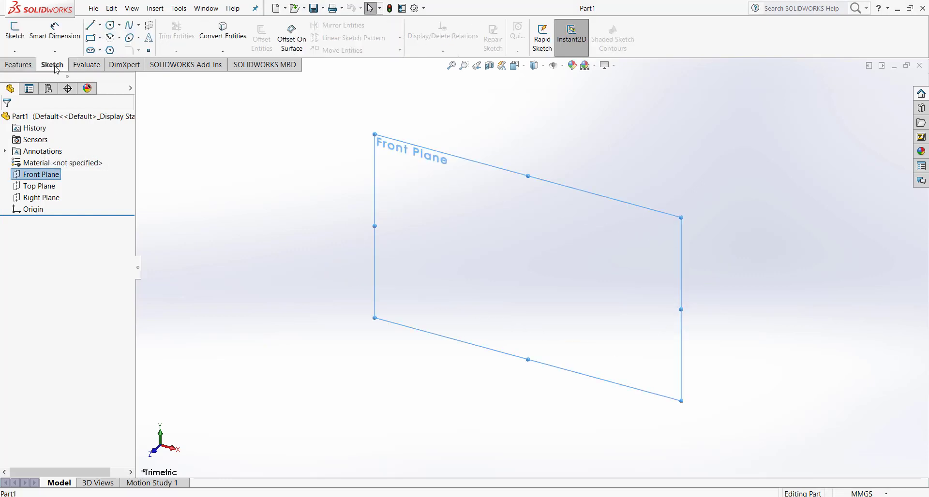
{"action": "left_click", "coordinate": [111, 25]}
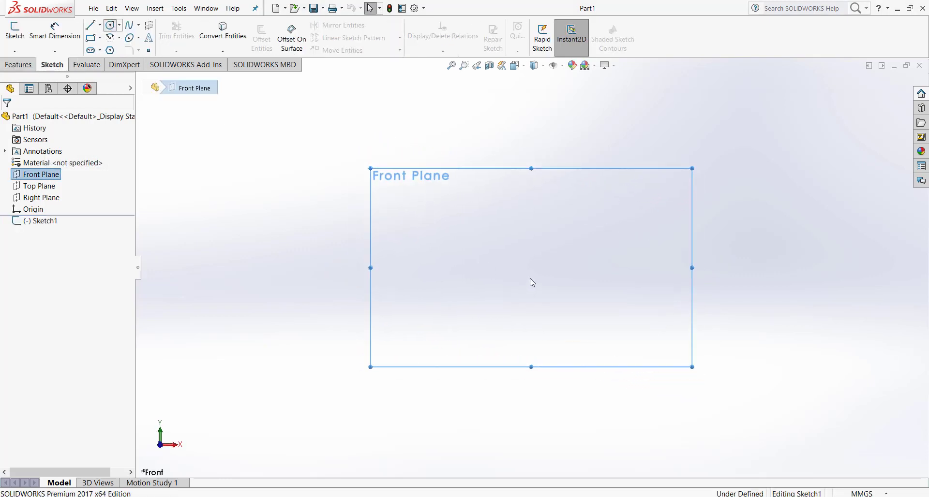
{"action": "left_click_drag", "start_coordinate": [531, 267], "coordinate": [551, 176]}
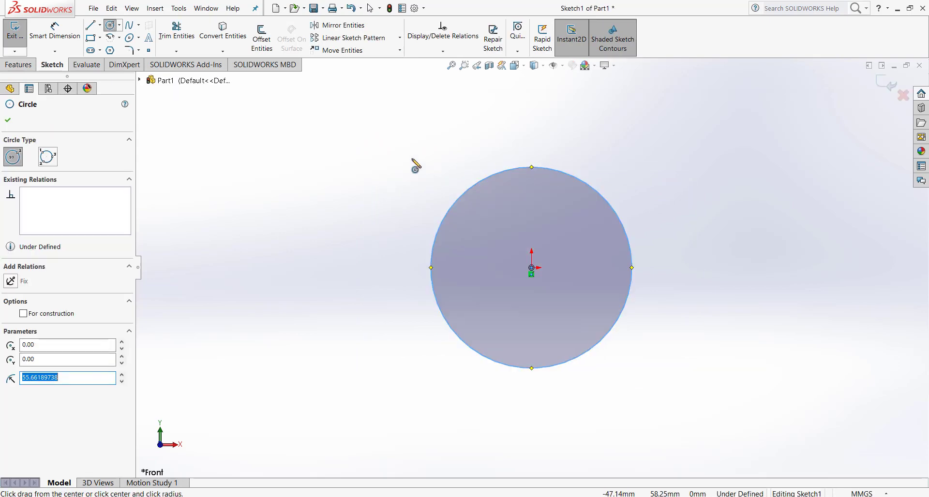
{"action": "key", "text": "Escape"}
- Dimension the origin-centered circle's diameter as 20 mm
{"action": "left_click", "coordinate": [54, 32]}
{"action": "left_click", "coordinate": [460, 196]}
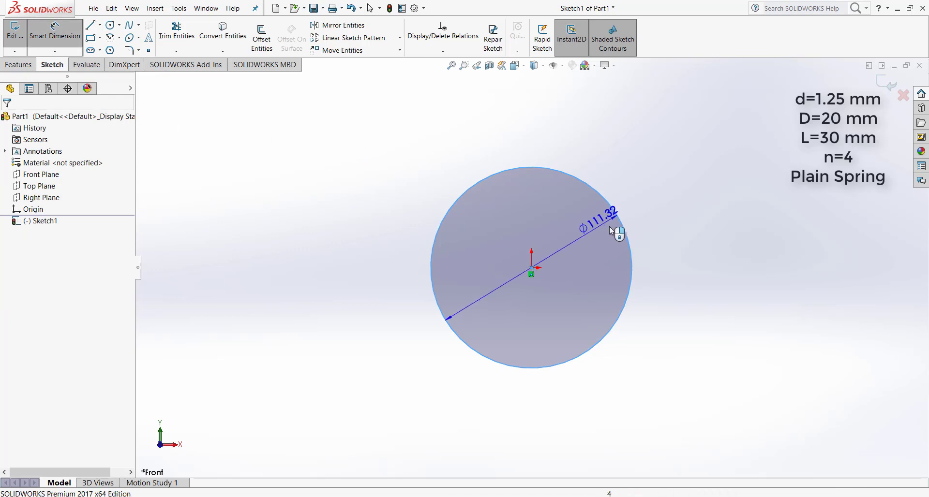
{"action": "left_click", "coordinate": [678, 248]}
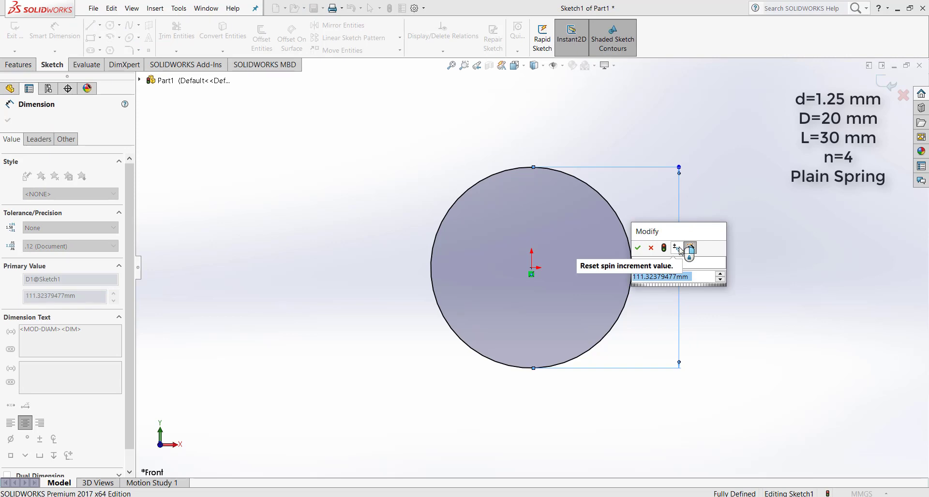
{"action": "type", "text": "20"}
{"action": "key", "text": "Return"}
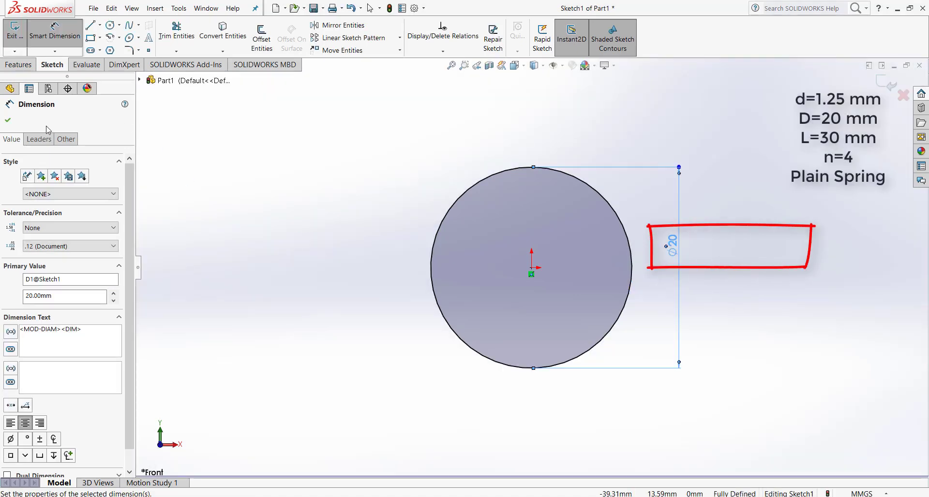
{"action": "left_click", "coordinate": [10, 122]}
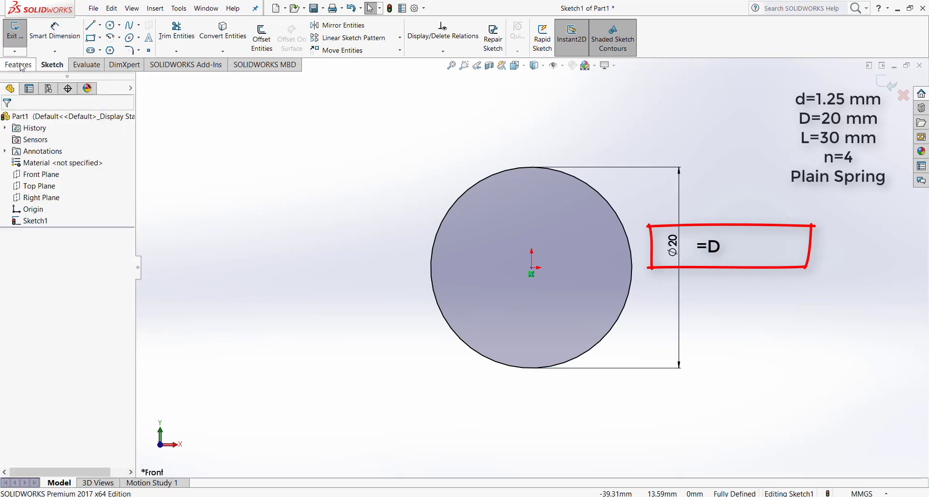
- Create a constant-pitch helix from the circle, defined by height and revolution: 30 mm height, 4 revolutions, 180° start angle, counterclockwise
{"action": "left_click", "coordinate": [156, 8]}
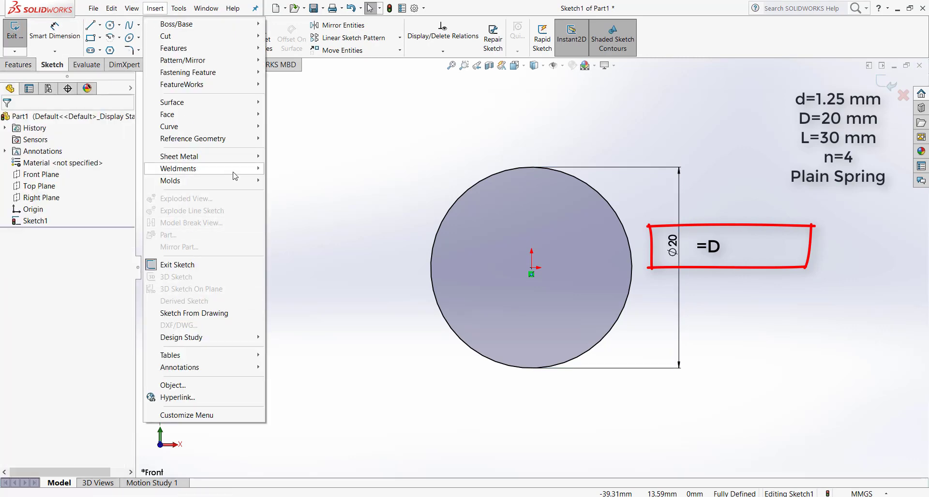
{"action": "mouse_move", "coordinate": [240, 129]}
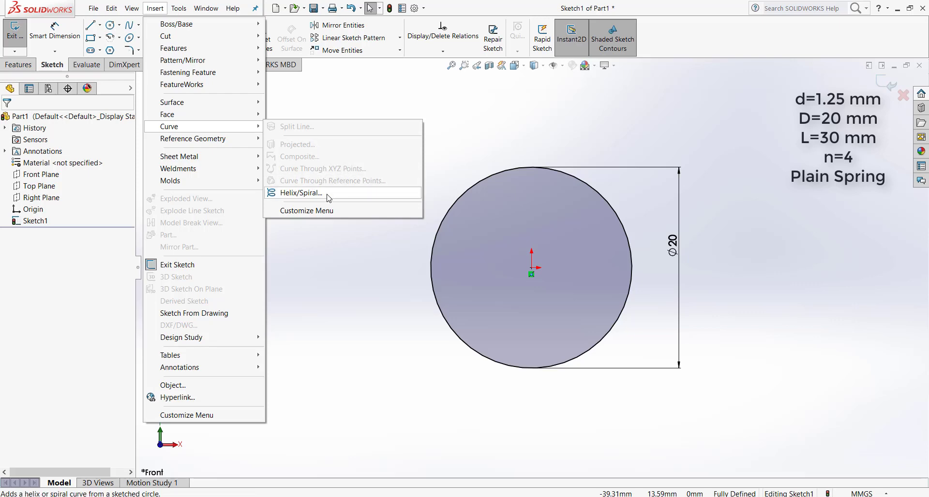
{"action": "left_click", "coordinate": [301, 193]}
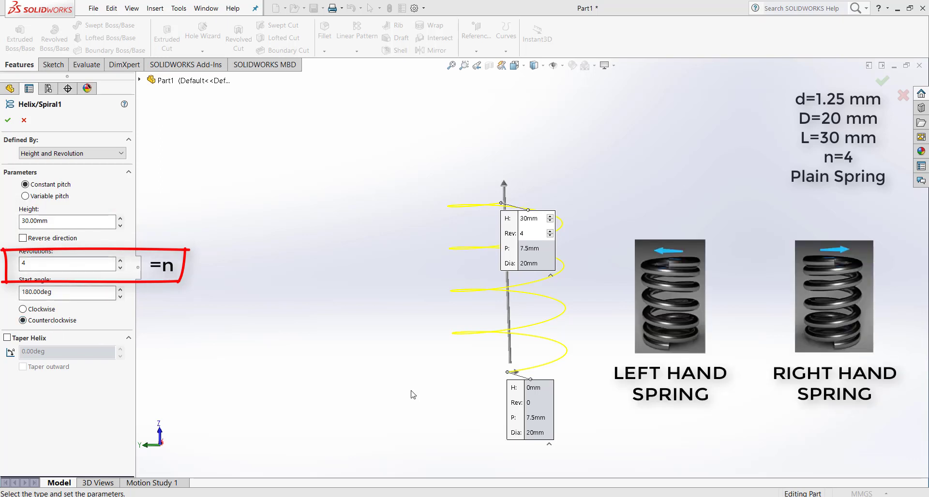
{"action": "left_click", "coordinate": [9, 120]}
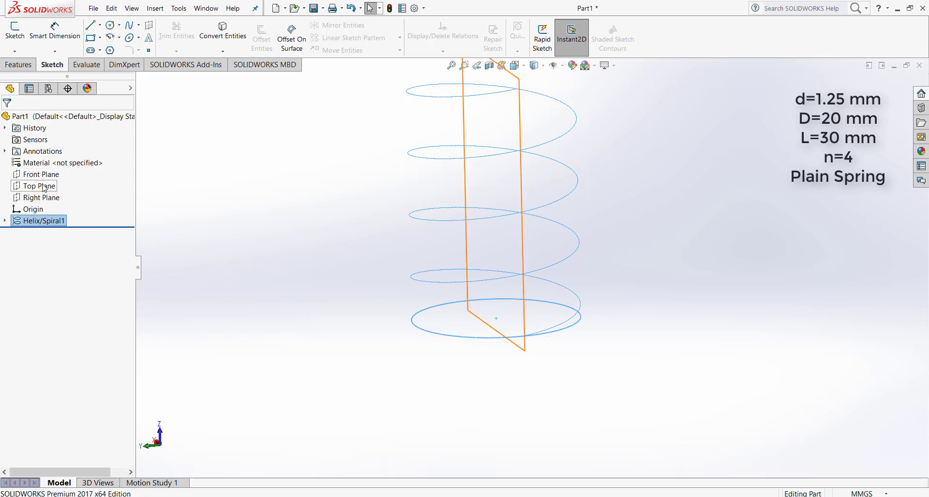
- On the Top Plane, sketch a circle about 3.6 mm in diameter beside the helix's lower end
{"action": "scroll", "coordinate": [521, 278], "scroll_direction": "down", "scroll_amount": 2}
{"action": "middle_click_drag", "start_coordinate": [533, 338], "coordinate": [502, 125]}
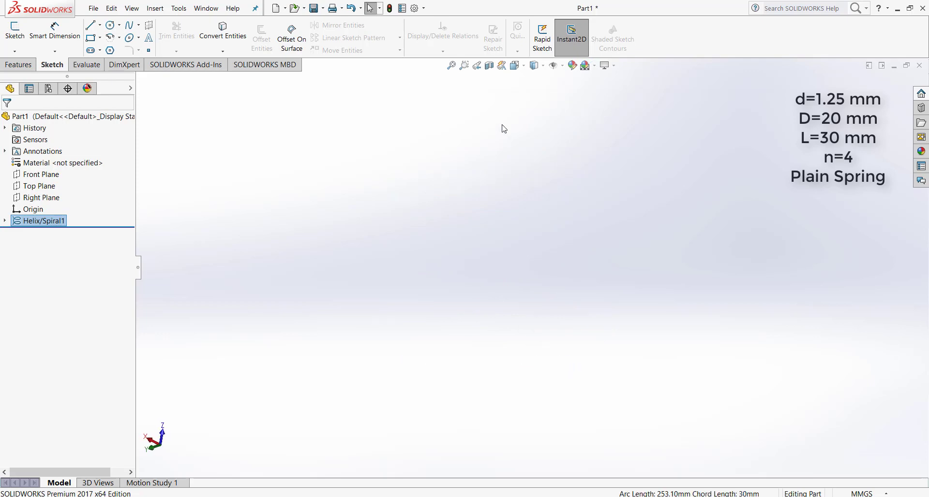
{"action": "left_click", "coordinate": [451, 65]}
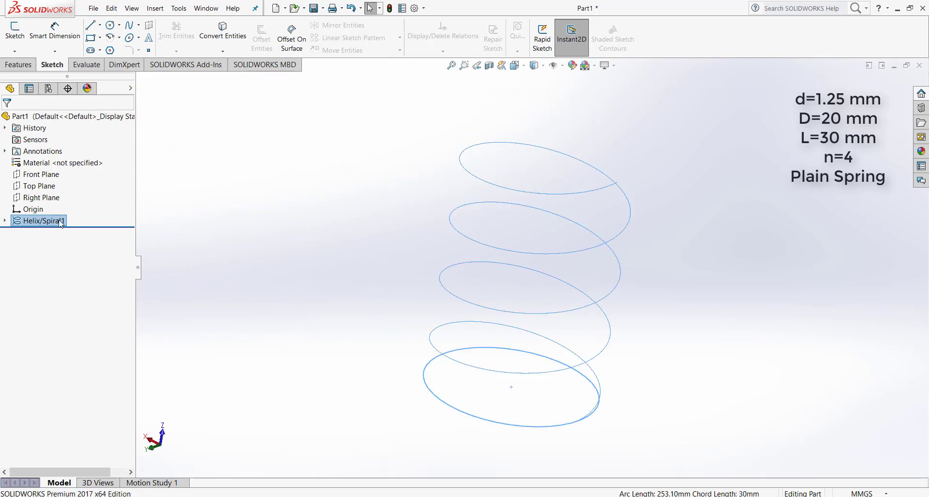
{"action": "left_click", "coordinate": [53, 189]}
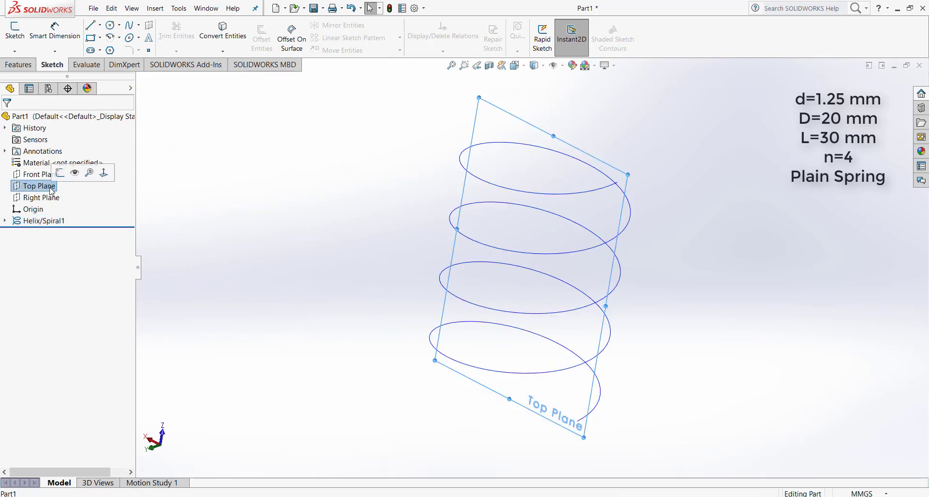
{"action": "left_click", "coordinate": [110, 25]}
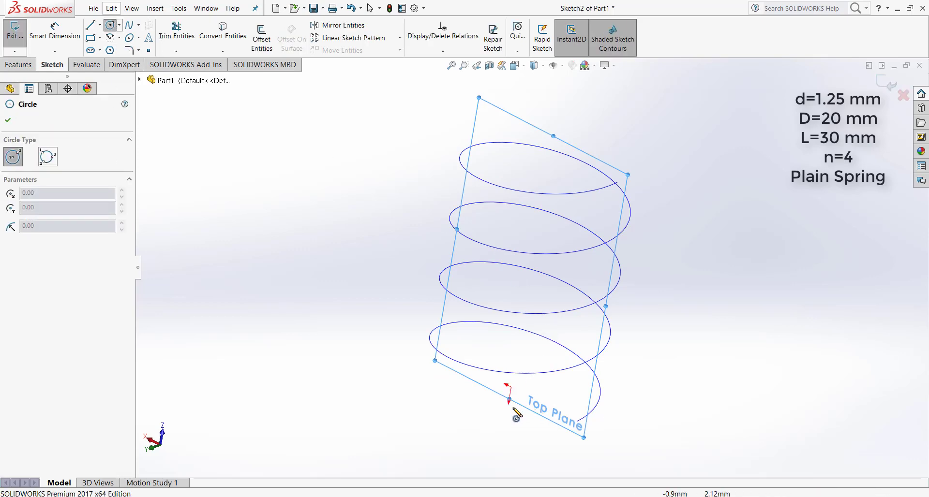
{"action": "left_click", "coordinate": [520, 67]}
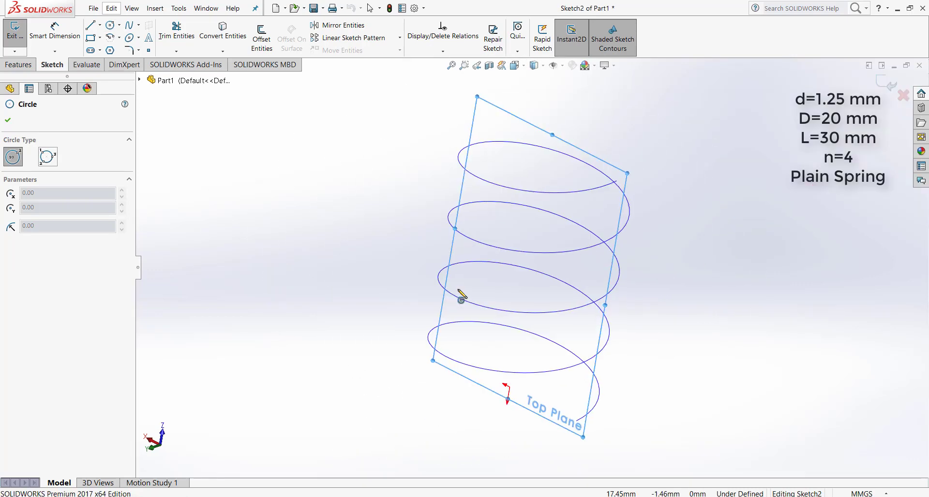
{"action": "key", "text": "ctrl+8"}
{"action": "scroll", "coordinate": [678, 458], "scroll_direction": "down", "scroll_amount": 5}
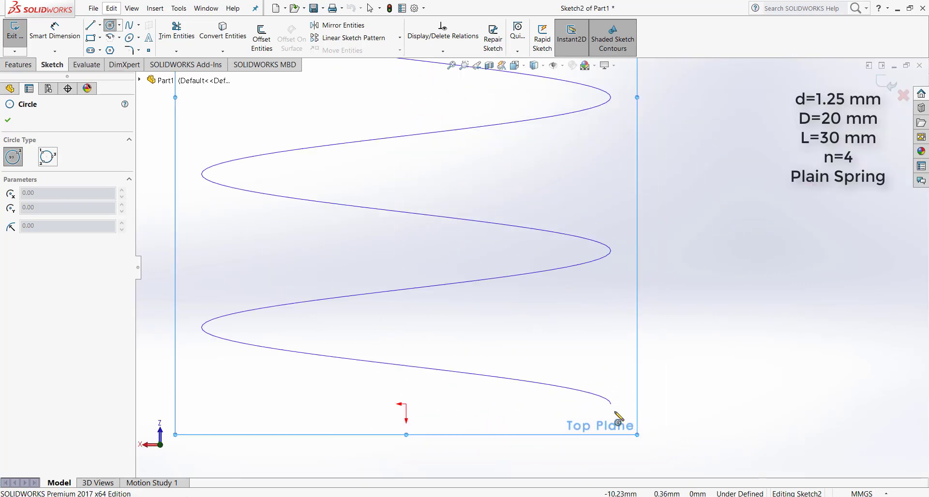
{"action": "left_click", "coordinate": [610, 409]}
{"action": "left_click", "coordinate": [617, 373]}
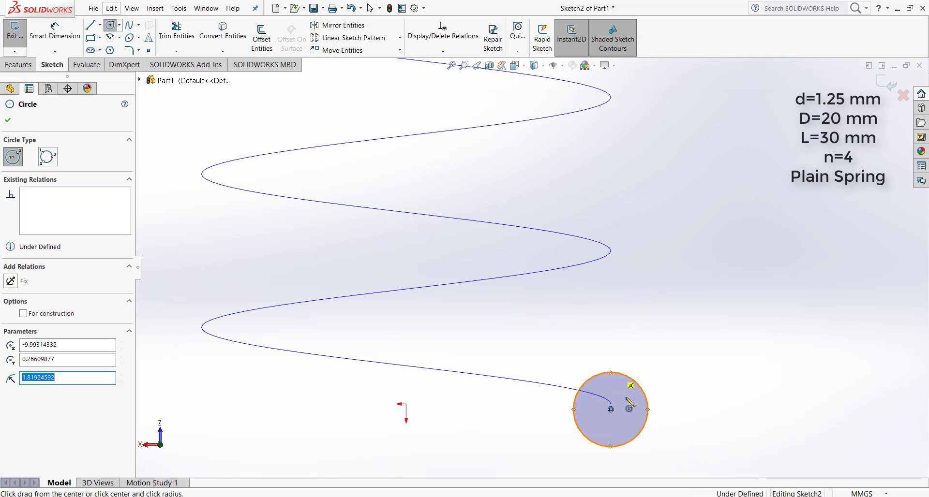
{"action": "key", "text": "Escape"}
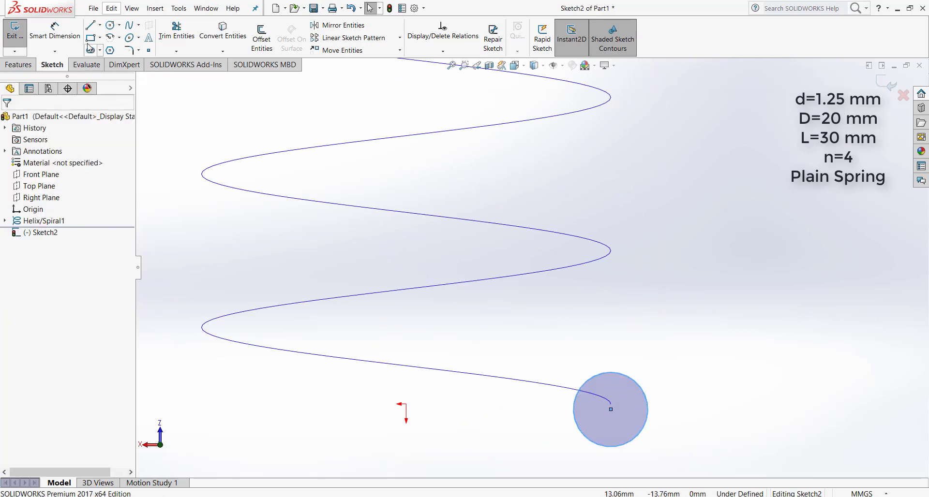
- Dimension the wire profile circle's diameter as 1.25 mm
{"action": "left_click", "coordinate": [54, 32]}
{"action": "left_click", "coordinate": [574, 410]}
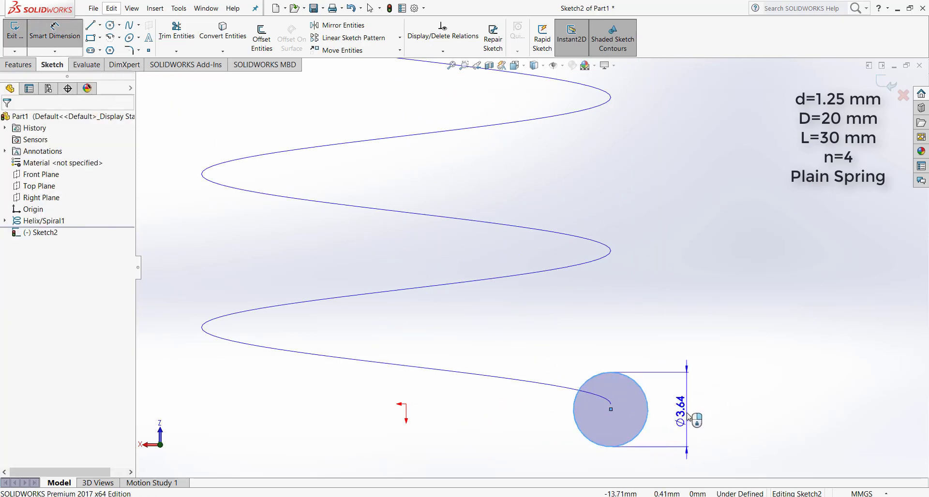
{"action": "left_click", "coordinate": [689, 417]}
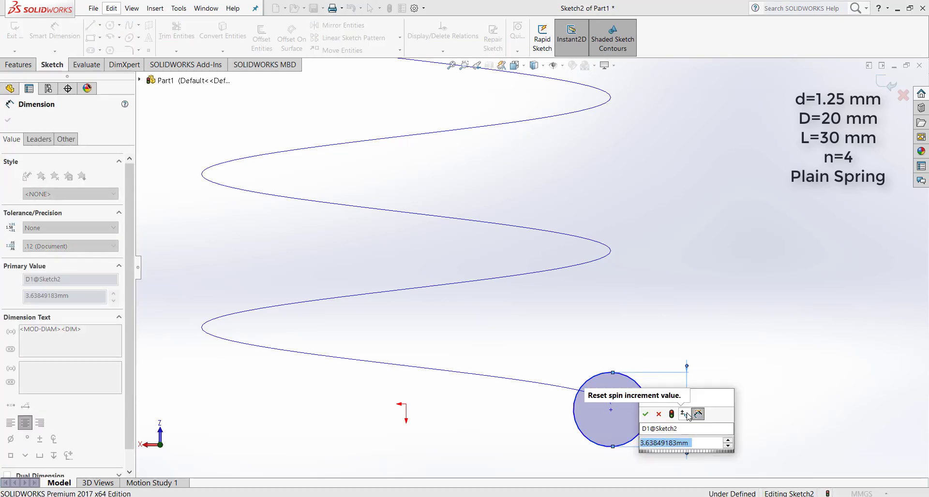
{"action": "type", "text": "1.25"}
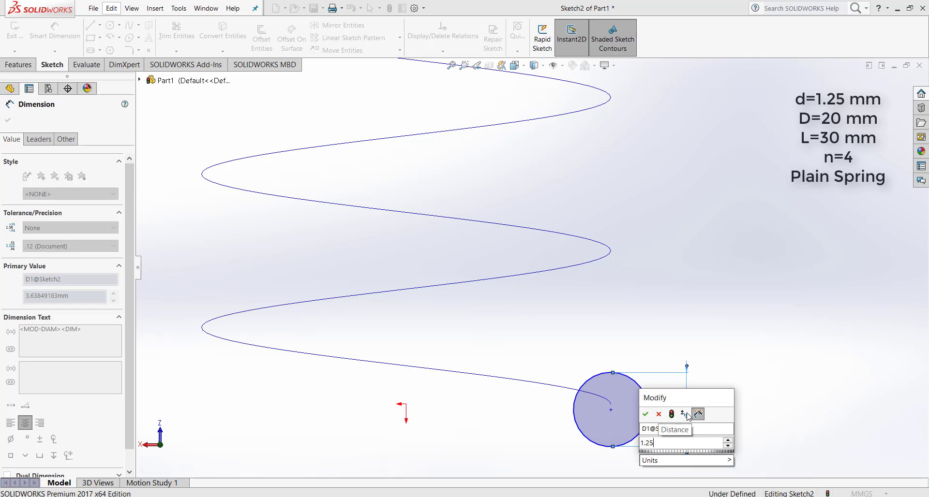
{"action": "key", "text": "Return"}
{"action": "scroll", "coordinate": [695, 421], "scroll_direction": "down", "scroll_amount": 5}
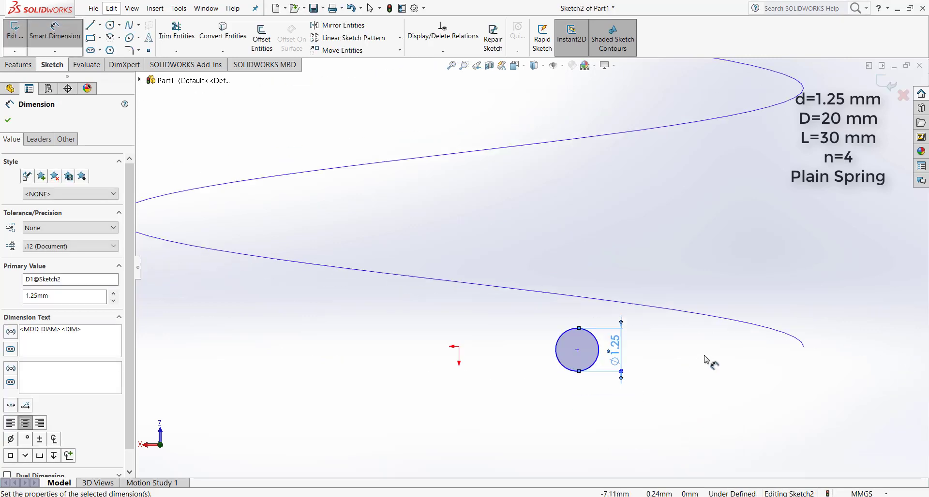
{"action": "scroll", "coordinate": [581, 269], "scroll_direction": "up", "scroll_amount": 3}
{"action": "left_click", "coordinate": [581, 276]}
{"action": "key", "text": "Escape"}
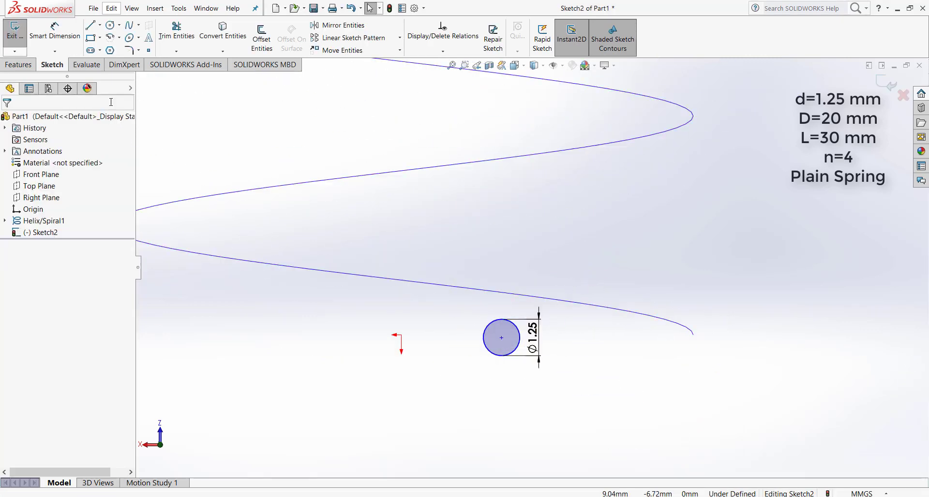
- Draw a vertical line about 2.5 mm long downward from the origin and convert it to construction geometry
{"action": "left_click", "coordinate": [90, 25]}
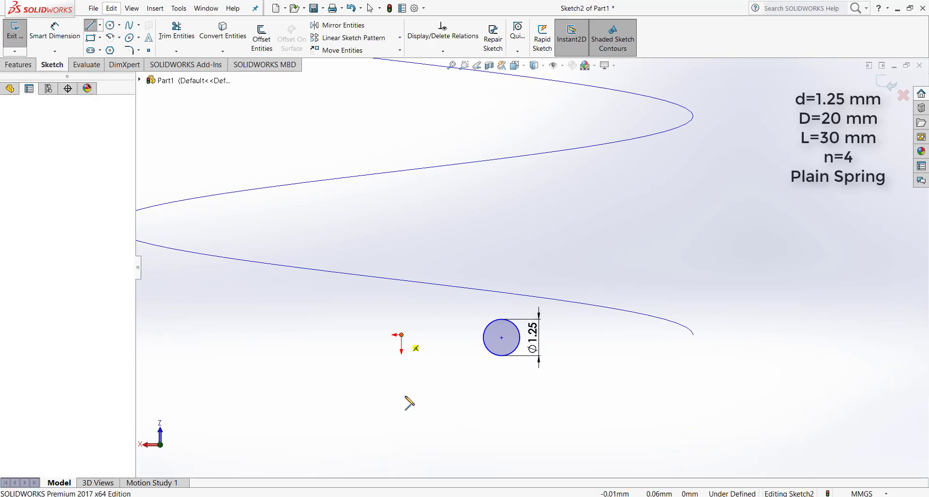
{"action": "left_click", "coordinate": [401, 335]}
{"action": "left_click", "coordinate": [401, 406]}
{"action": "key", "text": "Escape"}
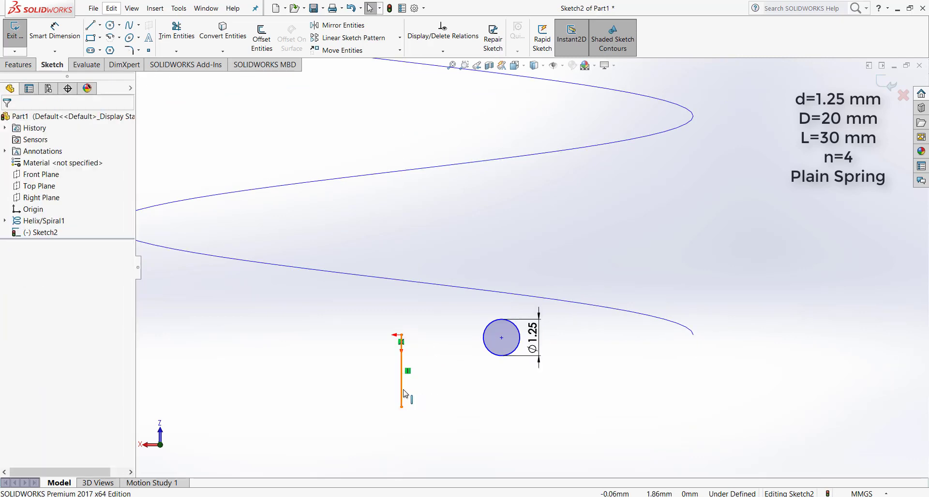
{"action": "right_click", "coordinate": [403, 390]}
{"action": "left_click", "coordinate": [453, 319]}
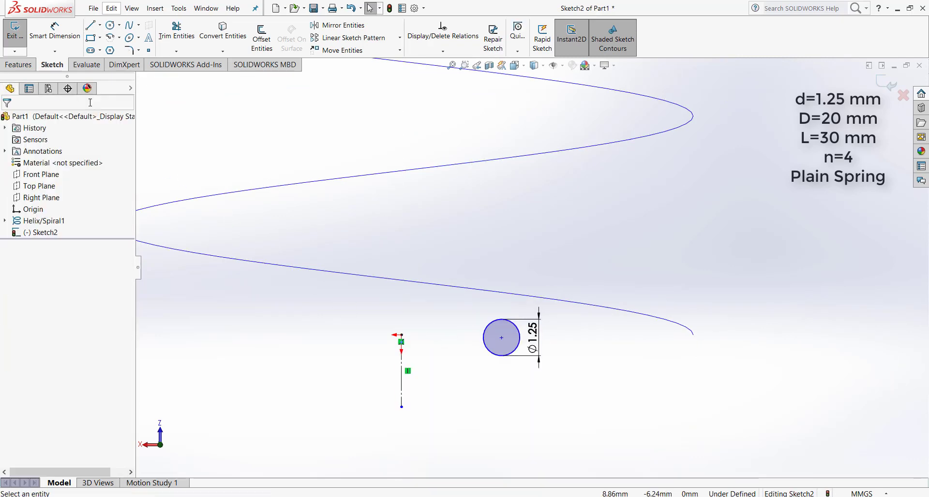
- Add a 20 mm doubled-distance dimension between the profile circle's center and the construction centerline
{"action": "left_click", "coordinate": [54, 30]}
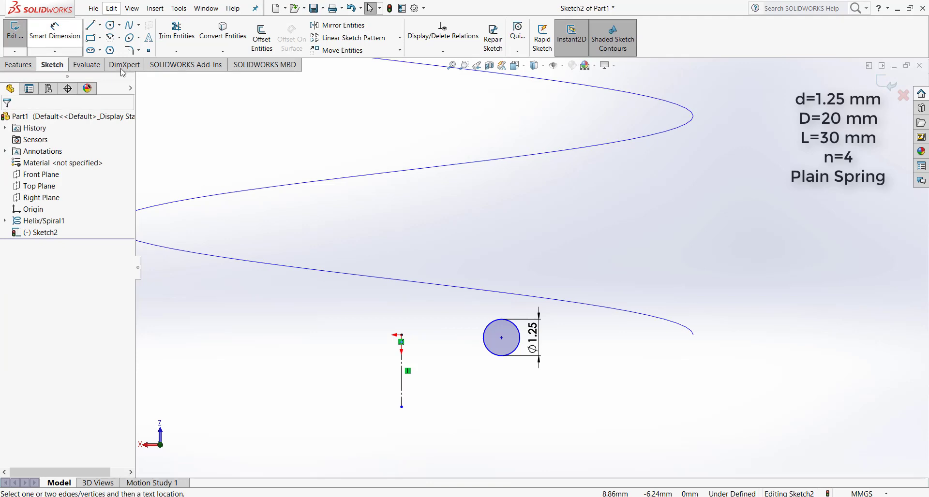
{"action": "left_click", "coordinate": [399, 373]}
{"action": "left_click", "coordinate": [401, 387]}
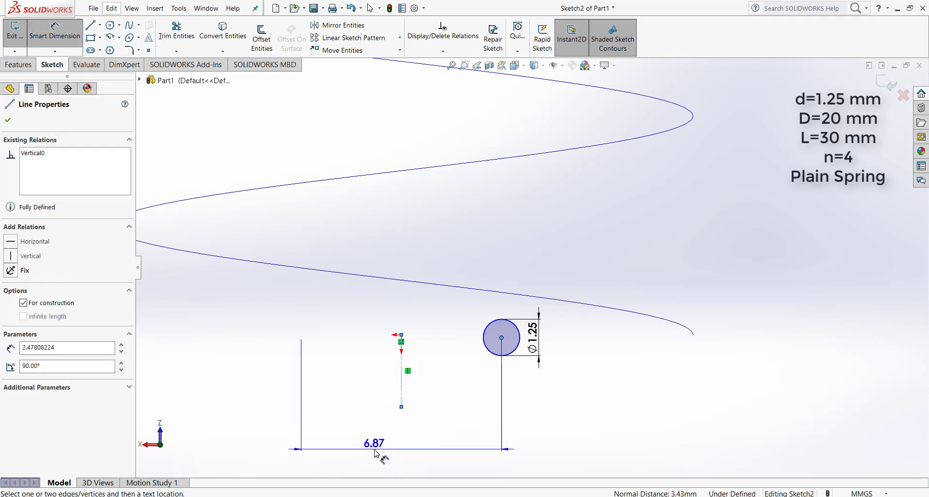
{"action": "left_click", "coordinate": [375, 453]}
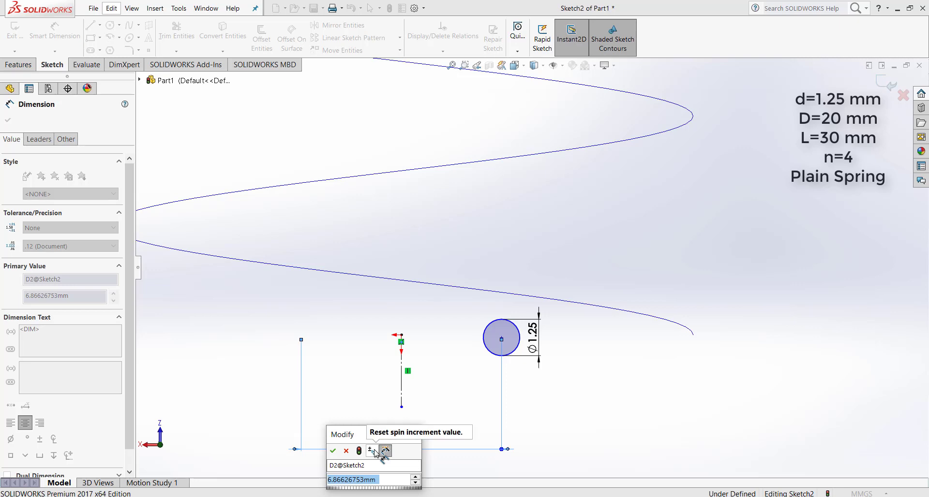
{"action": "type", "text": "20"}
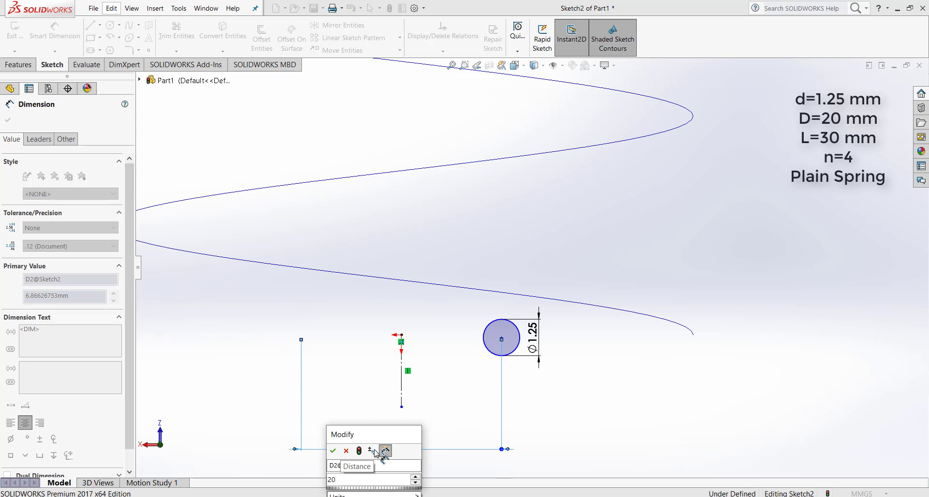
{"action": "key", "text": "Return"}
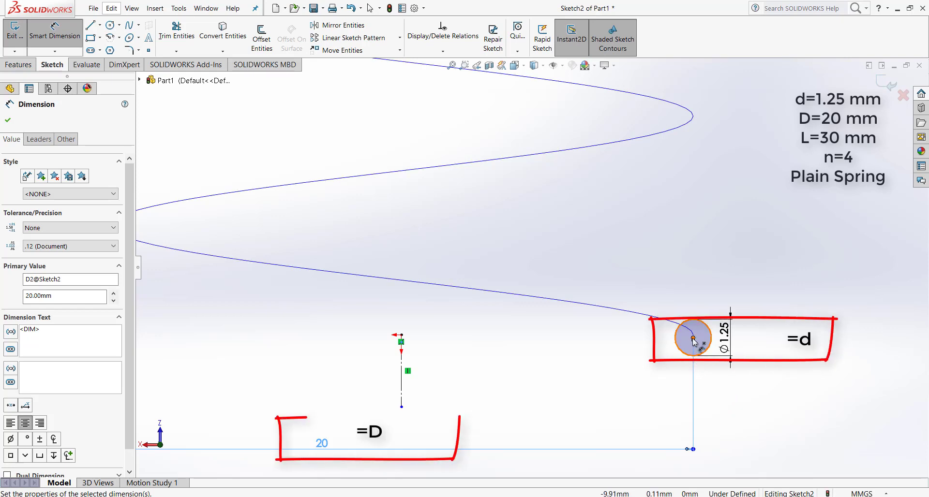
- Add a Horizontal relation between the wire profile circle's center and the origin
{"action": "key", "text": "Escape"}
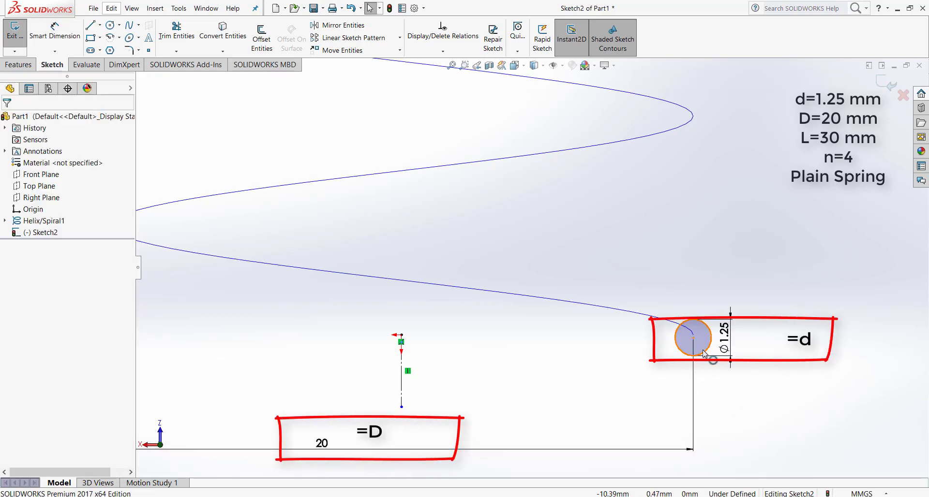
{"action": "left_click", "coordinate": [695, 340]}
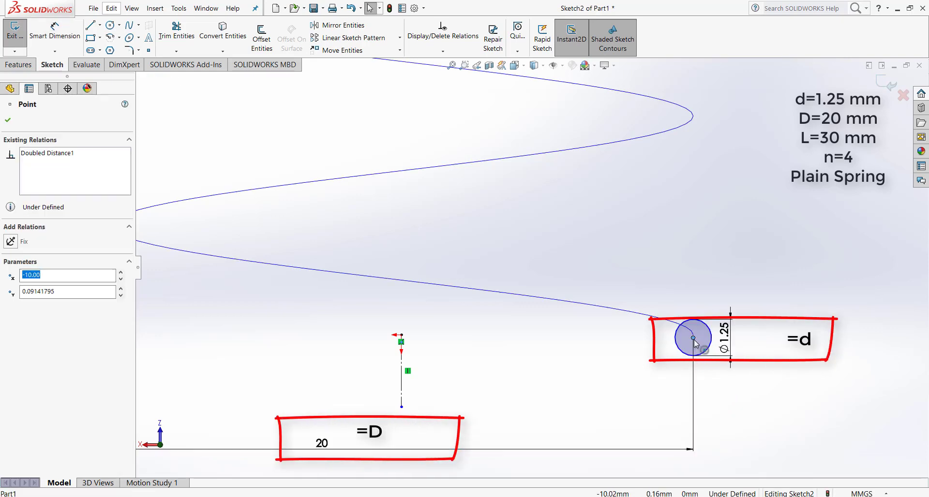
{"action": "left_click", "coordinate": [402, 336], "text": "ctrl"}
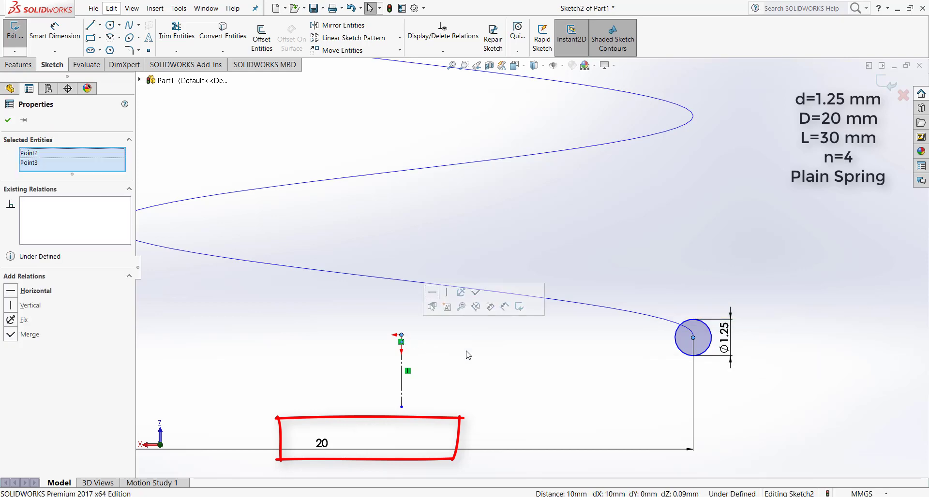
{"action": "left_click", "coordinate": [11, 294]}
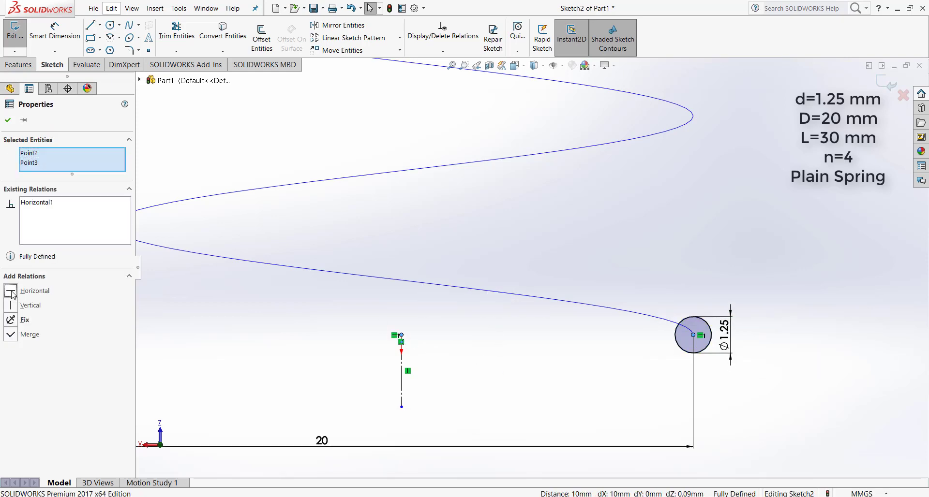
{"action": "left_click", "coordinate": [8, 120]}
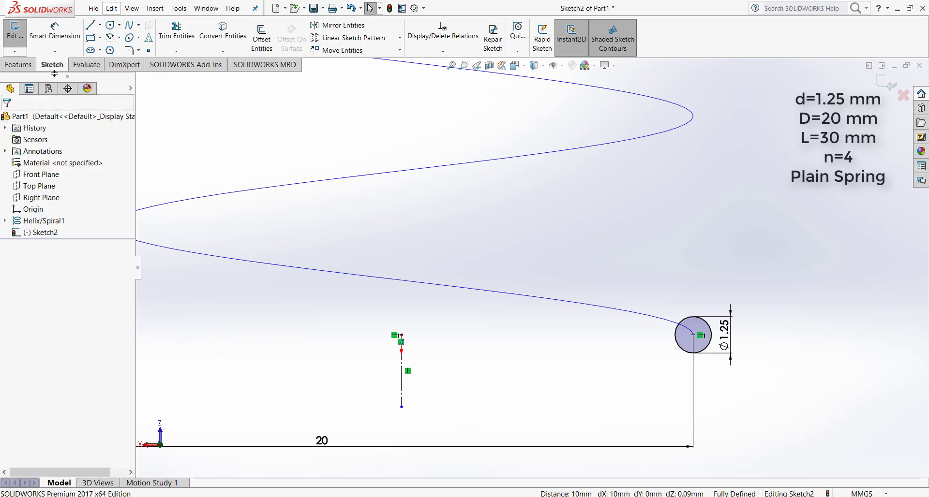
- Sweep the 1.25 mm circle profile along the helix to form the plain spring body
{"action": "left_click", "coordinate": [26, 67]}
{"action": "left_click", "coordinate": [104, 25]}
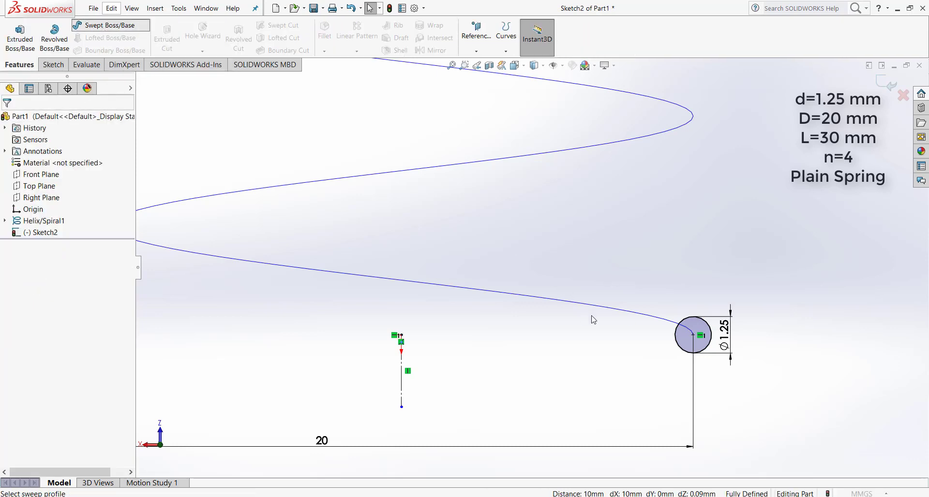
{"action": "left_click", "coordinate": [686, 350]}
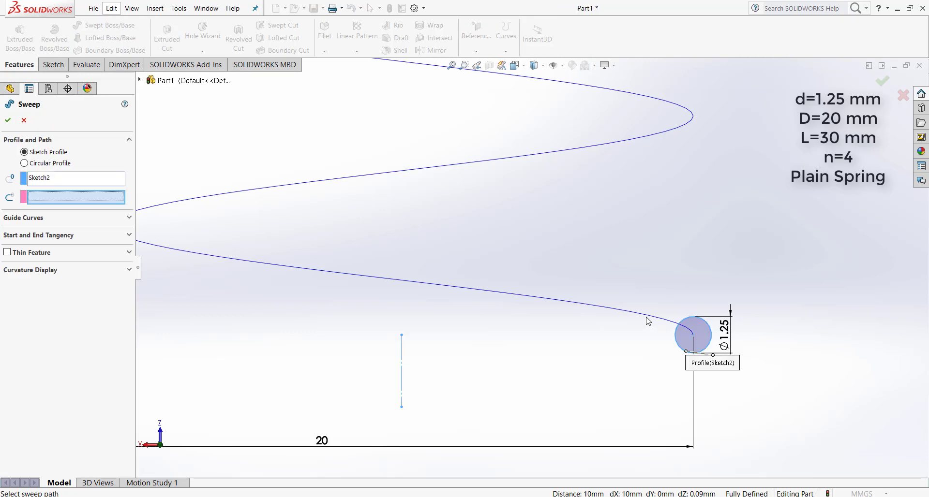
{"action": "scroll", "coordinate": [600, 312], "scroll_direction": "up", "scroll_amount": 10}
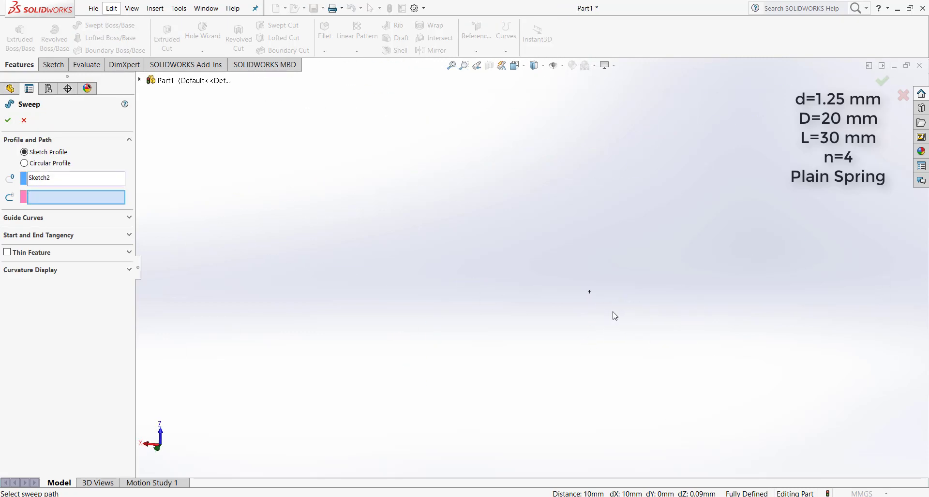
{"action": "scroll", "coordinate": [533, 186], "scroll_direction": "up", "scroll_amount": 3}
{"action": "left_click", "coordinate": [450, 66]}
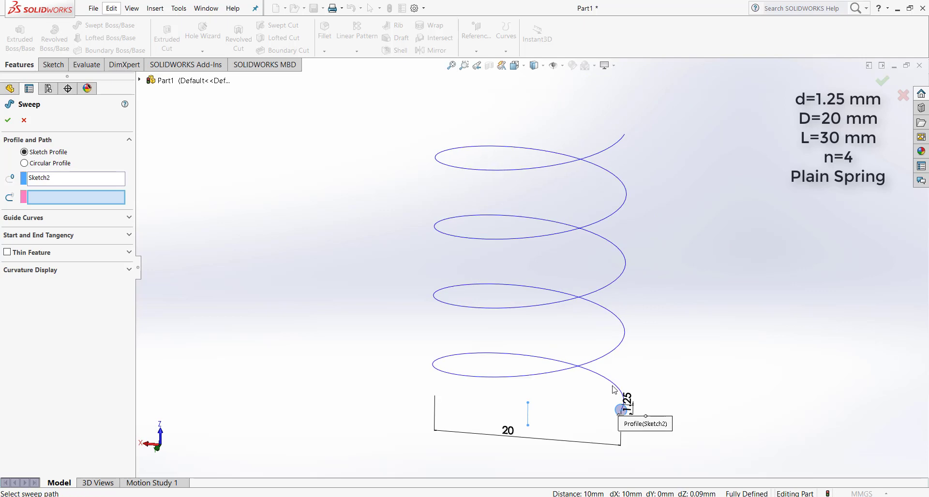
{"action": "left_click", "coordinate": [614, 390]}
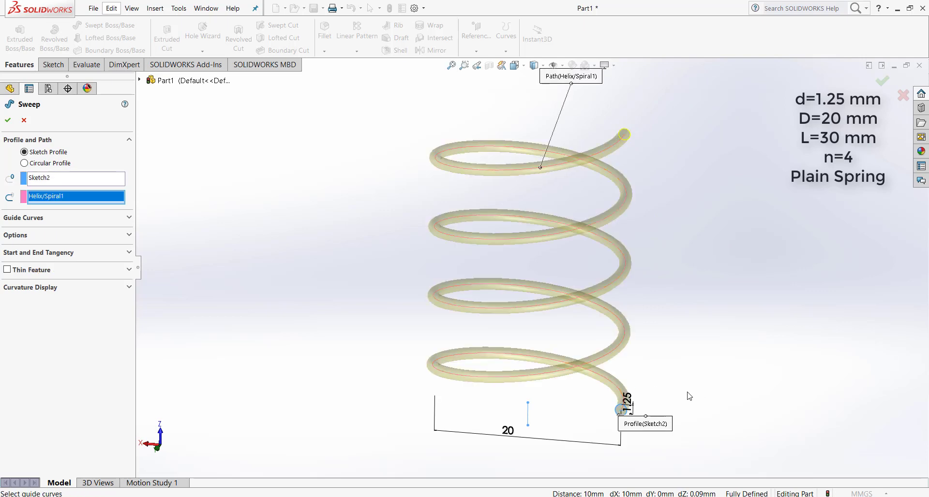
{"action": "left_click", "coordinate": [8, 120]}
- Examine the swept plain spring and its open ends from different angles and distances
{"action": "middle_click_drag", "start_coordinate": [567, 341], "coordinate": [601, 299]}
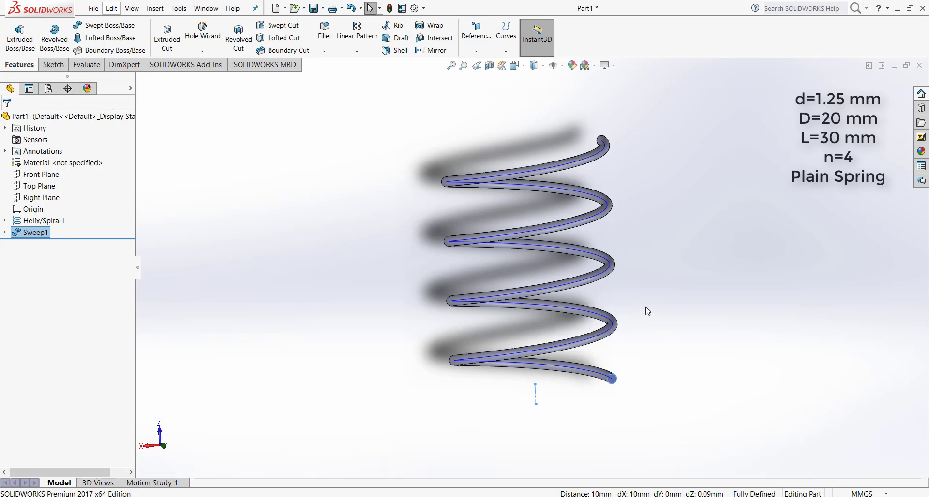
{"action": "mouse_move", "coordinate": [647, 311]}
{"action": "middle_mouse_down"}
{"action": "mouse_move", "coordinate": [533, 320]}
{"action": "mouse_move", "coordinate": [515, 350]}
{"action": "mouse_move", "coordinate": [532, 304]}
{"action": "mouse_move", "coordinate": [525, 329]}
{"action": "mouse_move", "coordinate": [557, 344]}
{"action": "middle_mouse_up"}
{"action": "scroll", "coordinate": [599, 292], "scroll_direction": "down", "scroll_amount": 2}
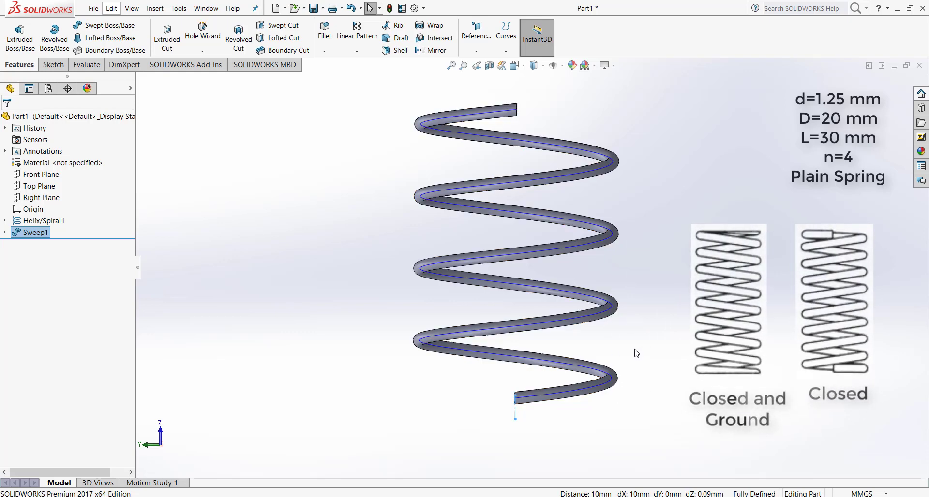
{"action": "scroll", "coordinate": [571, 166], "scroll_direction": "up", "scroll_amount": 2}
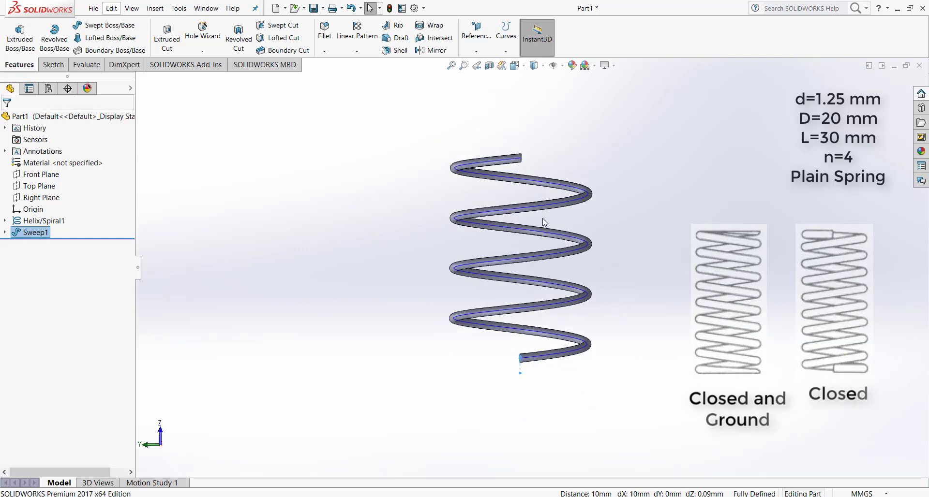
{"action": "scroll", "coordinate": [551, 203], "scroll_direction": "down", "scroll_amount": 3}
{"action": "scroll", "coordinate": [607, 273], "scroll_direction": "up", "scroll_amount": 2}
{"action": "scroll", "coordinate": [603, 375], "scroll_direction": "down", "scroll_amount": 1}
{"action": "scroll", "coordinate": [604, 377], "scroll_direction": "down", "scroll_amount": 2}
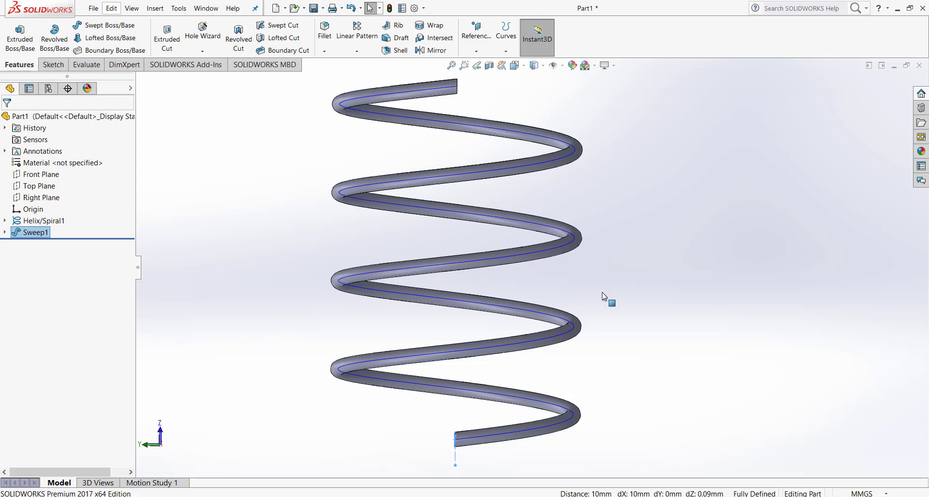
{"action": "key", "text": "z"}
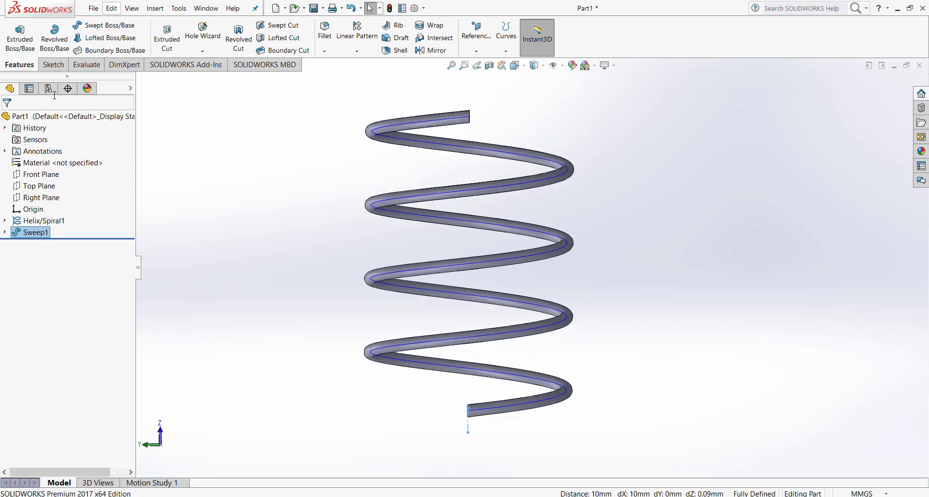
- Add a part configuration named "closed and Ground" and return to the feature tree
{"action": "left_click", "coordinate": [48, 88]}
{"action": "right_click", "coordinate": [62, 124]}
{"action": "left_click", "coordinate": [106, 143]}
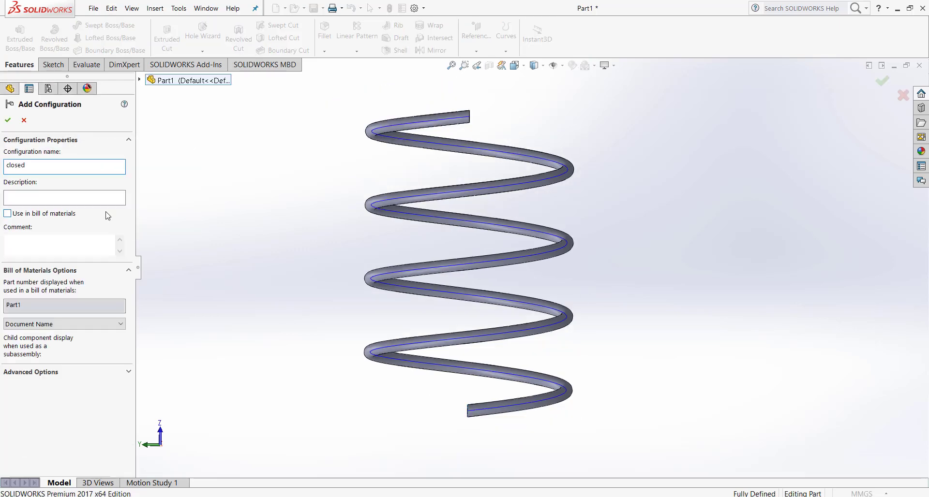
{"action": "left_click", "coordinate": [8, 120]}
{"action": "left_click", "coordinate": [9, 89]}
- Suppress the plain spring's helix and sweep features in the closed and Ground configuration
{"action": "left_click", "coordinate": [36, 221]}
{"action": "left_click", "coordinate": [35, 232], "text": "ctrl"}
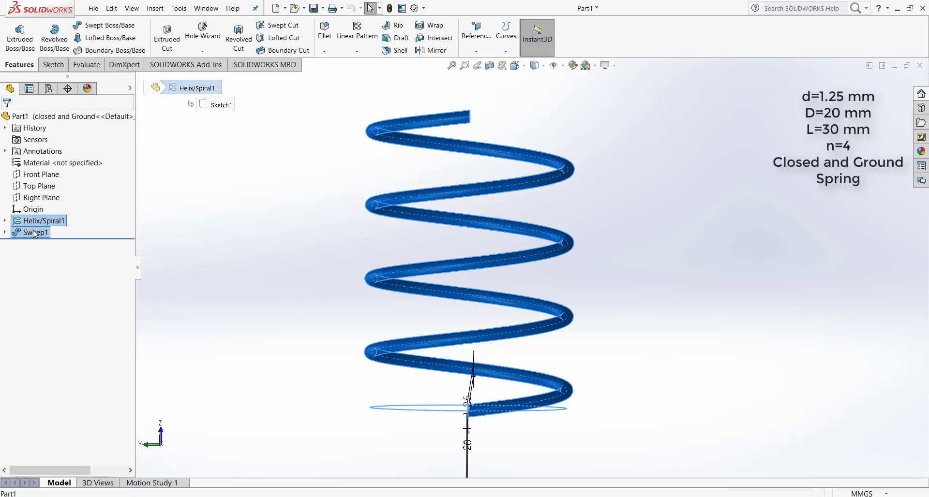
{"action": "right_click", "coordinate": [33, 232]}
{"action": "left_click", "coordinate": [57, 202]}
- On the Front Plane, sketch a circle about 86 mm in diameter centered on the origin
{"action": "left_click", "coordinate": [41, 174]}
{"action": "left_click", "coordinate": [52, 64]}
{"action": "left_click", "coordinate": [109, 25]}
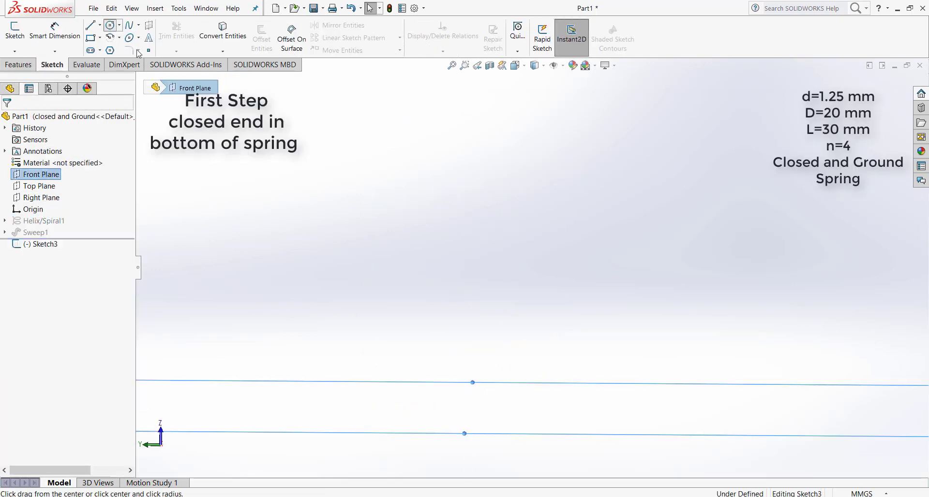
{"action": "left_click", "coordinate": [532, 267]}
{"action": "left_click", "coordinate": [608, 257]}
- Dimension the origin-centered circle's diameter as 20 mm
{"action": "right_click_drag", "start_coordinate": [605, 261], "coordinate": [599, 238]}
{"action": "left_click", "coordinate": [603, 239]}
{"action": "left_click", "coordinate": [656, 257]}
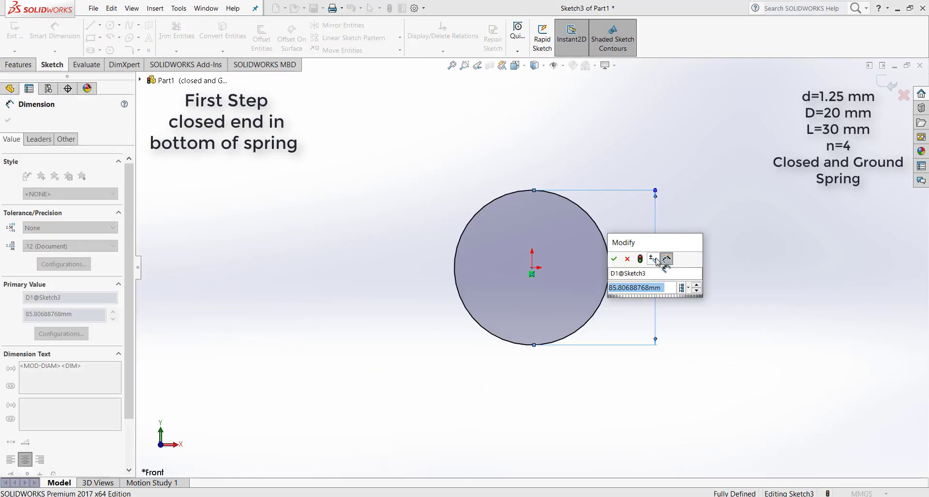
{"action": "type", "text": "20"}
{"action": "left_click", "coordinate": [614, 259]}
- Create a constant-pitch helix from the 20 mm circle with 1.3 mm height, 1 revolution, 180° start angle and counterclockwise direction
{"action": "left_click", "coordinate": [155, 8]}
{"action": "mouse_move", "coordinate": [231, 129]}
{"action": "left_click", "coordinate": [295, 187]}
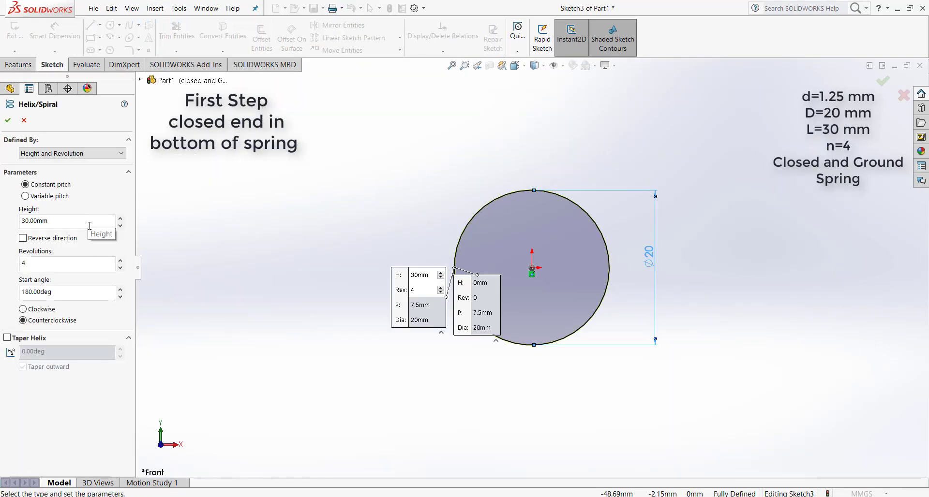
{"action": "left_click_drag", "start_coordinate": [68, 221], "coordinate": [0, 220]}
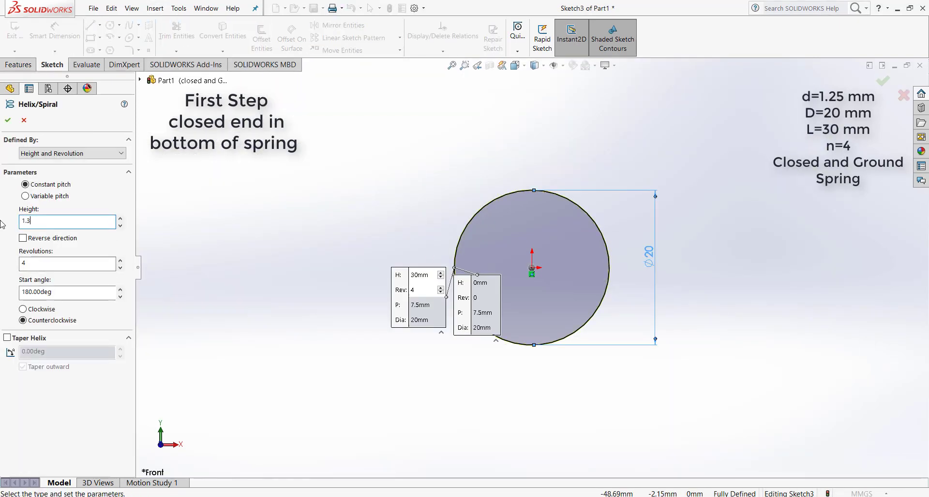
{"action": "left_click_drag", "start_coordinate": [35, 263], "coordinate": [14, 262]}
{"action": "type", "text": "1"}
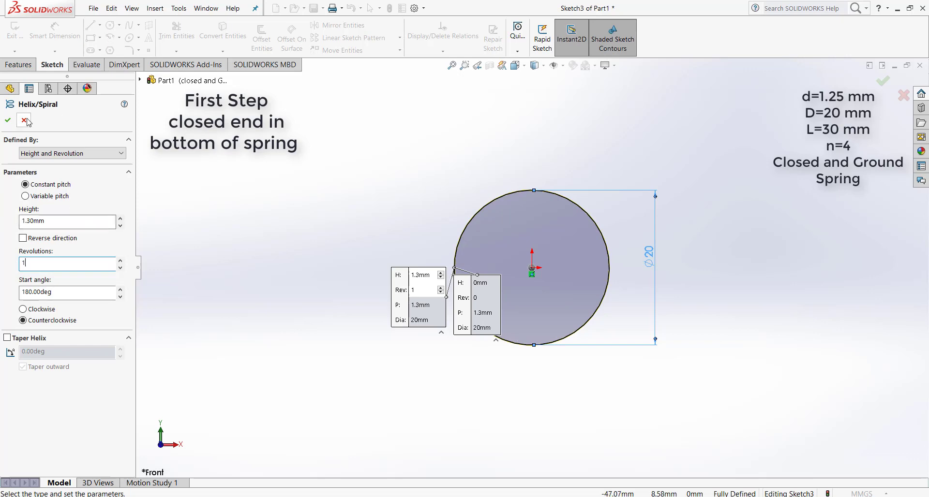
{"action": "left_click", "coordinate": [8, 120]}
- On the Top Plane, sketch a small circle just outside the one-turn helix's end
{"action": "mouse_move", "coordinate": [542, 290]}
{"action": "middle_mouse_down"}
{"action": "mouse_move", "coordinate": [541, 141]}
{"action": "mouse_move", "coordinate": [656, 162]}
{"action": "middle_mouse_up"}
{"action": "left_click", "coordinate": [39, 186]}
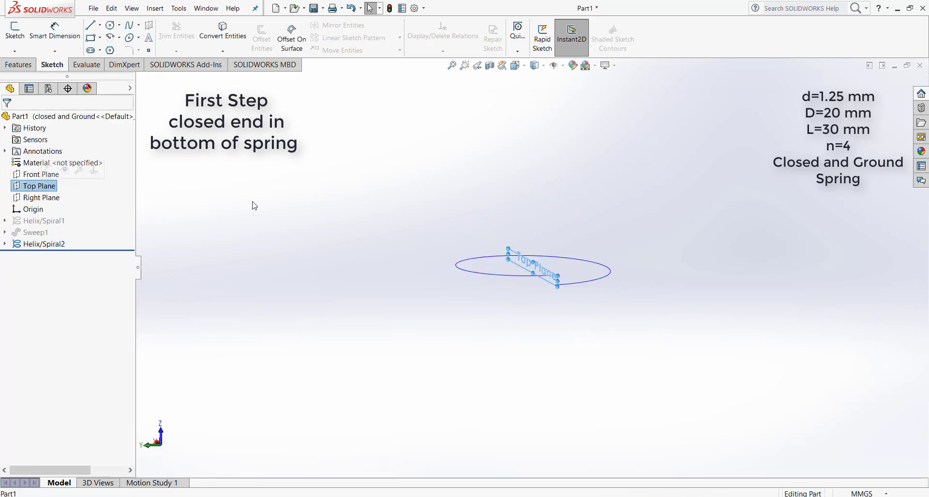
{"action": "right_click_drag", "start_coordinate": [253, 203], "coordinate": [339, 205]}
{"action": "scroll", "coordinate": [255, 247], "scroll_direction": "down", "scroll_amount": 4}
{"action": "left_click_drag", "start_coordinate": [346, 261], "coordinate": [368, 268]}
{"action": "key", "text": "Escape"}
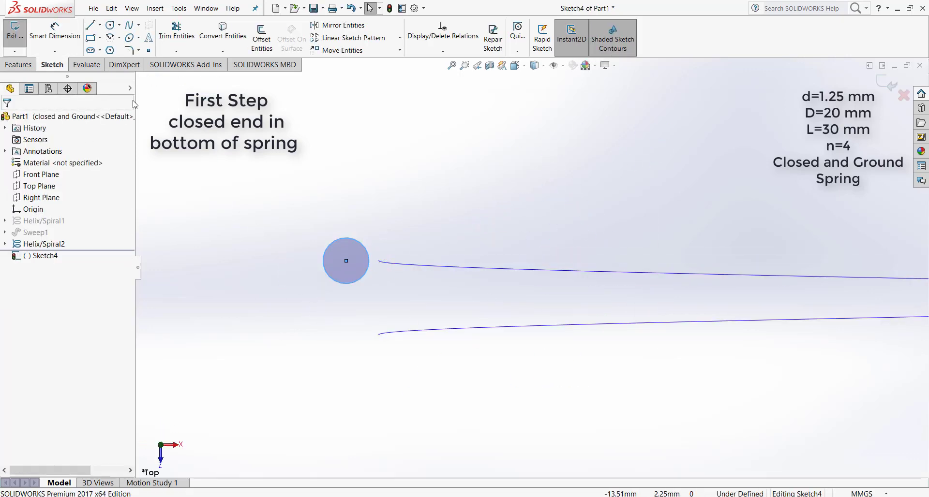
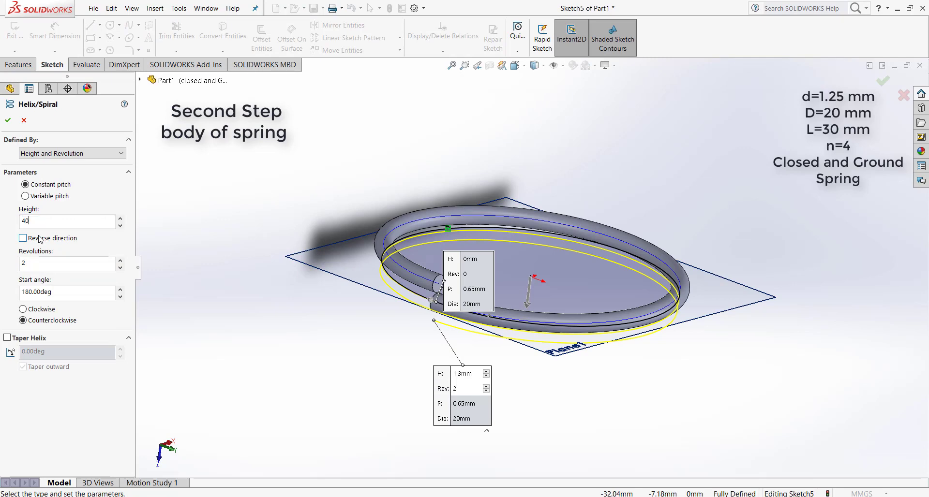
- Create the spring-body helix from the Plane1 circle with 27.40 mm height, 2 revolutions, 180° start angle and counterclockwise direction
{"action": "key", "text": "Return"}
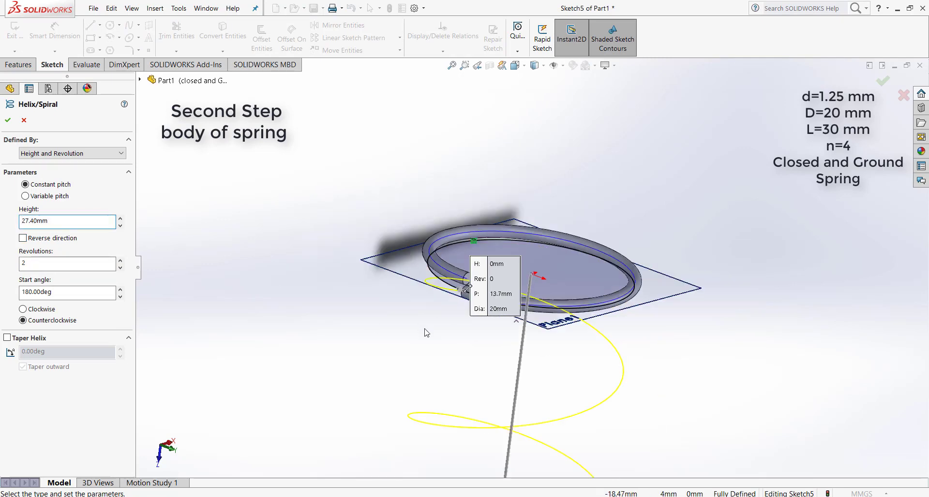
{"action": "left_click", "coordinate": [7, 120]}
{"action": "middle_click_drag", "start_coordinate": [520, 310], "coordinate": [512, 291]}
{"action": "scroll", "coordinate": [513, 290], "scroll_direction": "down", "scroll_amount": 2}
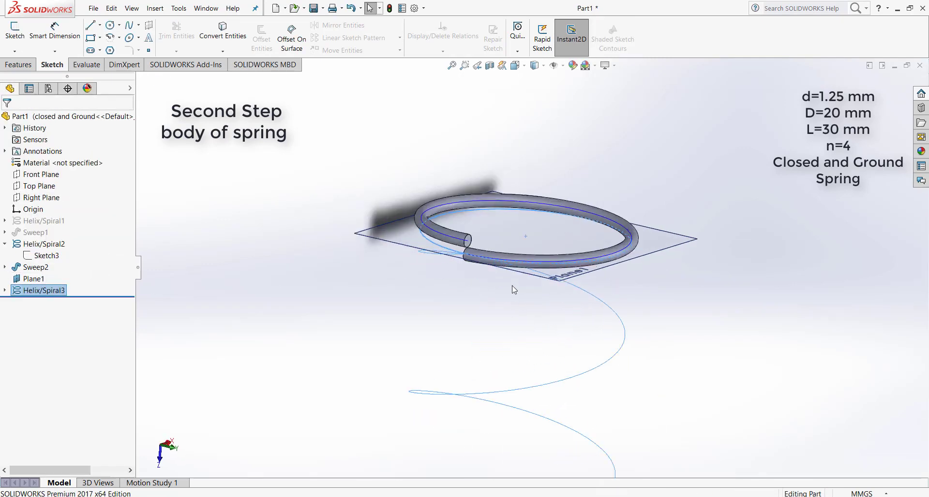
- On the Top Plane, sketch a circle about 1.56 mm in diameter centered on the body helix's start point
{"action": "left_click", "coordinate": [39, 185]}
{"action": "left_click", "coordinate": [110, 25]}
{"action": "scroll", "coordinate": [419, 435], "scroll_direction": "down", "scroll_amount": 6}
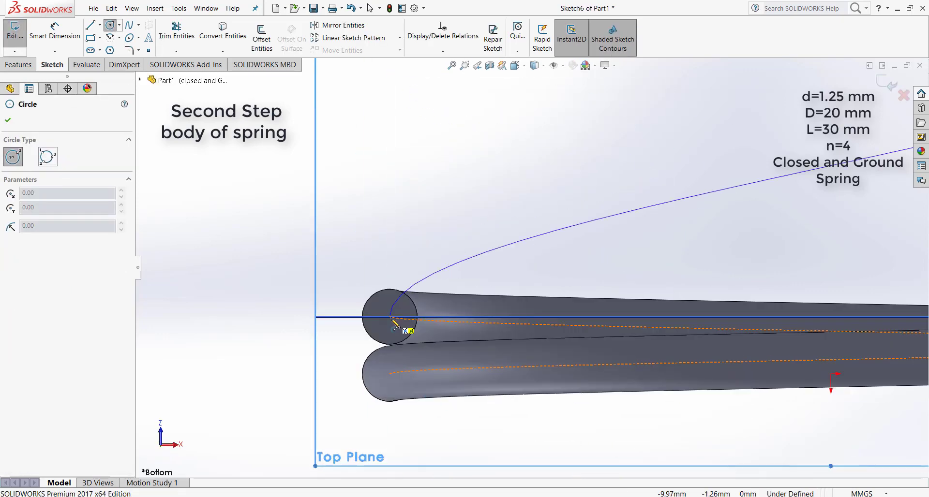
{"action": "left_click", "coordinate": [390, 318]}
{"action": "left_click", "coordinate": [395, 284]}
{"action": "key", "text": "Escape"}
- Dimension the body profile circle's diameter as 1.25 mm
{"action": "scroll", "coordinate": [293, 227], "scroll_direction": "up", "scroll_amount": 3}
{"action": "right_click_drag", "start_coordinate": [396, 329], "coordinate": [395, 286]}
{"action": "left_click", "coordinate": [337, 263]}
{"action": "left_click", "coordinate": [307, 251]}
{"action": "type", "text": "1.25"}
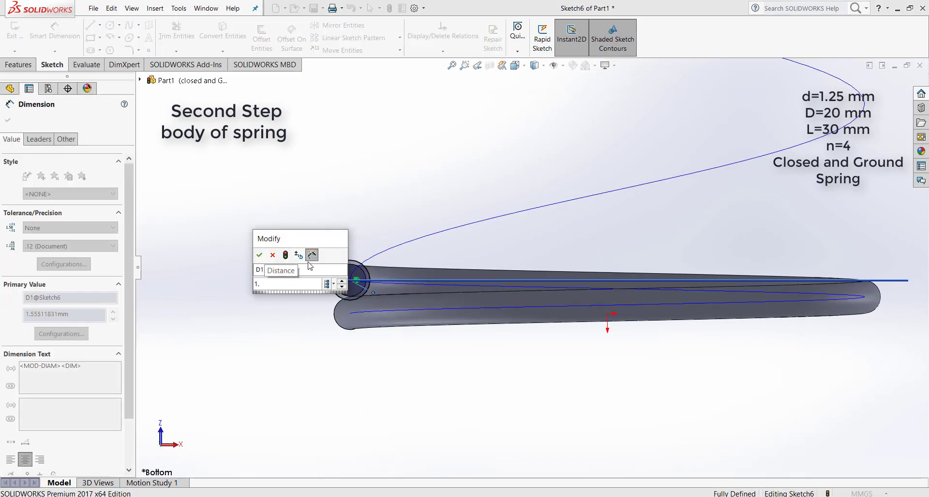
{"action": "key", "text": "Return"}
- Add driven vertical and horizontal dimensions between the body profile circle's center and the origin
{"action": "left_click", "coordinate": [351, 280]}
{"action": "left_click", "coordinate": [608, 314]}
{"action": "left_click", "coordinate": [898, 300]}
{"action": "left_click", "coordinate": [530, 250]}
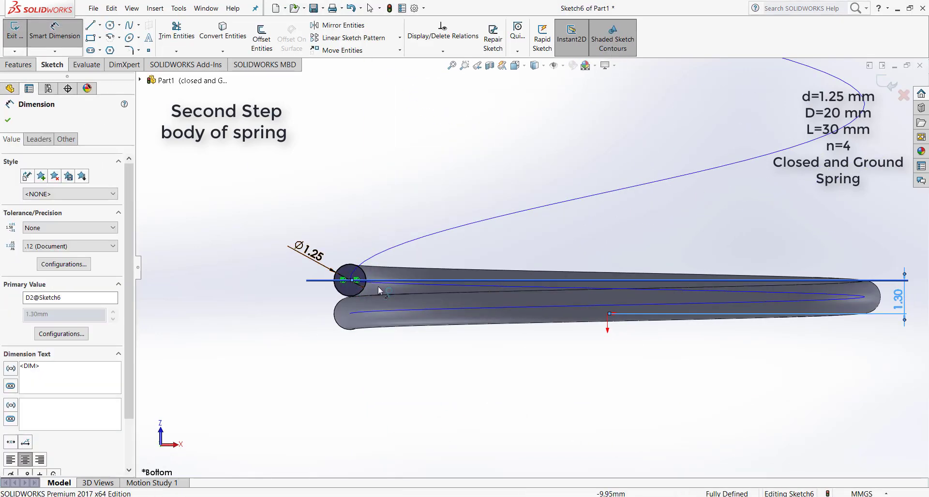
{"action": "scroll", "coordinate": [352, 285], "scroll_direction": "down", "scroll_amount": 1}
{"action": "left_click", "coordinate": [352, 285]}
{"action": "scroll", "coordinate": [529, 271], "scroll_direction": "up", "scroll_amount": 1}
{"action": "left_click", "coordinate": [639, 314]}
{"action": "left_click", "coordinate": [520, 252]}
{"action": "left_click", "coordinate": [18, 64]}
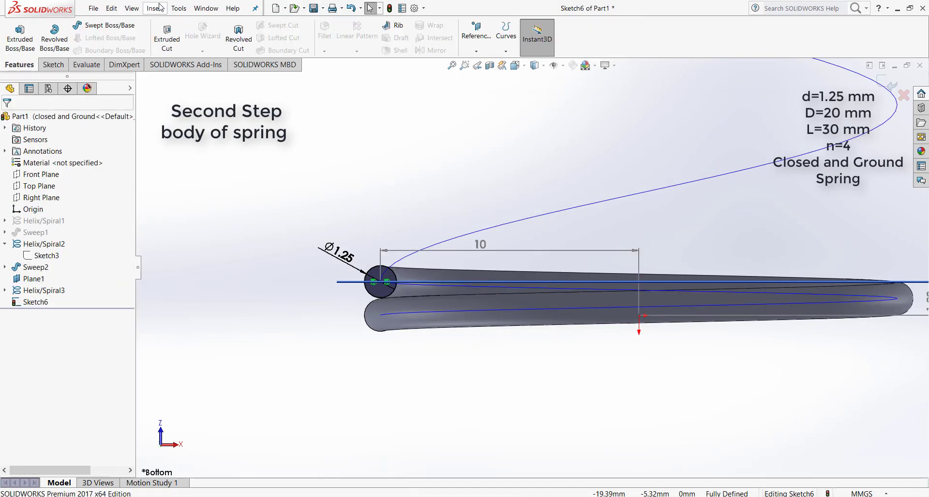
{"action": "left_click", "coordinate": [154, 8]}
{"action": "mouse_move", "coordinate": [193, 126]}
{"action": "left_click", "coordinate": [295, 192]}
{"action": "left_click", "coordinate": [23, 121]}
- Sweep the new 1.25 mm circle profile along the two-turn body helix
{"action": "left_click", "coordinate": [46, 301]}
{"action": "left_click", "coordinate": [55, 290], "text": "ctrl"}
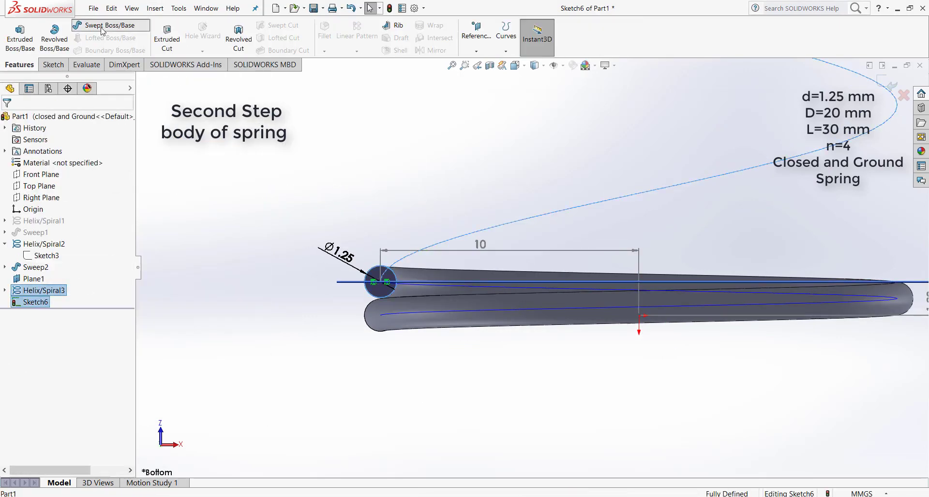
{"action": "left_click", "coordinate": [100, 27]}
{"action": "left_click", "coordinate": [9, 120]}
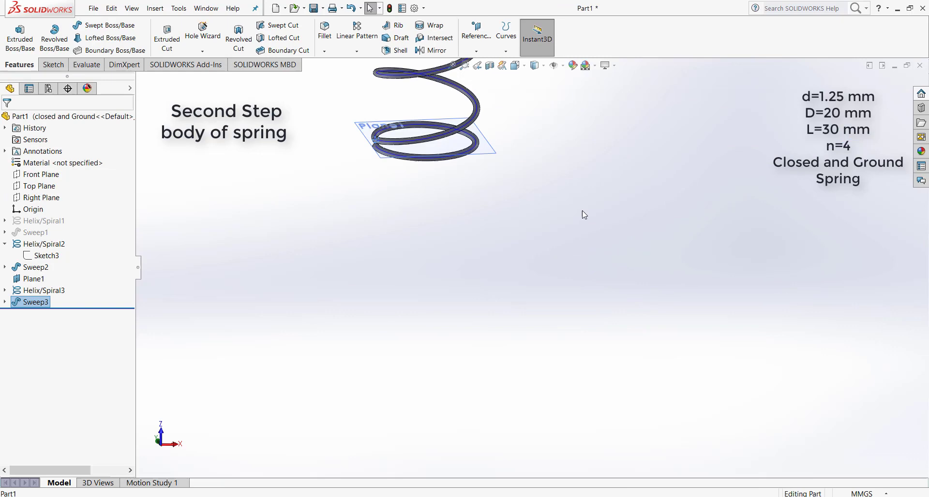
- Create a reference plane offset 27.40 mm above Plane1
{"action": "scroll", "coordinate": [503, 241], "scroll_direction": "down", "scroll_amount": 4}
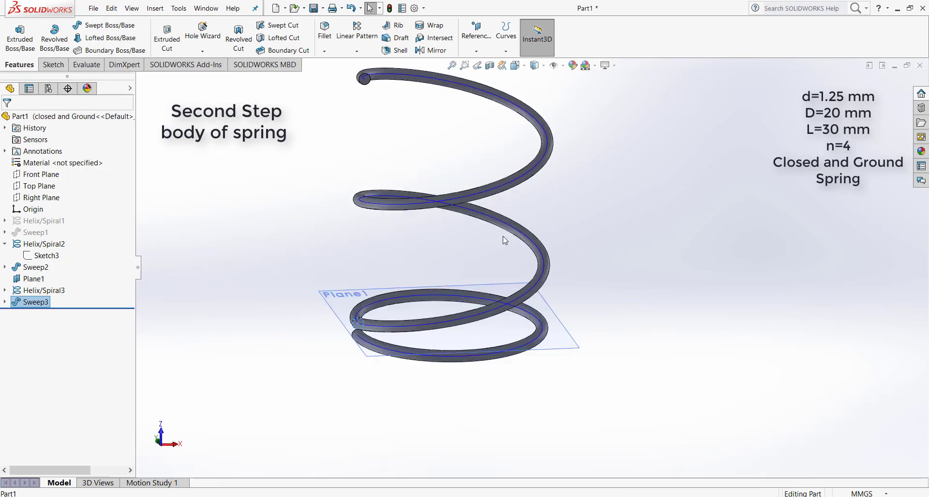
{"action": "left_click", "coordinate": [585, 374]}
{"action": "left_click", "coordinate": [475, 45]}
{"action": "left_click", "coordinate": [481, 65]}
{"action": "type", "text": "27.40mm"}
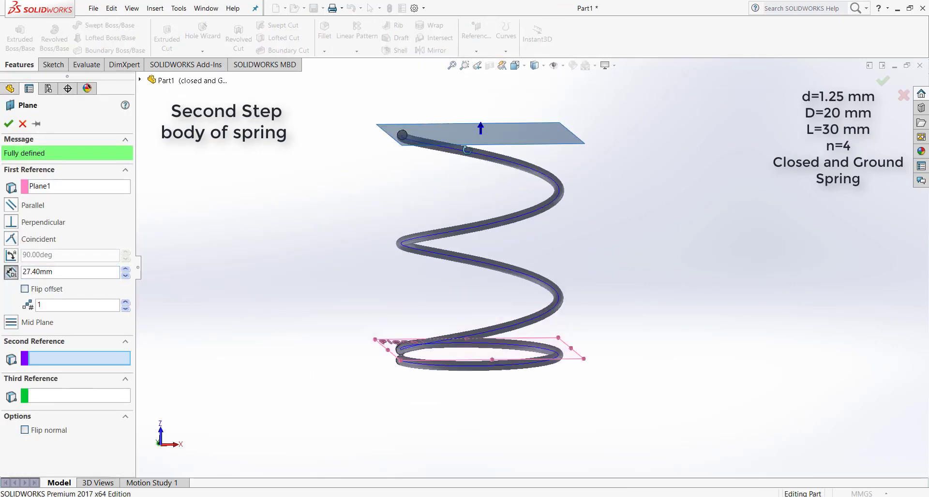
{"action": "left_click", "coordinate": [9, 123]}
- Reproduce the body helix's base circle from Sketch5 in a new sketch on Plane2
{"action": "middle_click_drag", "start_coordinate": [454, 321], "coordinate": [603, 277]}
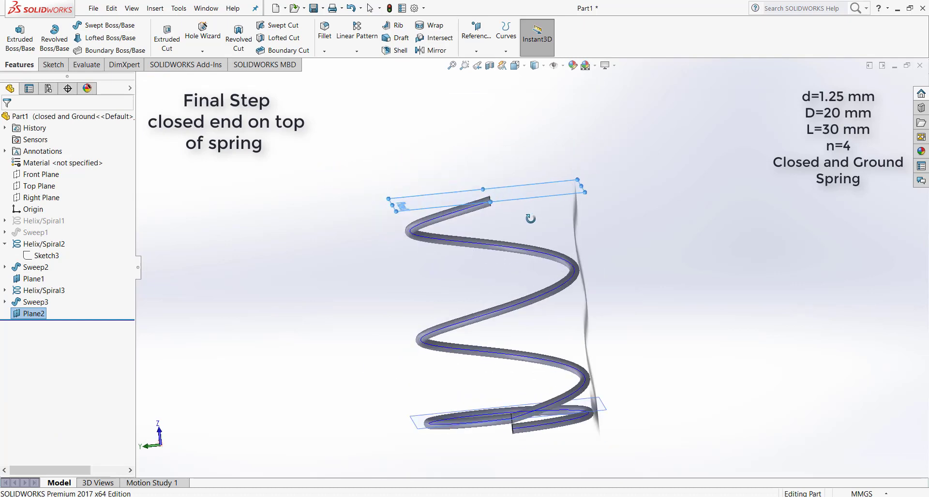
{"action": "middle_click_drag", "start_coordinate": [473, 214], "coordinate": [530, 227]}
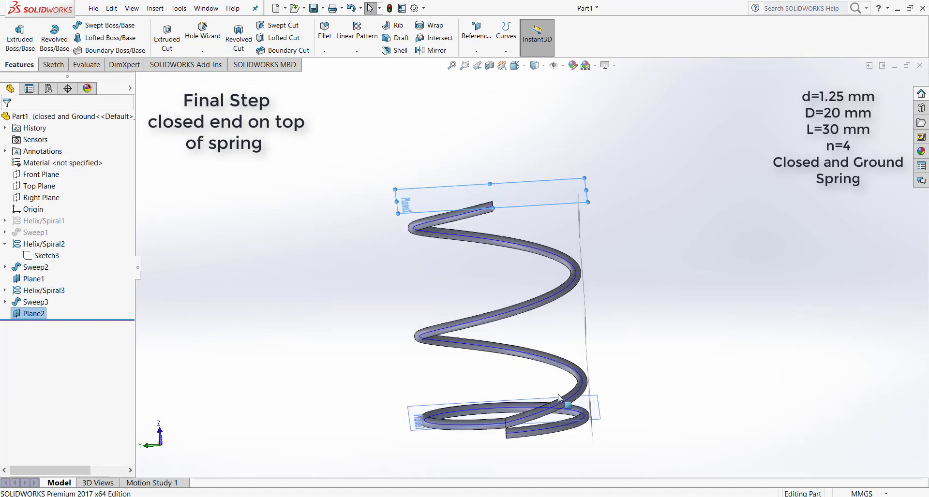
{"action": "left_click", "coordinate": [5, 290]}
{"action": "left_click", "coordinate": [42, 301]}
{"action": "left_click", "coordinate": [44, 290]}
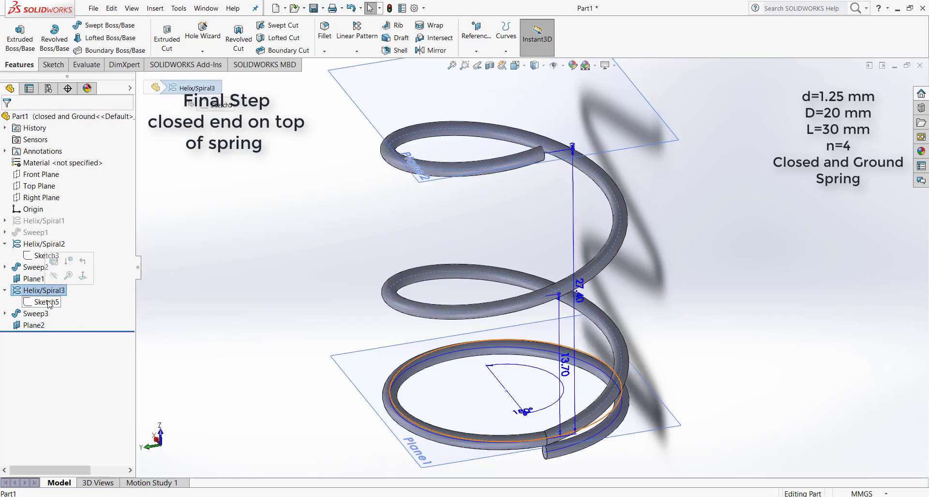
{"action": "left_click", "coordinate": [44, 302]}
{"action": "mouse_move", "coordinate": [368, 387]}
{"action": "middle_mouse_down"}
{"action": "mouse_move", "coordinate": [377, 329]}
{"action": "mouse_move", "coordinate": [380, 345]}
{"action": "middle_mouse_up"}
{"action": "scroll", "coordinate": [535, 294], "scroll_direction": "up", "scroll_amount": 2}
{"action": "left_click", "coordinate": [568, 164]}
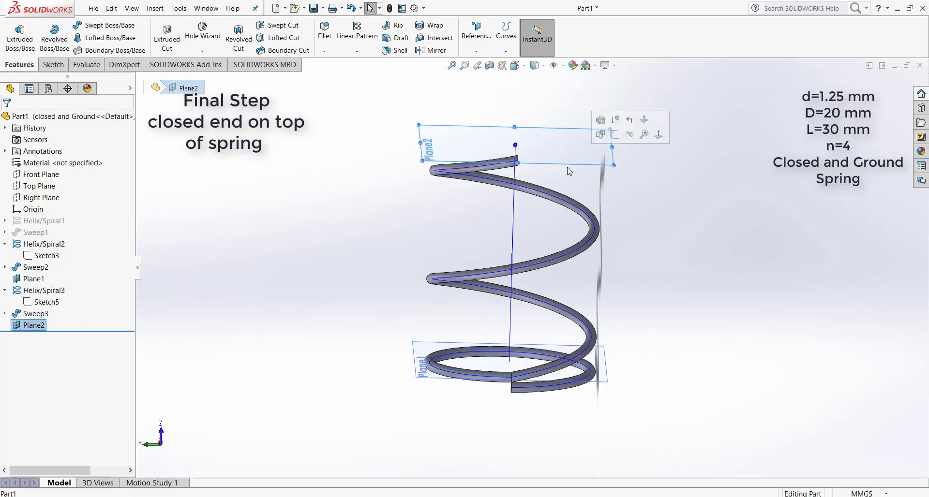
{"action": "left_click", "coordinate": [42, 302]}
{"action": "left_click", "coordinate": [34, 325]}
{"action": "left_click", "coordinate": [63, 65]}
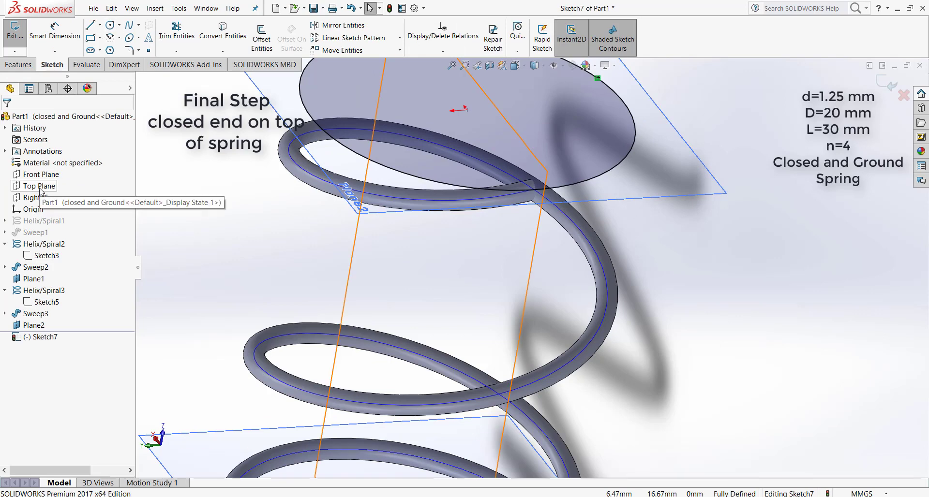
{"action": "left_click", "coordinate": [111, 25]}
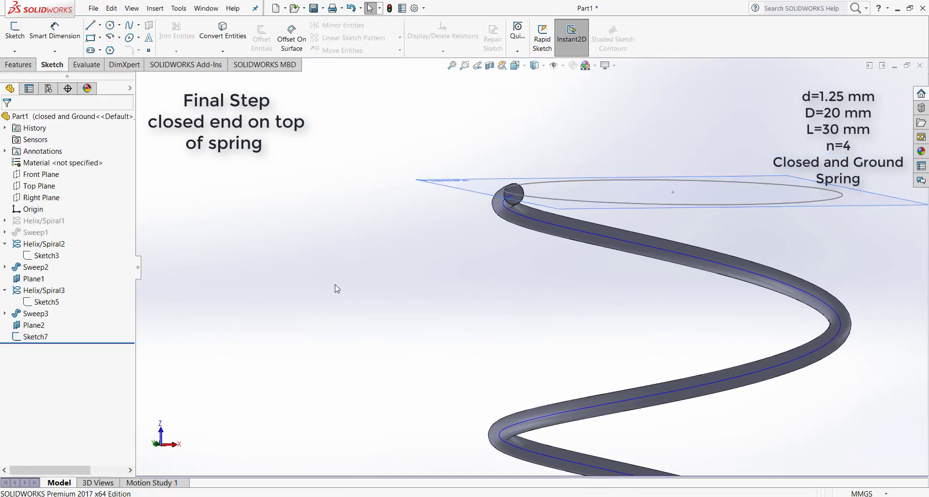
- Create a constant-pitch helix from the circle on Plane2 with 1 revolution and a height of 1.3 mm
{"action": "scroll", "coordinate": [550, 99], "scroll_direction": "up", "scroll_amount": 5}
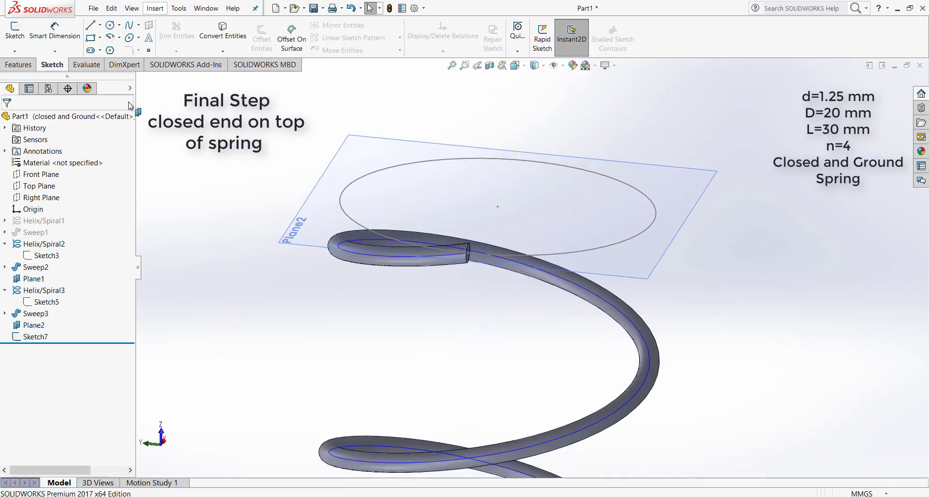
{"action": "left_click", "coordinate": [155, 8]}
{"action": "mouse_move", "coordinate": [241, 130]}
{"action": "left_click", "coordinate": [299, 187]}
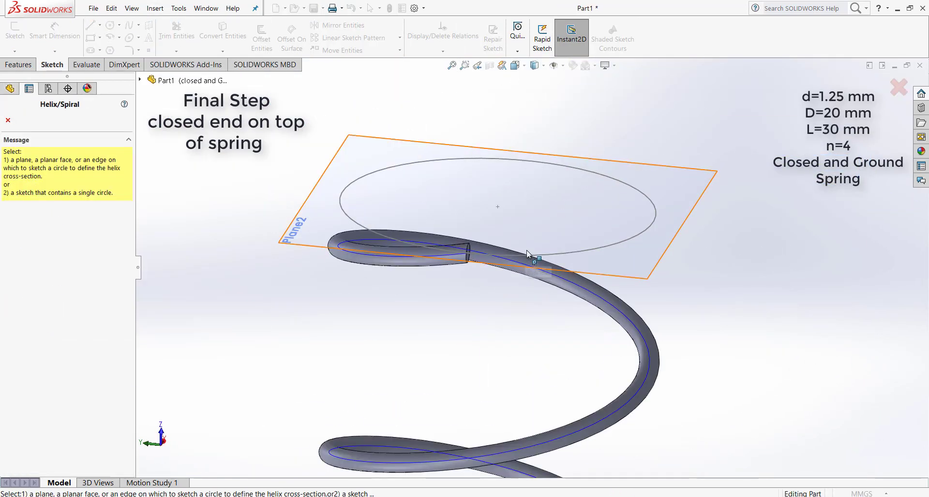
{"action": "left_click", "coordinate": [529, 256]}
{"action": "double_click", "coordinate": [67, 264]}
{"action": "type", "text": "1"}
{"action": "double_click", "coordinate": [43, 221]}
{"action": "type", "text": "1.3"}
{"action": "key", "text": "Return"}
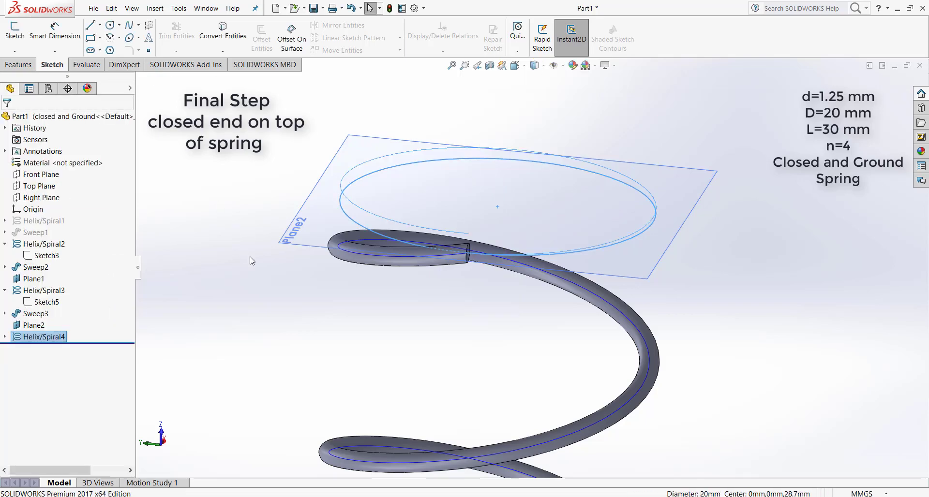
- On the Top Plane, sketch a small circle beside the wire end at Plane2 as the upper closed-end profile
{"action": "left_click", "coordinate": [33, 325]}
{"action": "left_click", "coordinate": [38, 185]}
{"action": "left_click", "coordinate": [109, 26]}
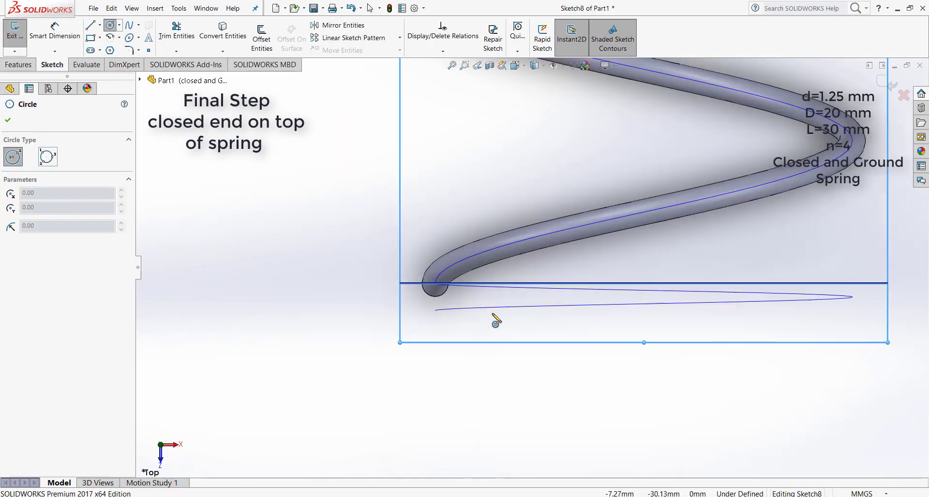
{"action": "scroll", "coordinate": [492, 314], "scroll_direction": "up", "scroll_amount": 3}
{"action": "mouse_move", "coordinate": [492, 314]}
{"action": "middle_mouse_down"}
{"action": "mouse_move", "coordinate": [535, 298]}
{"action": "mouse_move", "coordinate": [482, 261]}
{"action": "middle_mouse_up"}
{"action": "scroll", "coordinate": [481, 261], "scroll_direction": "down", "scroll_amount": 3}
{"action": "scroll", "coordinate": [482, 261], "scroll_direction": "up", "scroll_amount": 2}
{"action": "left_click", "coordinate": [462, 260]}
{"action": "left_click", "coordinate": [476, 250]}
{"action": "key", "text": "Escape"}
- Add a vertical dimension between the new profile circle's center and the origin
{"action": "left_click", "coordinate": [515, 65]}
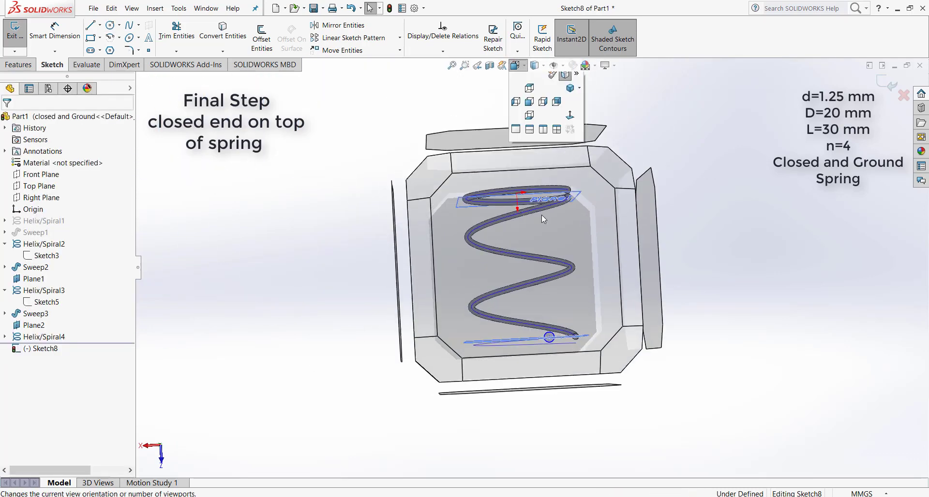
{"action": "left_click", "coordinate": [542, 214]}
{"action": "left_click", "coordinate": [54, 36]}
{"action": "left_click", "coordinate": [532, 128]}
{"action": "scroll", "coordinate": [579, 403], "scroll_direction": "down", "scroll_amount": 3}
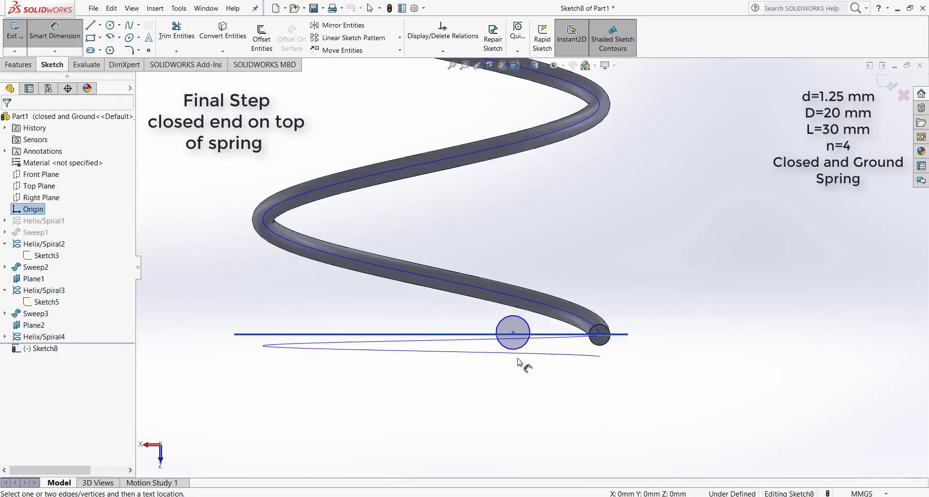
{"action": "left_click", "coordinate": [512, 332]}
{"action": "scroll", "coordinate": [532, 291], "scroll_direction": "up", "scroll_amount": 6}
{"action": "left_click", "coordinate": [610, 225]}
{"action": "type", "text": "="}
{"action": "type", "text": "30"}
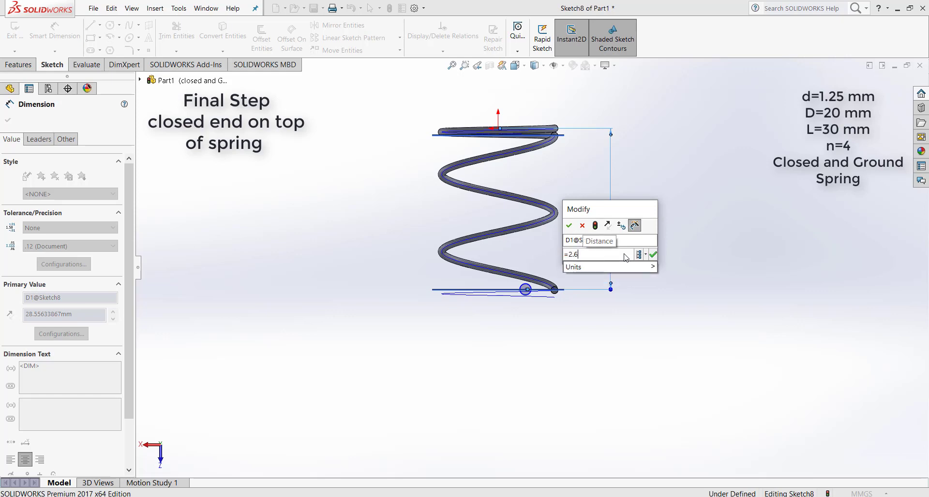
{"action": "scroll", "coordinate": [532, 268], "scroll_direction": "up", "scroll_amount": 2}
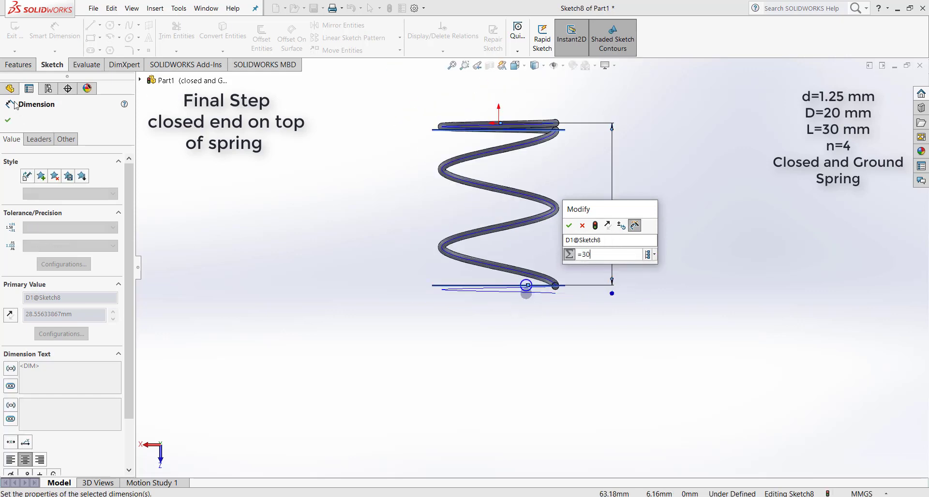
{"action": "left_click", "coordinate": [582, 225]}
- Draw a vertical centerline about 4.1 mm long from the origin and dimension the circle's center across it as a 20 mm diameter
{"action": "left_click", "coordinate": [91, 25]}
{"action": "left_click", "coordinate": [55, 35]}
{"action": "left_click", "coordinate": [499, 111]}
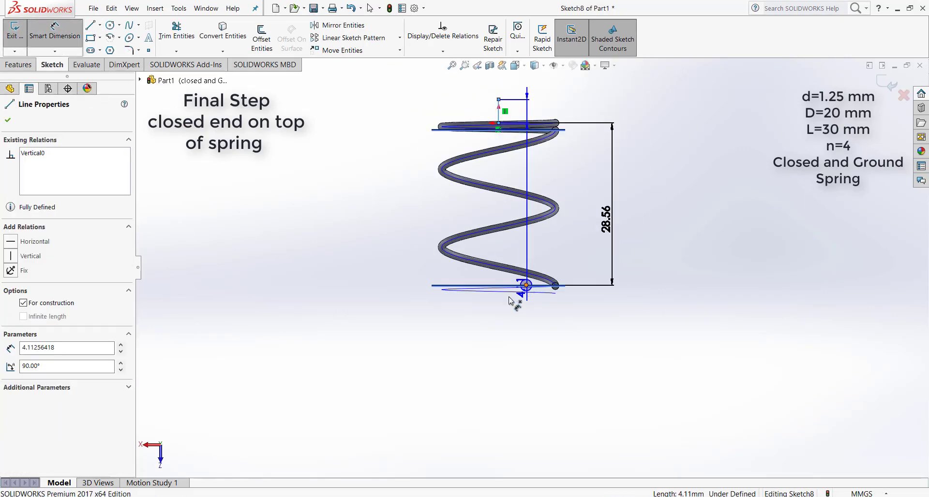
{"action": "left_click", "coordinate": [526, 285]}
{"action": "left_click", "coordinate": [493, 309]}
{"action": "type", "text": "30"}
{"action": "key", "text": "Return"}
{"action": "scroll", "coordinate": [583, 285], "scroll_direction": "down", "scroll_amount": 3}
{"action": "double_click", "coordinate": [405, 321]}
{"action": "type", "text": "20"}
{"action": "key", "text": "Return"}
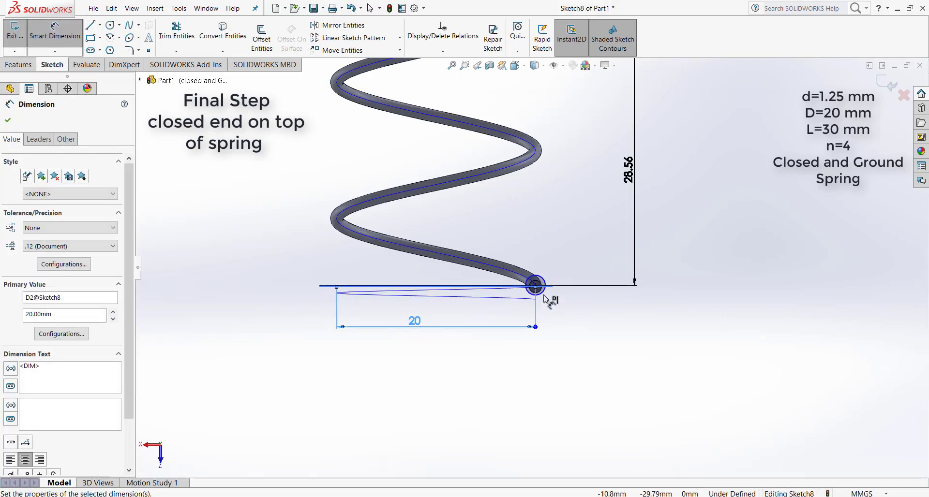
- Dimension the upper profile circle's diameter as 1.25 mm
{"action": "left_click", "coordinate": [540, 294]}
{"action": "left_click", "coordinate": [558, 307]}
{"action": "type", "text": "1.25"}
{"action": "key", "text": "Return"}
- Set the vertical dimension between the profile circle's center and the origin to 30-1.3, giving 28.70 mm
{"action": "scroll", "coordinate": [527, 306], "scroll_direction": "down", "scroll_amount": 2}
{"action": "scroll", "coordinate": [668, 257], "scroll_direction": "up", "scroll_amount": 3}
{"action": "double_click", "coordinate": [611, 174]}
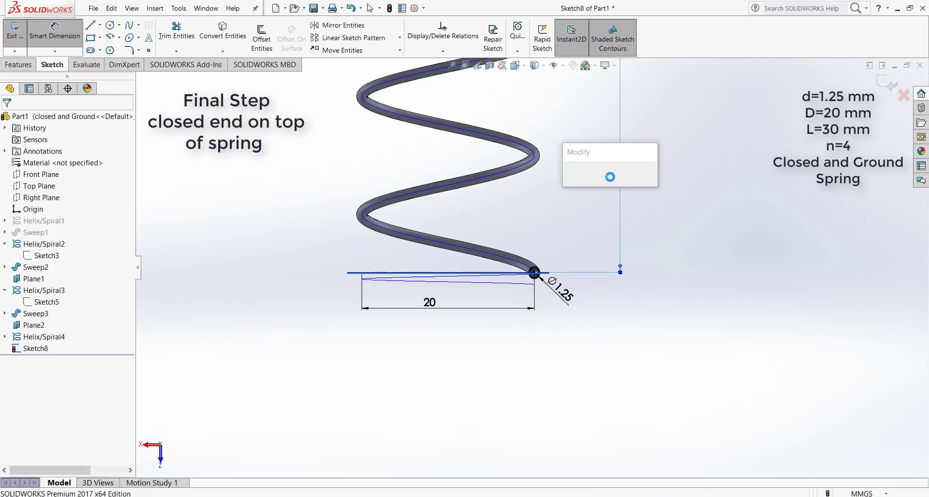
{"action": "type", "text": "30"}
{"action": "key", "text": "Return"}
{"action": "scroll", "coordinate": [609, 177], "scroll_direction": "up", "scroll_amount": 1}
{"action": "double_click", "coordinate": [601, 195]}
{"action": "type", "text": "30-1.3"}
{"action": "key", "text": "Return"}
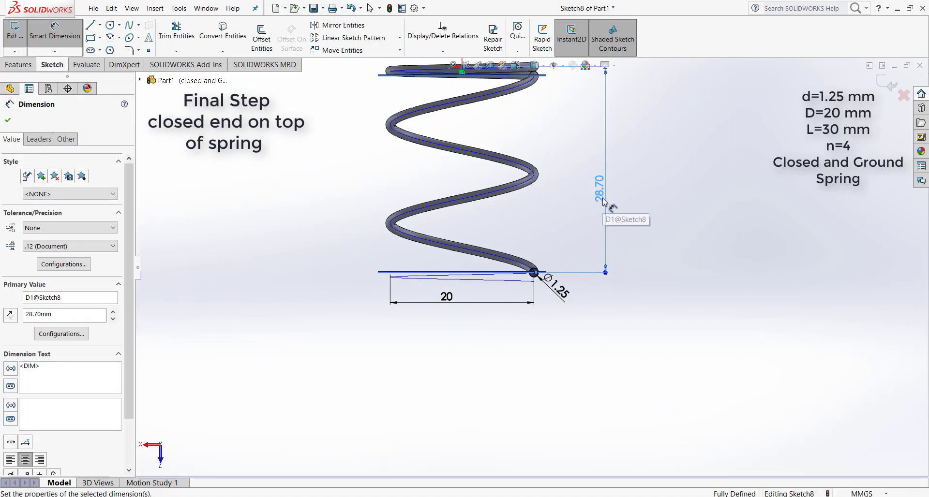
{"action": "left_click", "coordinate": [8, 120]}
- Sweep the Sketch8 circle along Helix/Spiral4 to form the closed coil at the spring's upper end
{"action": "left_click", "coordinate": [19, 64]}
{"action": "left_click", "coordinate": [104, 25]}
{"action": "left_click", "coordinate": [139, 80]}
{"action": "left_click", "coordinate": [172, 289]}
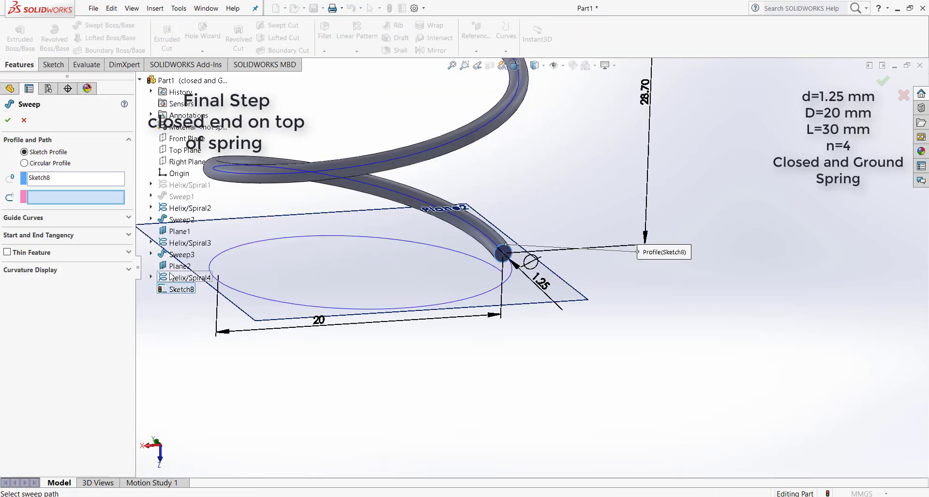
{"action": "left_click", "coordinate": [179, 276]}
{"action": "left_click", "coordinate": [7, 120]}
- Examine the closed coils at both ends of the spring and their position relative to the planes
{"action": "scroll", "coordinate": [448, 315], "scroll_direction": "up", "scroll_amount": 2}
{"action": "mouse_move", "coordinate": [448, 346]}
{"action": "middle_mouse_down"}
{"action": "mouse_move", "coordinate": [448, 315]}
{"action": "mouse_move", "coordinate": [539, 87]}
{"action": "mouse_move", "coordinate": [590, 210]}
{"action": "middle_mouse_up"}
{"action": "scroll", "coordinate": [448, 315], "scroll_direction": "up", "scroll_amount": 3}
{"action": "scroll", "coordinate": [527, 268], "scroll_direction": "down", "scroll_amount": 5}
{"action": "scroll", "coordinate": [528, 268], "scroll_direction": "up", "scroll_amount": 3}
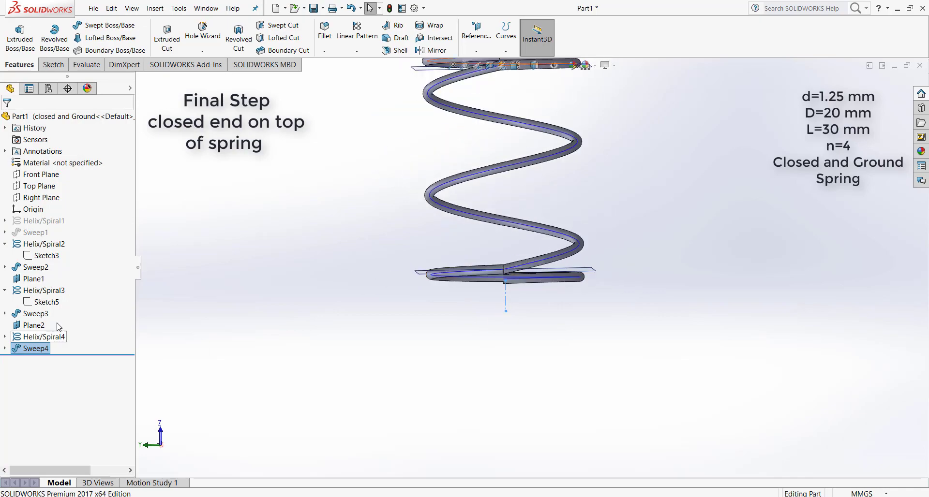
{"action": "left_click", "coordinate": [39, 325]}
{"action": "scroll", "coordinate": [500, 145], "scroll_direction": "down", "scroll_amount": 2}
{"action": "scroll", "coordinate": [499, 155], "scroll_direction": "up", "scroll_amount": 1}
{"action": "middle_click_drag", "start_coordinate": [498, 155], "coordinate": [477, 134]}
{"action": "scroll", "coordinate": [493, 363], "scroll_direction": "down", "scroll_amount": 1}
- Create a reference plane offset 30 mm from the Front Plane
{"action": "left_click", "coordinate": [41, 174]}
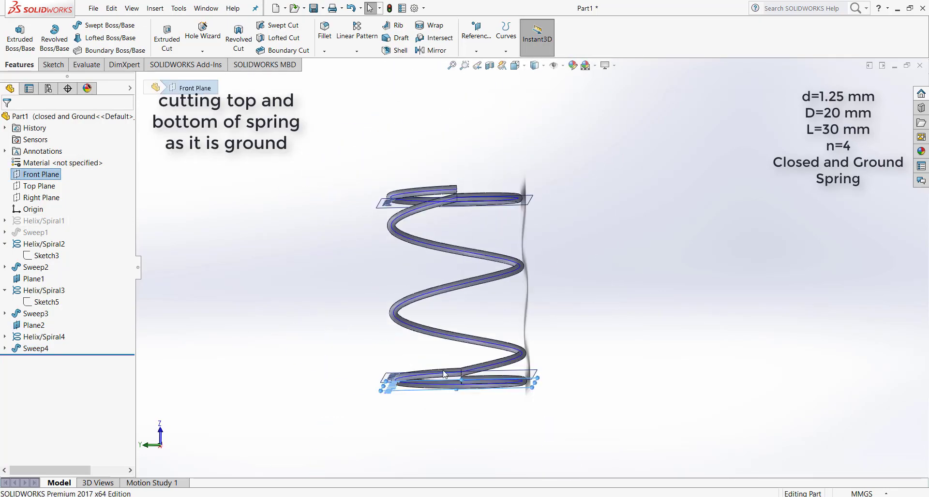
{"action": "left_click", "coordinate": [476, 30]}
{"action": "left_click", "coordinate": [487, 64]}
{"action": "type", "text": "30"}
{"action": "scroll", "coordinate": [536, 293], "scroll_direction": "up", "scroll_amount": 4}
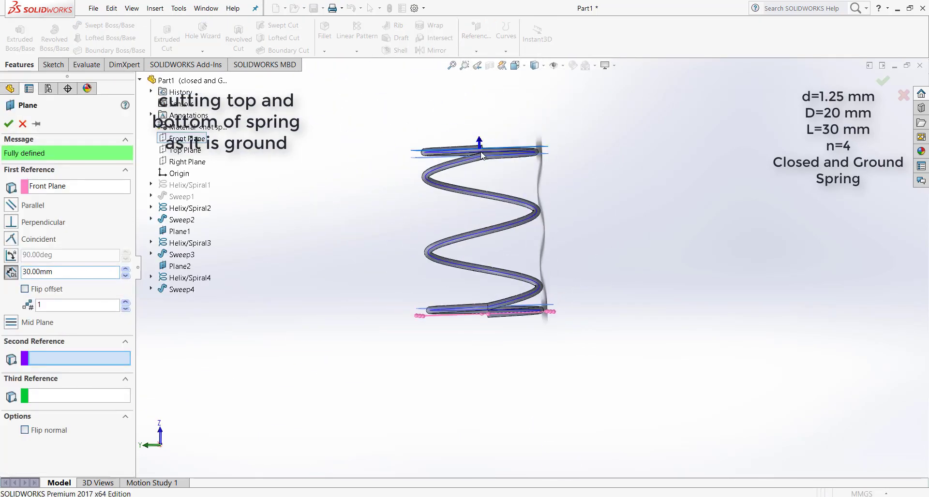
{"action": "scroll", "coordinate": [500, 133], "scroll_direction": "down", "scroll_amount": 6}
{"action": "left_click", "coordinate": [9, 123]}
- On the Front Plane, sketch a circle centered on the origin and dimension its diameter as 50 mm
{"action": "scroll", "coordinate": [535, 270], "scroll_direction": "up", "scroll_amount": 4}
{"action": "middle_click_drag", "start_coordinate": [535, 269], "coordinate": [435, 329]}
{"action": "left_click", "coordinate": [45, 174]}
{"action": "left_click", "coordinate": [67, 150]}
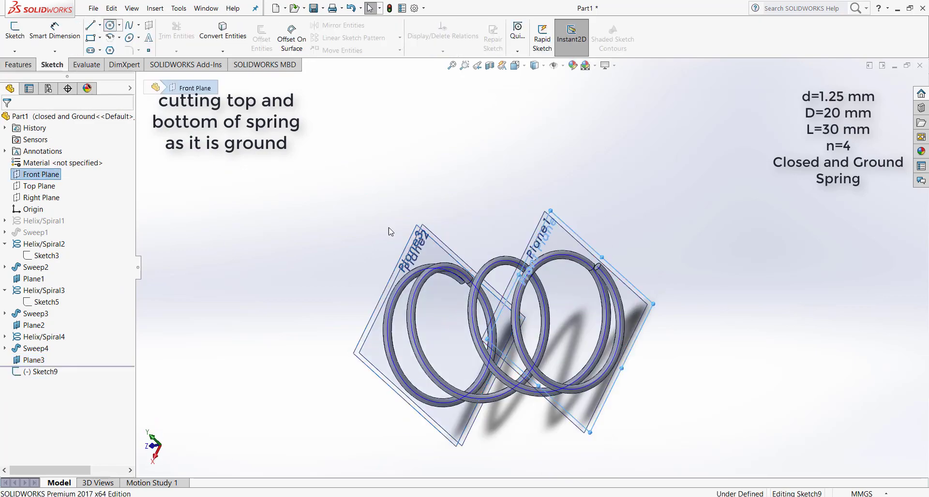
{"action": "left_click", "coordinate": [569, 328]}
{"action": "left_click", "coordinate": [622, 225]}
{"action": "left_click", "coordinate": [614, 208]}
{"action": "left_click", "coordinate": [687, 200]}
{"action": "type", "text": "50"}
{"action": "key", "text": "Return"}
- Extrude-cut the Front Plane circle outward 10 mm blind to grind the spring's bottom end flat
{"action": "left_click", "coordinate": [18, 65]}
{"action": "left_click", "coordinate": [164, 34]}
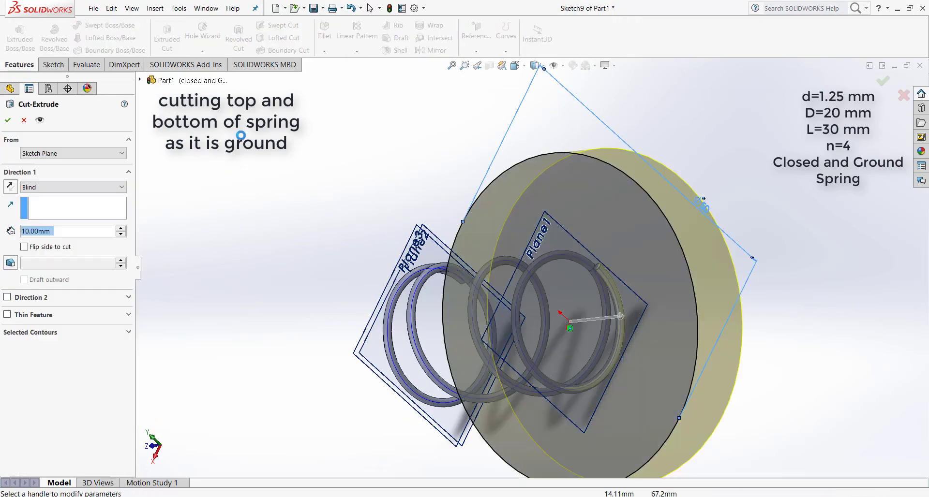
{"action": "left_click", "coordinate": [8, 120]}
- On Plane3, sketch a circle about 29.1 mm in radius centered on the origin
{"action": "middle_click_drag", "start_coordinate": [402, 285], "coordinate": [503, 286]}
{"action": "left_click", "coordinate": [387, 227]}
{"action": "left_click", "coordinate": [51, 64]}
{"action": "left_click", "coordinate": [110, 25]}
{"action": "left_click", "coordinate": [428, 330]}
{"action": "left_click", "coordinate": [396, 208]}
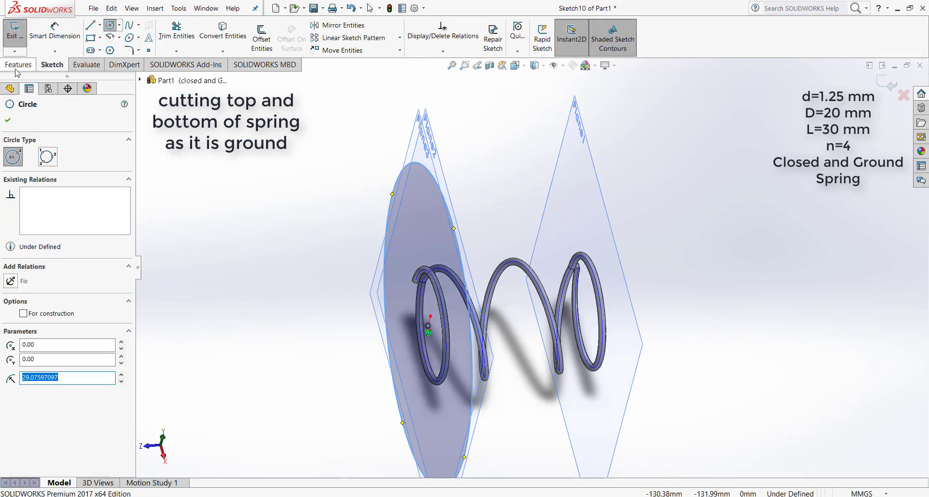
- Extrude-cut the Plane3 circle with the direction reversed to grind the spring's top end flat
{"action": "left_click", "coordinate": [18, 64]}
{"action": "left_click", "coordinate": [166, 39]}
{"action": "left_click", "coordinate": [10, 187]}
{"action": "left_click", "coordinate": [8, 120]}
- Examine the spring's ground ends and coils from several angles and distances
{"action": "mouse_move", "coordinate": [338, 241]}
{"action": "middle_mouse_down"}
{"action": "mouse_move", "coordinate": [527, 420]}
{"action": "mouse_move", "coordinate": [653, 396]}
{"action": "middle_mouse_up"}
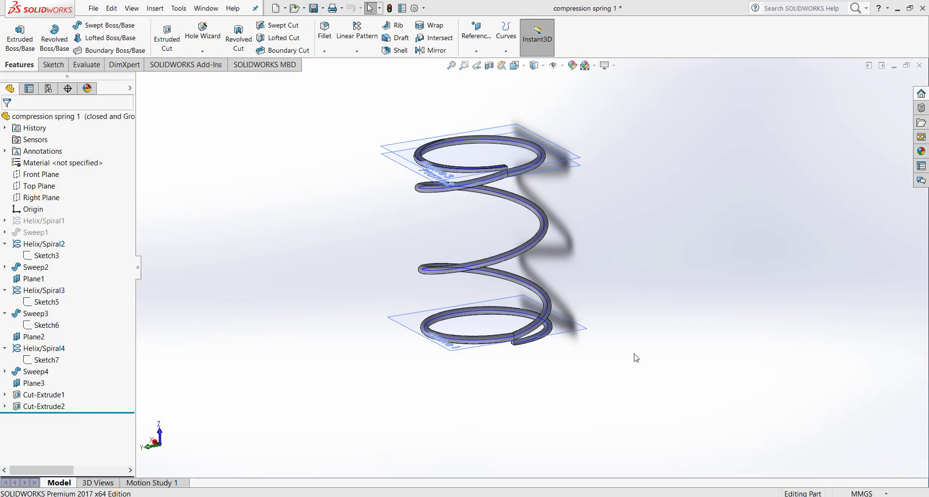
{"action": "middle_click_drag", "start_coordinate": [631, 378], "coordinate": [553, 316]}
{"action": "scroll", "coordinate": [559, 327], "scroll_direction": "down", "scroll_amount": 6}
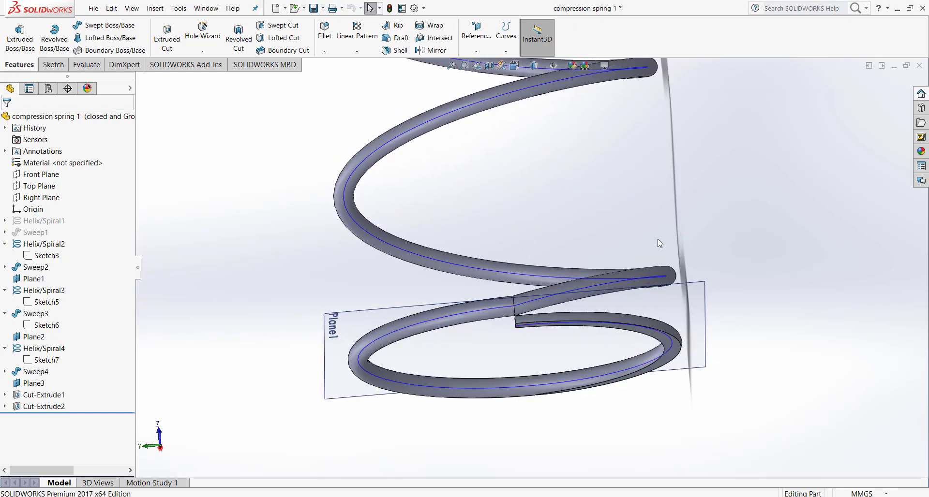
{"action": "scroll", "coordinate": [659, 242], "scroll_direction": "up", "scroll_amount": 5}
{"action": "middle_click_drag", "start_coordinate": [663, 238], "coordinate": [637, 257]}
{"action": "scroll", "coordinate": [619, 175], "scroll_direction": "up", "scroll_amount": 3}
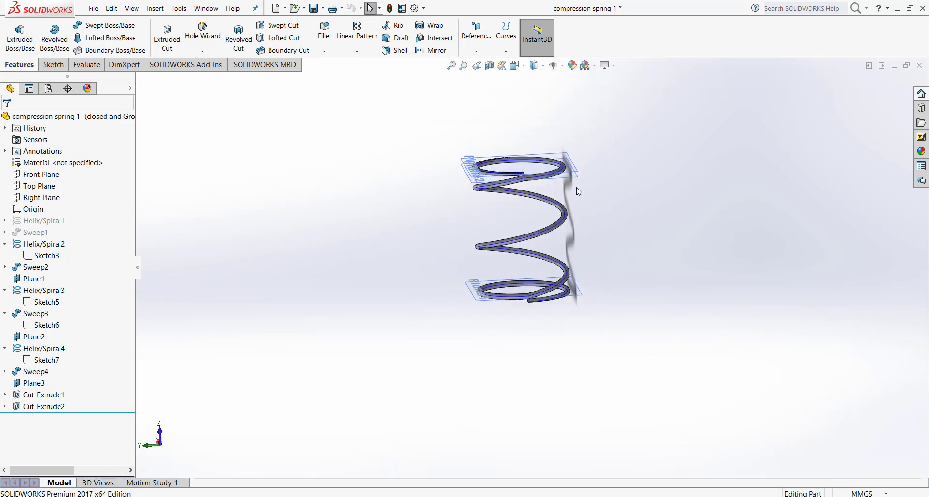
{"action": "scroll", "coordinate": [574, 189], "scroll_direction": "down", "scroll_amount": 3}
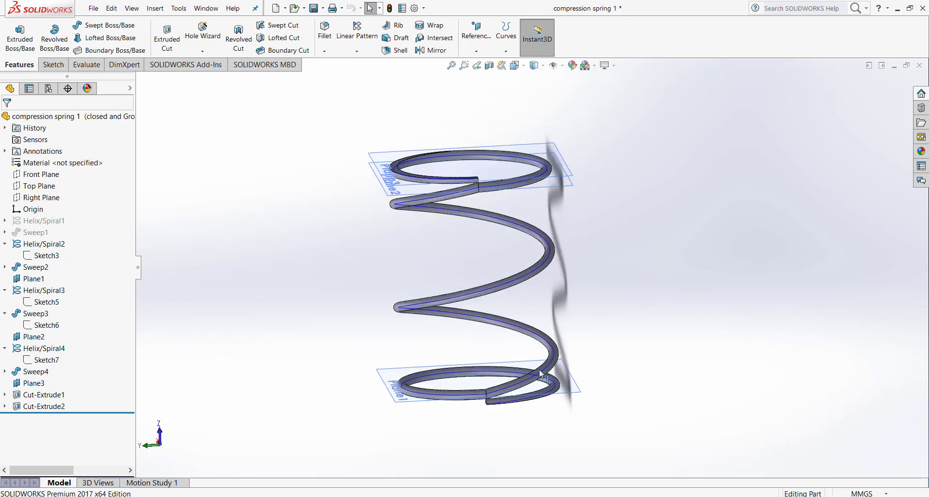
- Edit the body helix (Helix/Spiral3) and set its revolutions to 4
{"action": "right_click", "coordinate": [44, 292]}
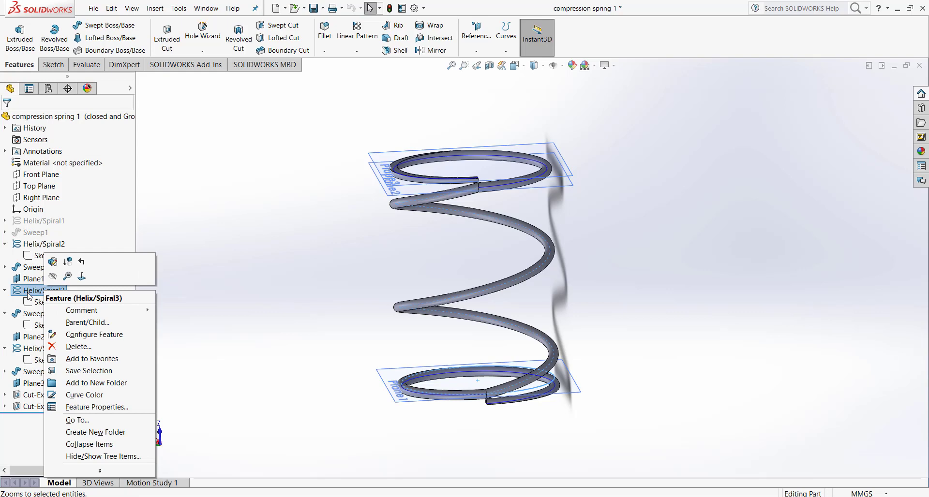
{"action": "left_click", "coordinate": [53, 261]}
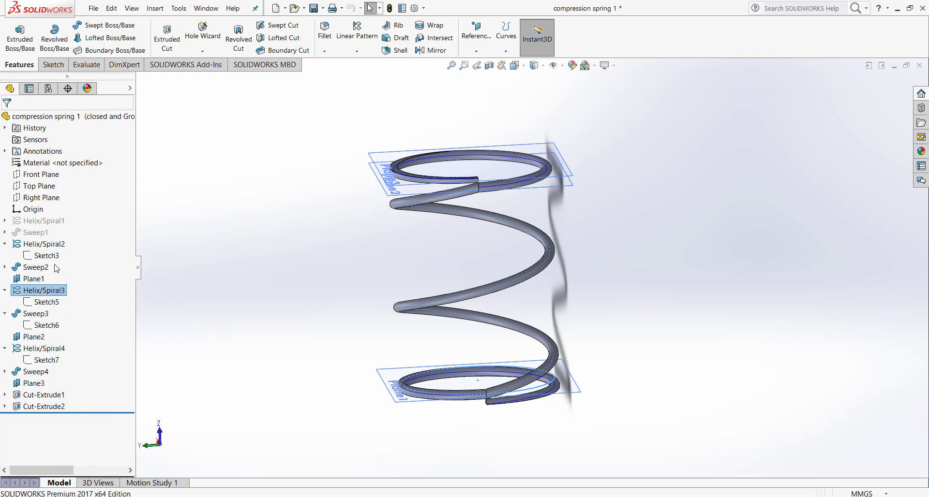
{"action": "left_click_drag", "start_coordinate": [50, 265], "coordinate": [20, 265]}
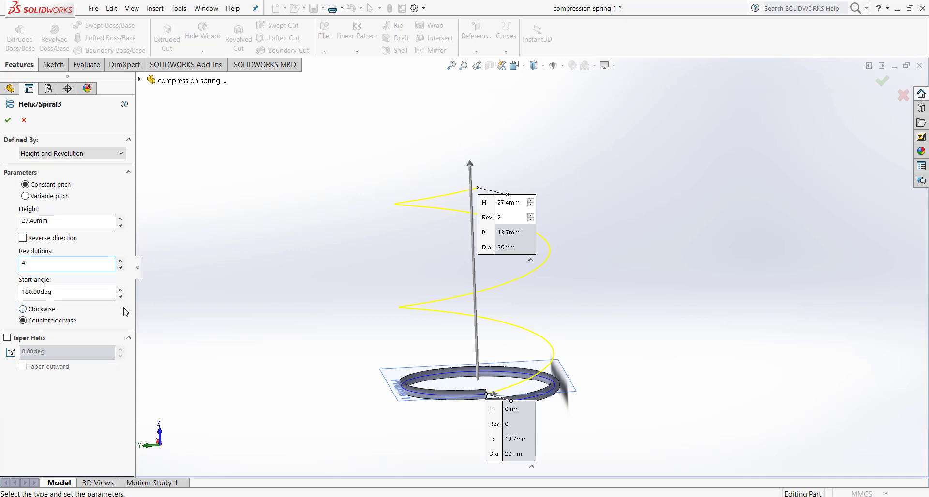
{"action": "left_click", "coordinate": [9, 121]}
{"action": "middle_click_drag", "start_coordinate": [515, 274], "coordinate": [508, 203]}
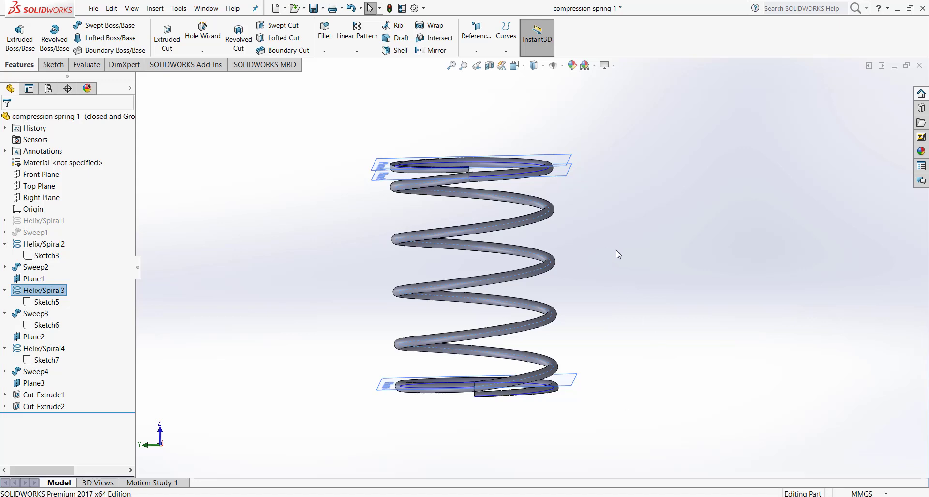
- Add a global variable d equal to 1.25 with the comment "wire diameter"
{"action": "mouse_move", "coordinate": [617, 252]}
{"action": "middle_mouse_down"}
{"action": "mouse_move", "coordinate": [619, 270]}
{"action": "mouse_move", "coordinate": [614, 245]}
{"action": "mouse_move", "coordinate": [626, 249]}
{"action": "middle_mouse_up"}
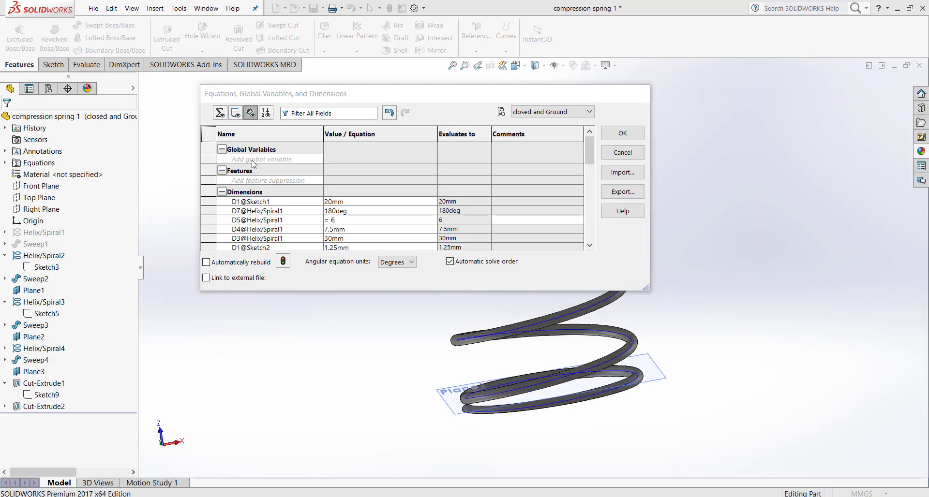
{"action": "left_click", "coordinate": [259, 159]}
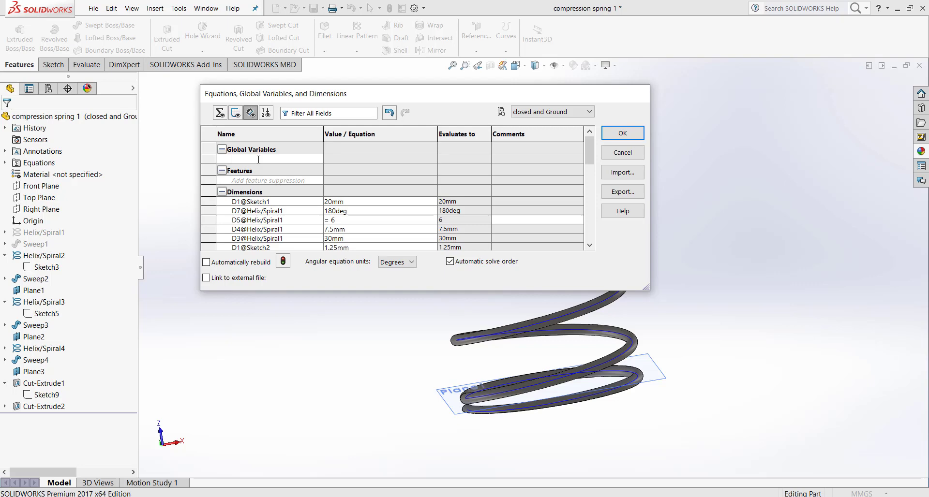
{"action": "left_click", "coordinate": [360, 158]}
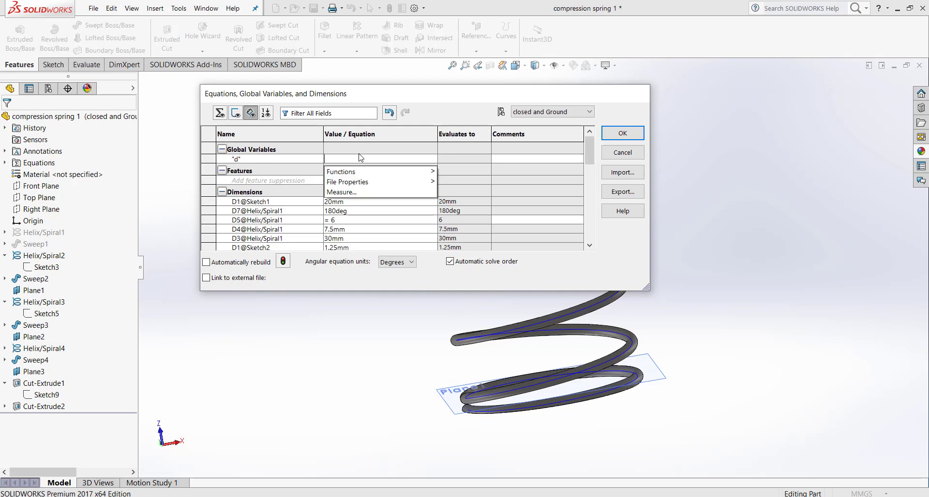
{"action": "type", "text": "=1.2"}
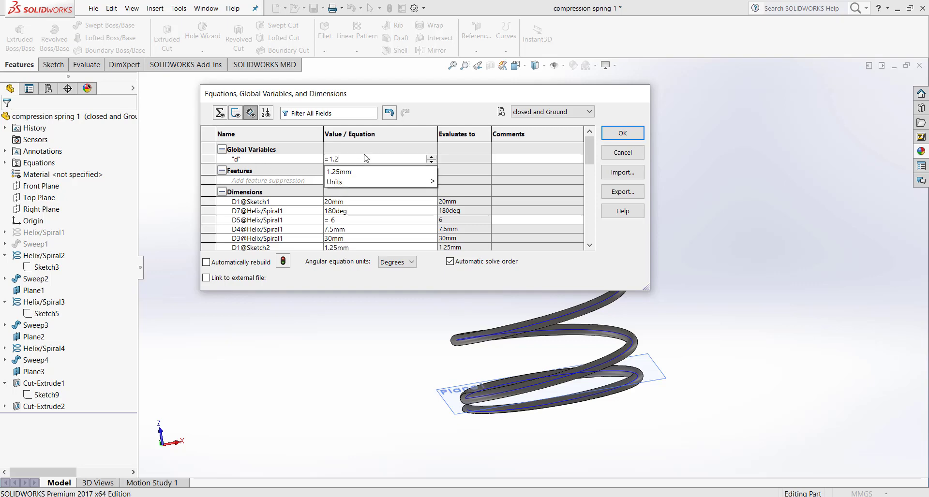
{"action": "type", "text": "5"}
{"action": "left_click", "coordinate": [532, 157]}
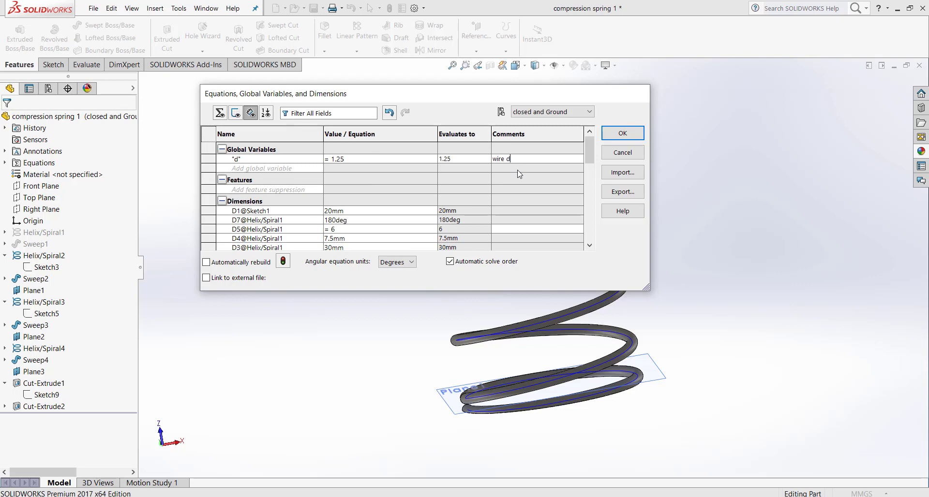
- Add a global variable Dmean equal to 20 with the comment "mean coiling diameter"
{"action": "left_click", "coordinate": [287, 168]}
{"action": "type", "text": "mean"}
{"action": "left_click", "coordinate": [382, 168]}
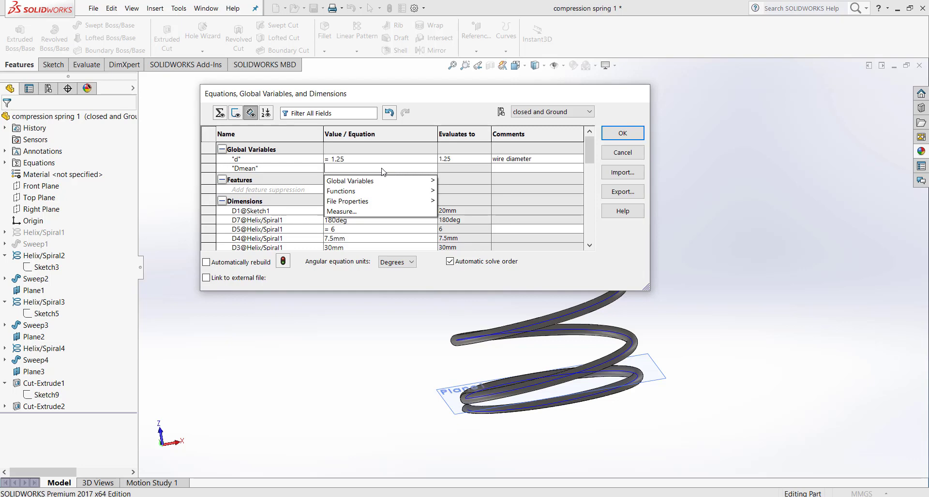
{"action": "type", "text": "=20"}
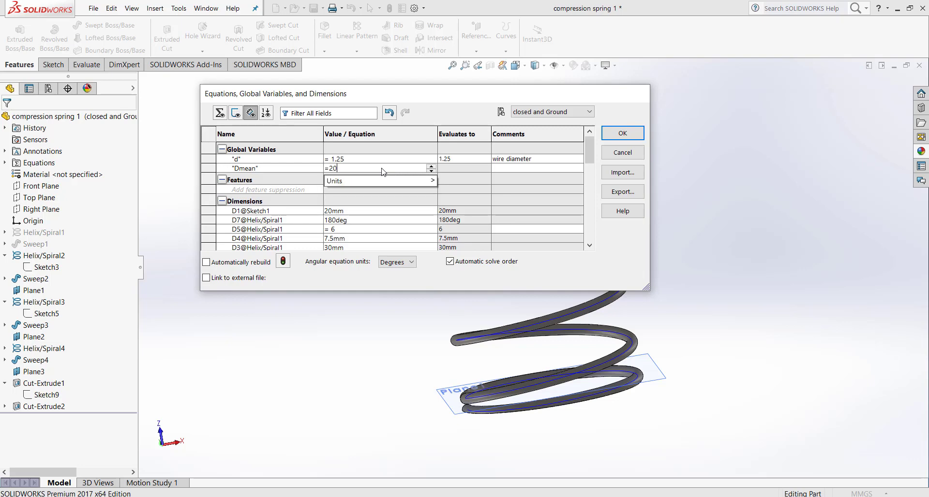
{"action": "left_click", "coordinate": [534, 165]}
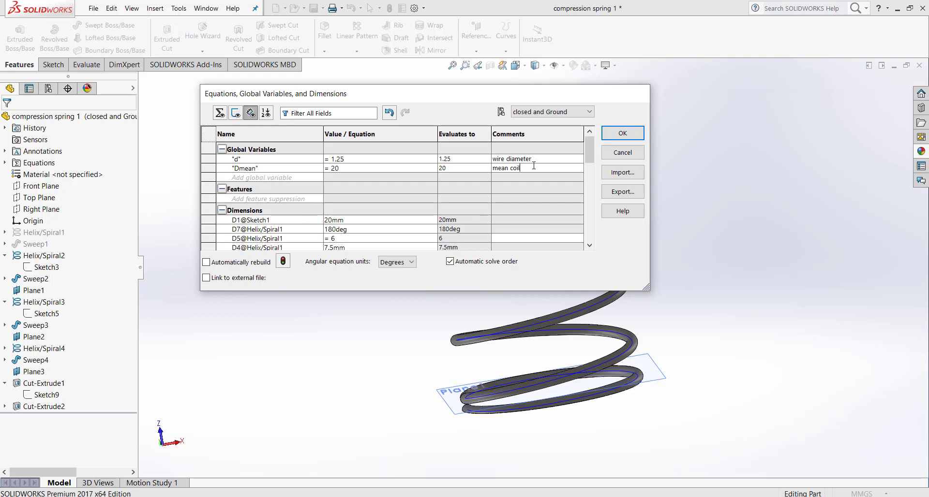
{"action": "type", "text": "mean coiling diameter"}
- Add a global variable L equal to 30 with the comment "Length"
{"action": "left_click", "coordinate": [287, 176]}
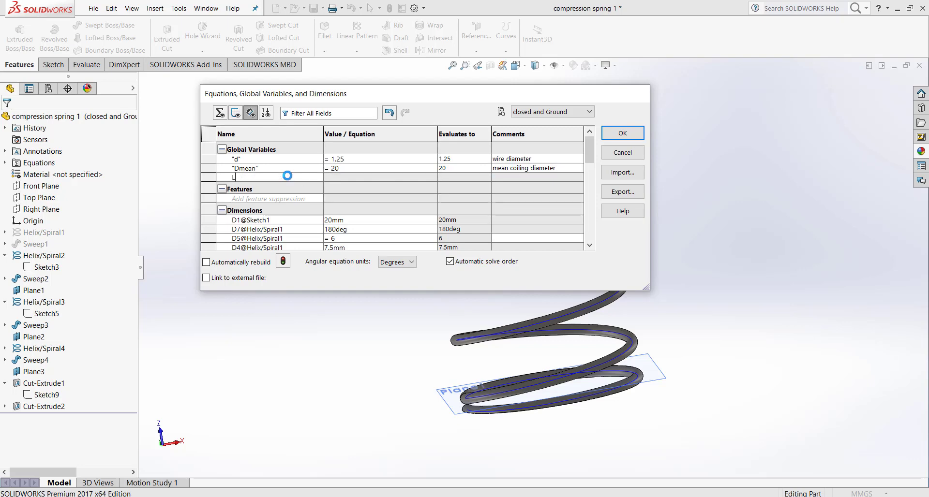
{"action": "type", "text": "Le"}
{"action": "key", "text": "BackSpace"}
{"action": "left_click", "coordinate": [359, 178]}
{"action": "type", "text": "30"}
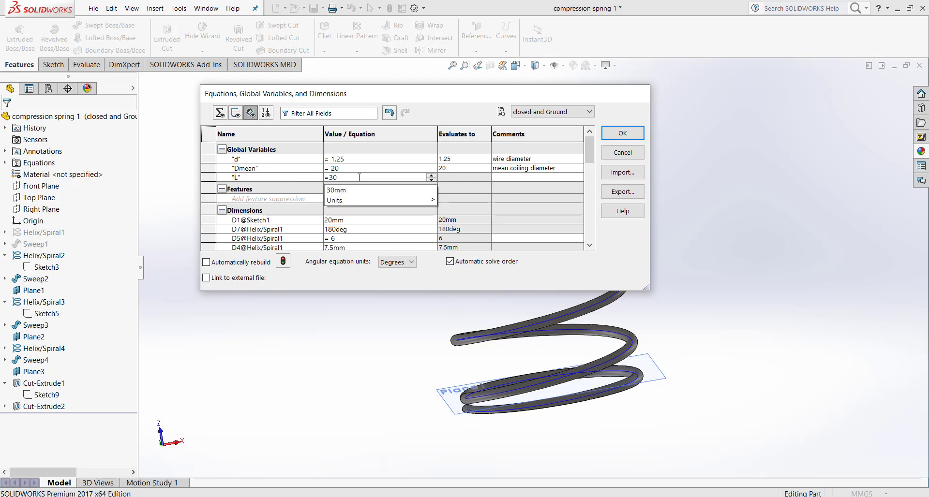
{"action": "left_click", "coordinate": [523, 177]}
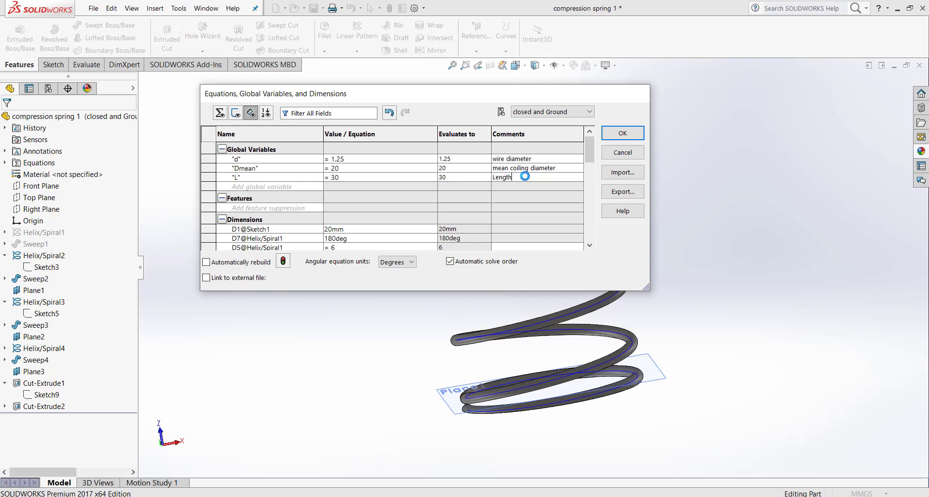
- Add a global variable n equal to 6 with the comment "number of coils"
{"action": "left_click", "coordinate": [251, 188]}
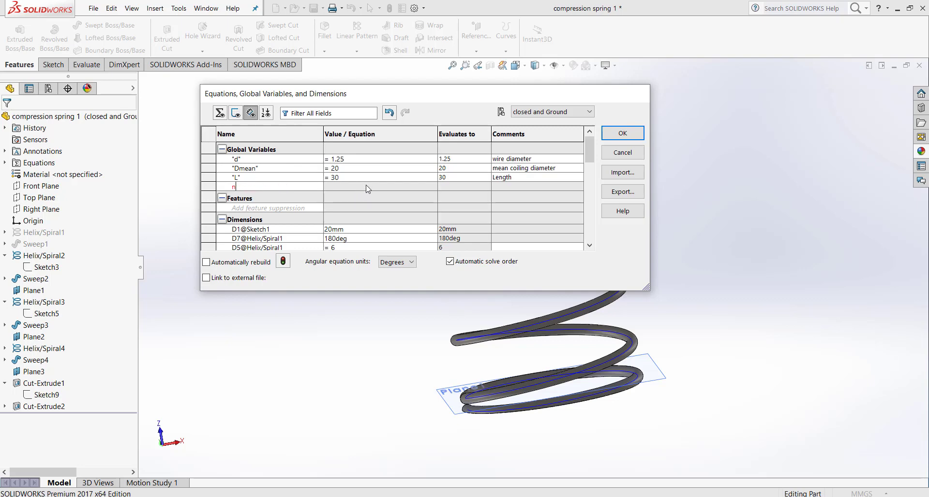
{"action": "left_click", "coordinate": [418, 187]}
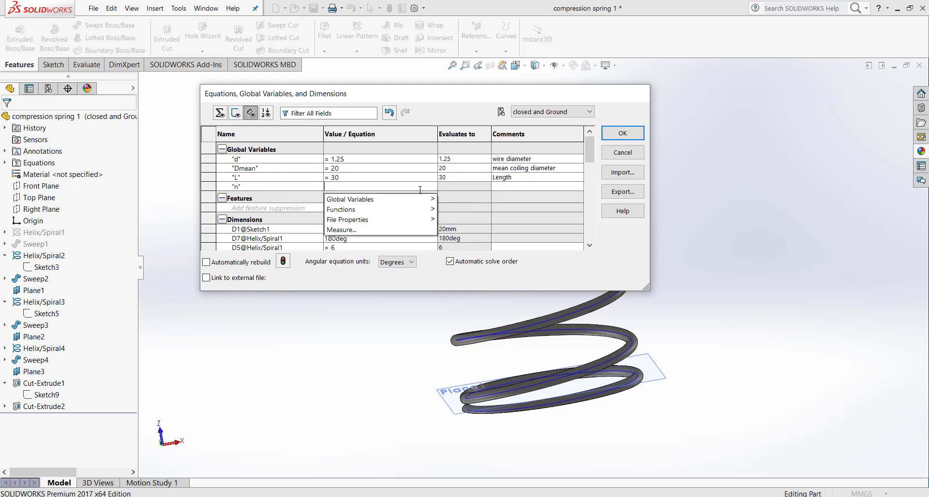
{"action": "type", "text": "6"}
{"action": "key", "text": "Tab"}
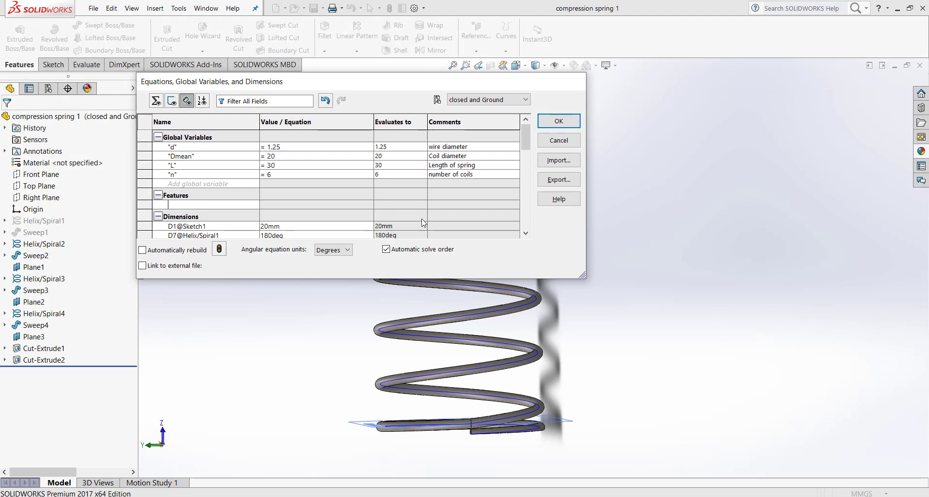
- Link the wire diameter dimension D1@Sketch2 to the global variable "d"
{"action": "scroll", "coordinate": [413, 198], "scroll_direction": "down", "scroll_amount": 1}
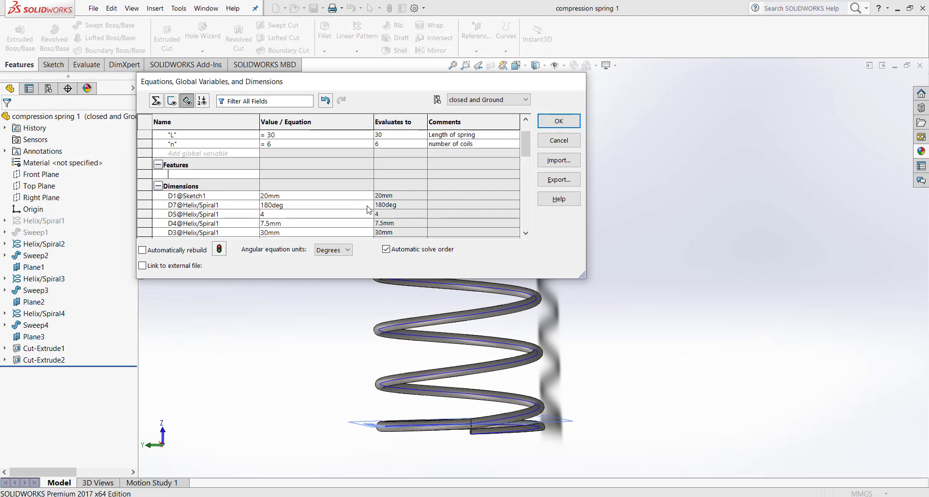
{"action": "scroll", "coordinate": [369, 211], "scroll_direction": "down", "scroll_amount": 1}
{"action": "left_click", "coordinate": [284, 169]}
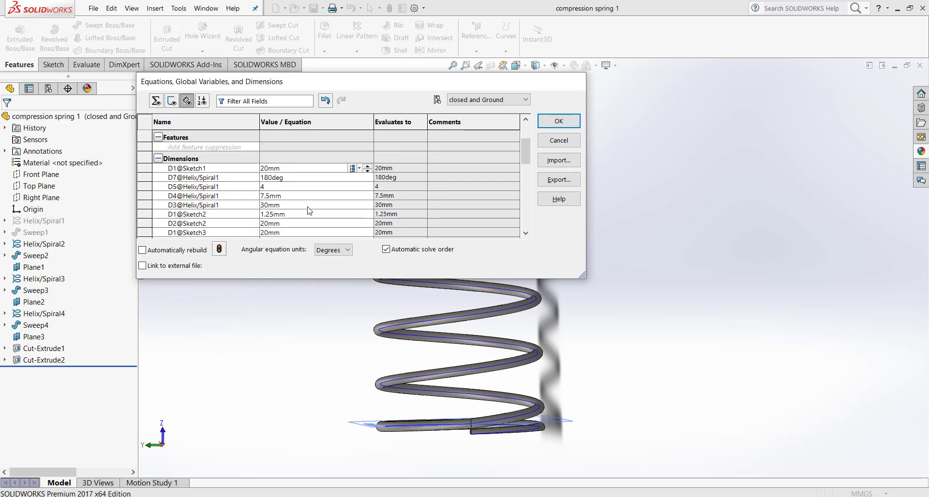
{"action": "scroll", "coordinate": [309, 212], "scroll_direction": "down", "scroll_amount": 1}
{"action": "left_click_drag", "start_coordinate": [288, 181], "coordinate": [260, 178]}
{"action": "type", "text": "="}
{"action": "scroll", "coordinate": [214, 200], "scroll_direction": "up", "scroll_amount": 3}
{"action": "left_click", "coordinate": [172, 148]}
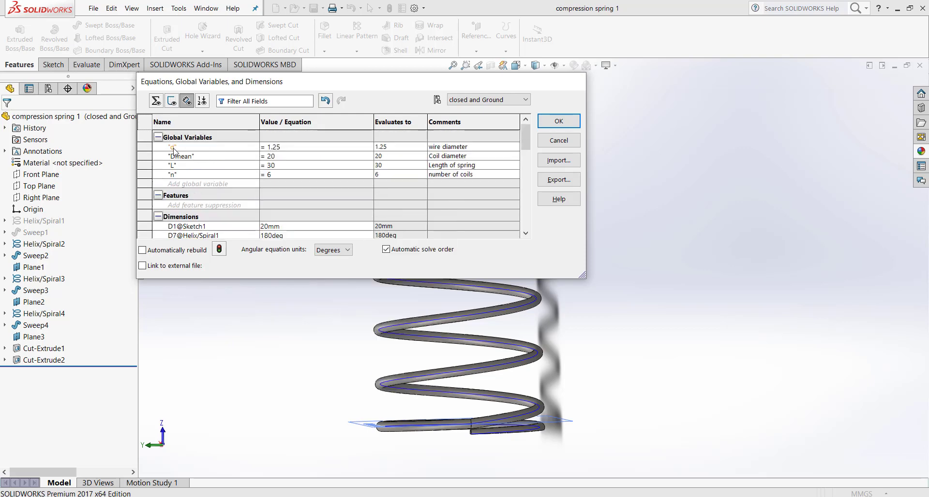
- Link the coil diameter dimensions D2@Sketch2 and D1@Sketch3 to the global variable "Dmean"
{"action": "scroll", "coordinate": [181, 156], "scroll_direction": "down", "scroll_amount": 3}
{"action": "left_click_drag", "start_coordinate": [288, 181], "coordinate": [254, 178]}
{"action": "type", "text": "="}
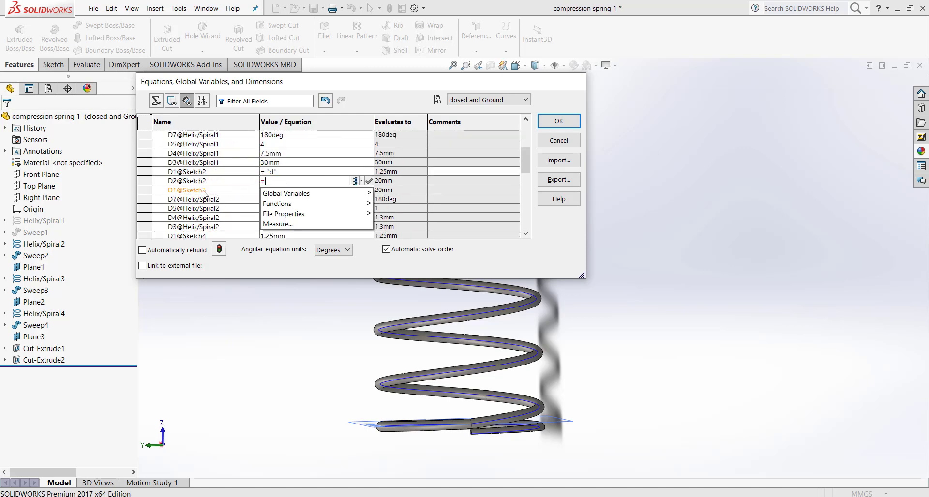
{"action": "left_click", "coordinate": [174, 143]}
{"action": "key", "text": "Return"}
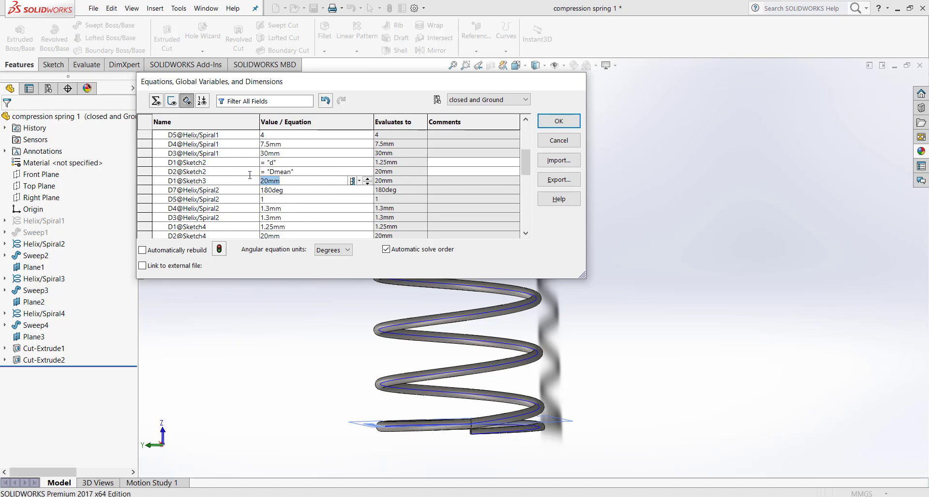
{"action": "type", "text": "="}
{"action": "scroll", "coordinate": [203, 162], "scroll_direction": "up", "scroll_amount": 4}
{"action": "left_click", "coordinate": [188, 155]}
- Set dimension D4@Helix/Spiral2 to the equation "d" + 0.05
{"action": "scroll", "coordinate": [188, 155], "scroll_direction": "down", "scroll_amount": 4}
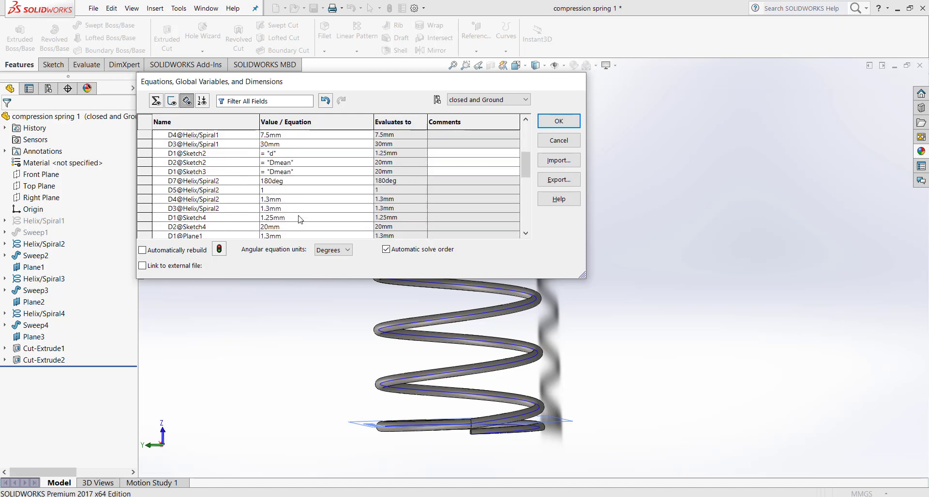
{"action": "left_click", "coordinate": [288, 199]}
{"action": "type", "text": "="}
{"action": "scroll", "coordinate": [203, 163], "scroll_direction": "up", "scroll_amount": 5}
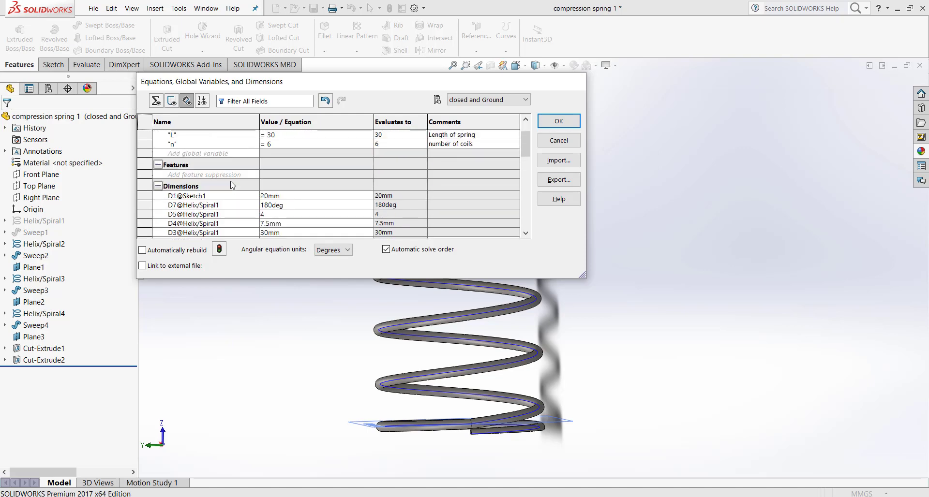
{"action": "left_click", "coordinate": [174, 143]}
{"action": "key", "text": "Return"}
{"action": "left_click", "coordinate": [294, 224]}
{"action": "type", "text": "+ 0.05"}
{"action": "key", "text": "Return"}
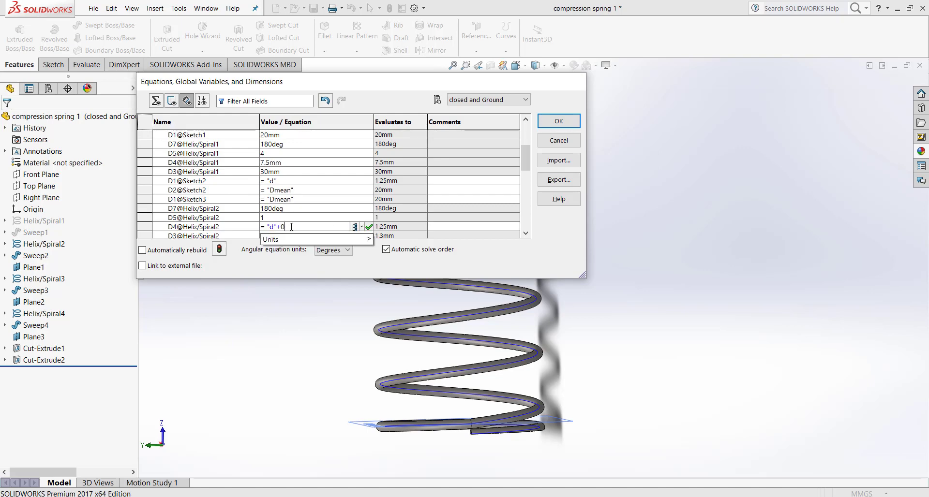
- Set dimension D3@Helix/Spiral2 to the equation "d" + 0.05
{"action": "scroll", "coordinate": [271, 191], "scroll_direction": "down", "scroll_amount": 2}
{"action": "left_click", "coordinate": [271, 180]}
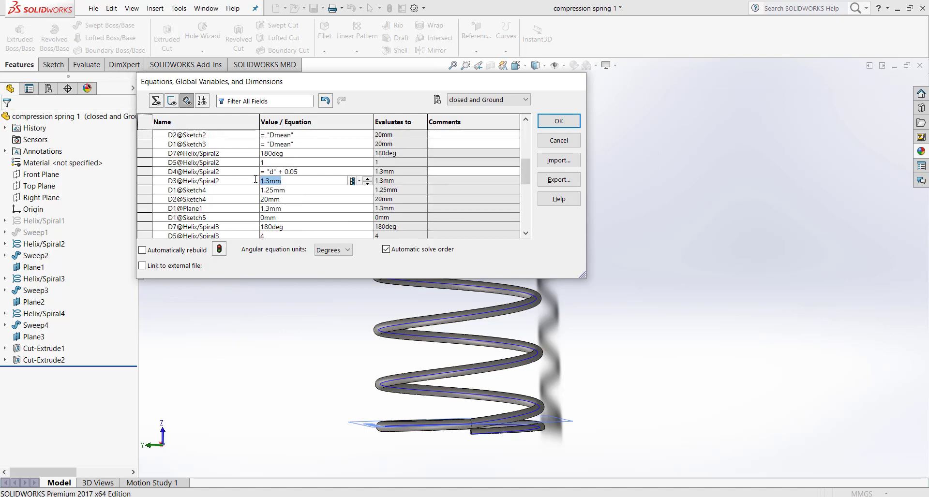
{"action": "type", "text": "="}
{"action": "scroll", "coordinate": [174, 148], "scroll_direction": "up", "scroll_amount": 5}
{"action": "left_click", "coordinate": [175, 148]}
{"action": "type", "text": "+ 0.05"}
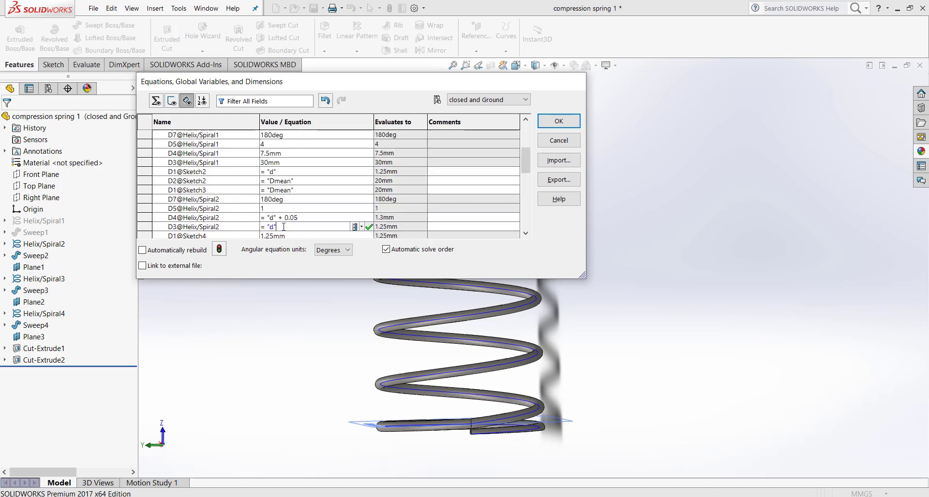
{"action": "key", "text": "Return"}
- Link the Sketch4 dimensions to global variables: D1@Sketch4 to "d" and D2@Sketch4 to "Dmean"
{"action": "scroll", "coordinate": [308, 223], "scroll_direction": "down", "scroll_amount": 2}
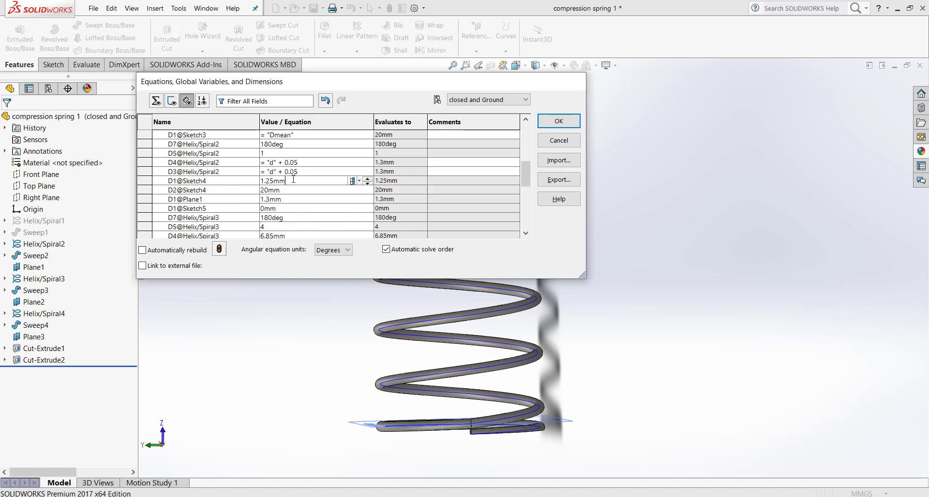
{"action": "left_click_drag", "start_coordinate": [292, 180], "coordinate": [260, 181]}
{"action": "type", "text": "="}
{"action": "scroll", "coordinate": [265, 179], "scroll_direction": "up", "scroll_amount": 4}
{"action": "scroll", "coordinate": [265, 179], "scroll_direction": "up", "scroll_amount": 2}
{"action": "left_click", "coordinate": [173, 148]}
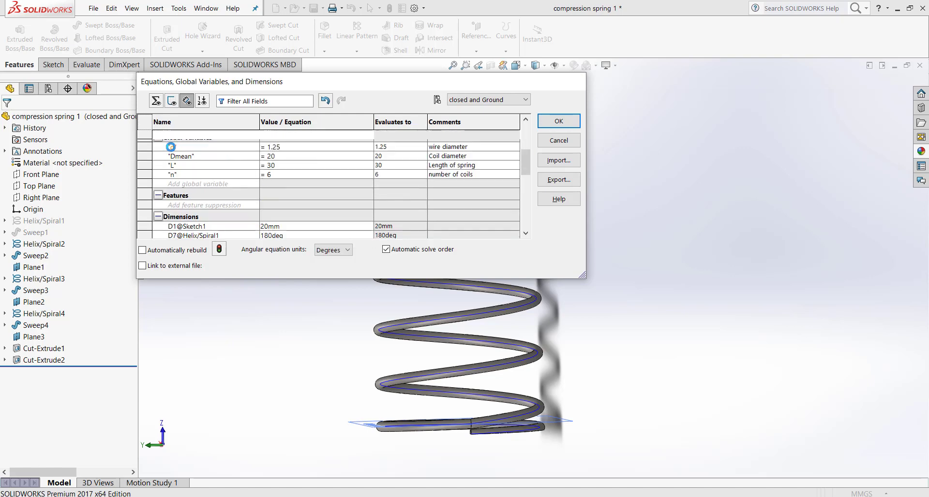
{"action": "left_click", "coordinate": [271, 208]}
{"action": "type", "text": "= \"d"}
{"action": "scroll", "coordinate": [249, 203], "scroll_direction": "up", "scroll_amount": 5}
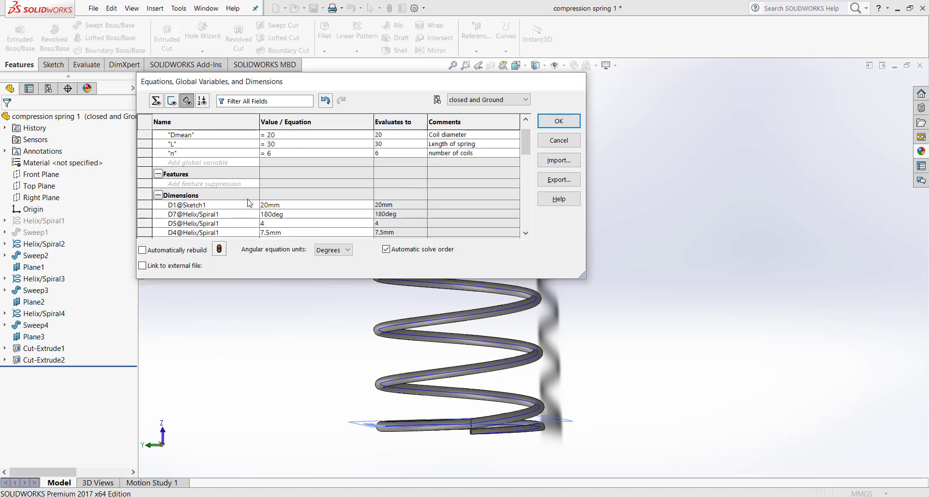
{"action": "left_click", "coordinate": [178, 157]}
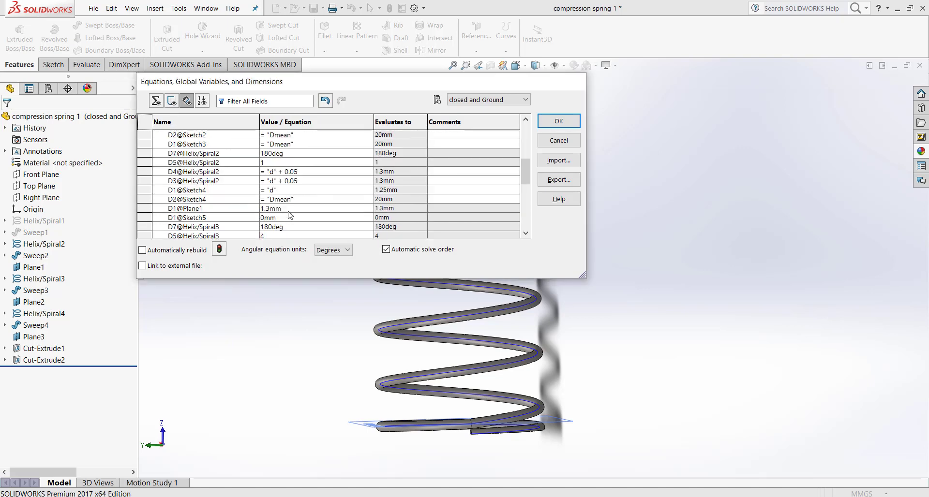
- Set the plane offset D1@Plane1 to the equation "d" + 0.05
{"action": "left_click", "coordinate": [289, 210]}
{"action": "scroll", "coordinate": [257, 203], "scroll_direction": "up", "scroll_amount": 5}
{"action": "left_click", "coordinate": [171, 147]}
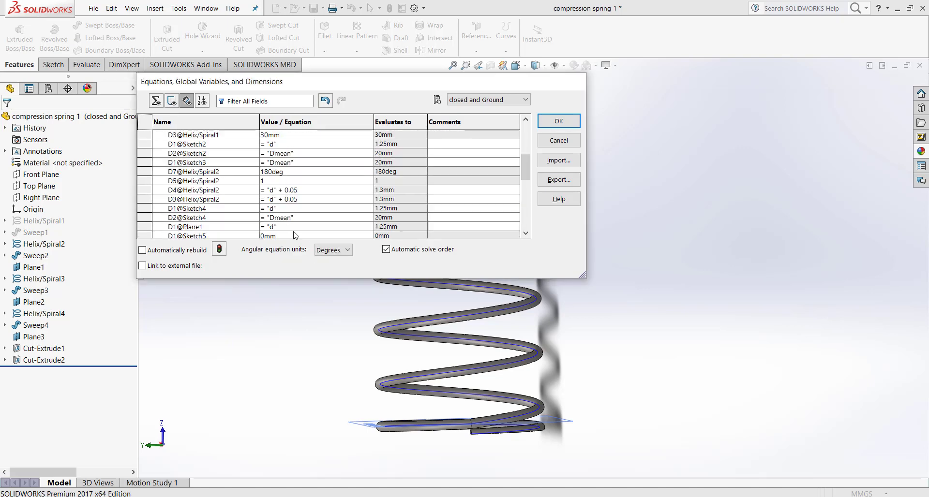
{"action": "type", "text": "+ 0.05"}
{"action": "key", "text": "Return"}
- Set the body helix revolutions, D5@Helix/Spiral3, to the equation "n" - 2
{"action": "scroll", "coordinate": [295, 220], "scroll_direction": "down", "scroll_amount": 2}
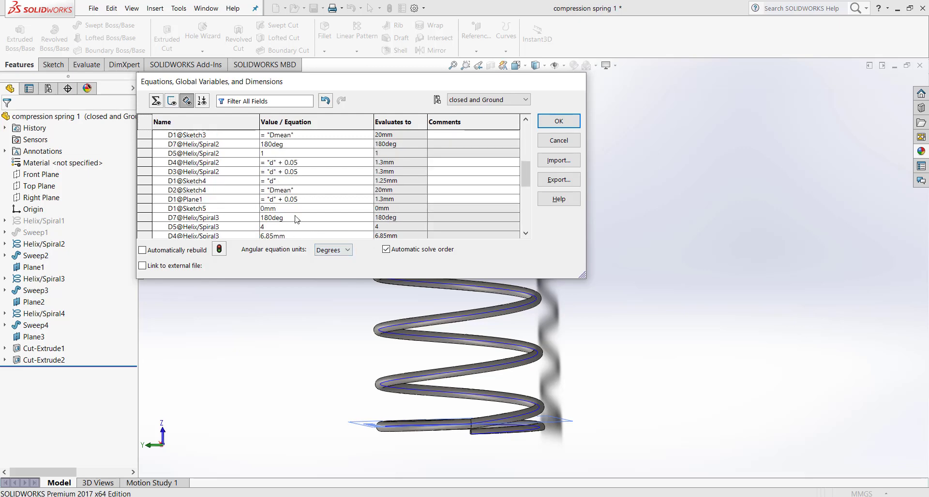
{"action": "left_click_drag", "start_coordinate": [279, 202], "coordinate": [251, 204]}
{"action": "type", "text": "="}
{"action": "scroll", "coordinate": [248, 203], "scroll_direction": "up", "scroll_amount": 4}
{"action": "scroll", "coordinate": [175, 206], "scroll_direction": "up", "scroll_amount": 3}
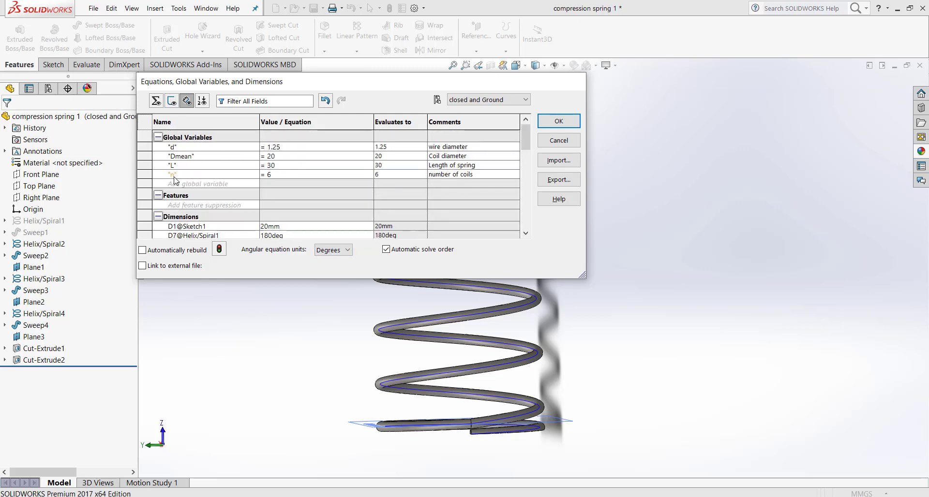
{"action": "left_click", "coordinate": [171, 176]}
{"action": "type", "text": "- 2"}
{"action": "key", "text": "Return"}
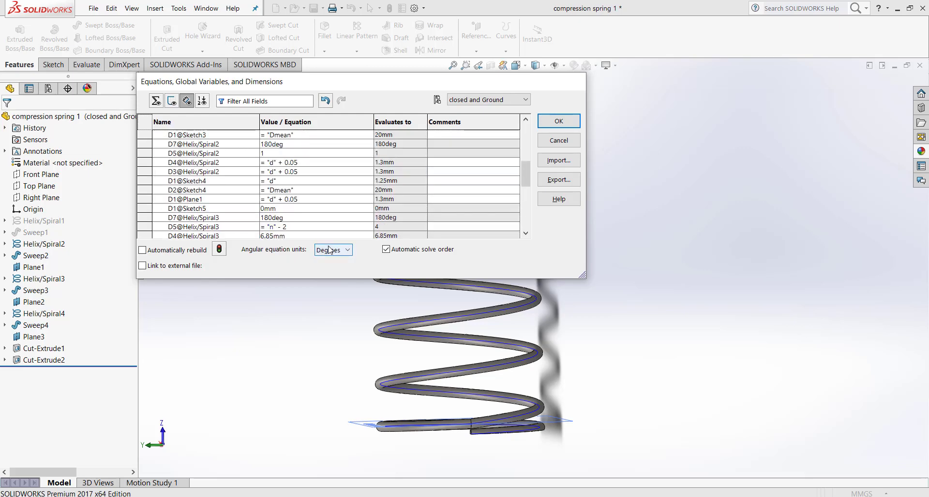
- Set the body helix height, D3@Helix/Spiral3, to the global variable "L"
{"action": "scroll", "coordinate": [327, 196], "scroll_direction": "down", "scroll_amount": 3}
{"action": "left_click", "coordinate": [292, 183]}
{"action": "left_click_drag", "start_coordinate": [294, 191], "coordinate": [251, 192]}
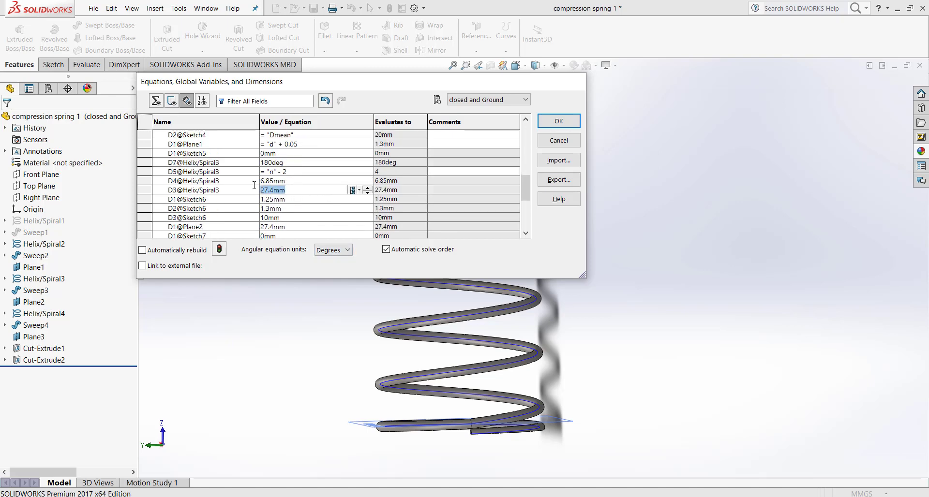
{"action": "type", "text": "="}
{"action": "scroll", "coordinate": [213, 196], "scroll_direction": "up", "scroll_amount": 7}
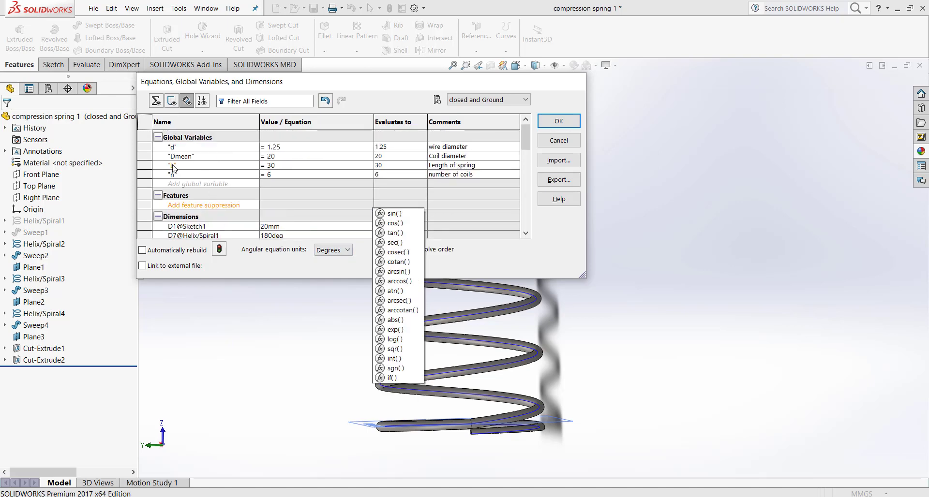
{"action": "left_click", "coordinate": [173, 166]}
{"action": "key", "text": "Return"}
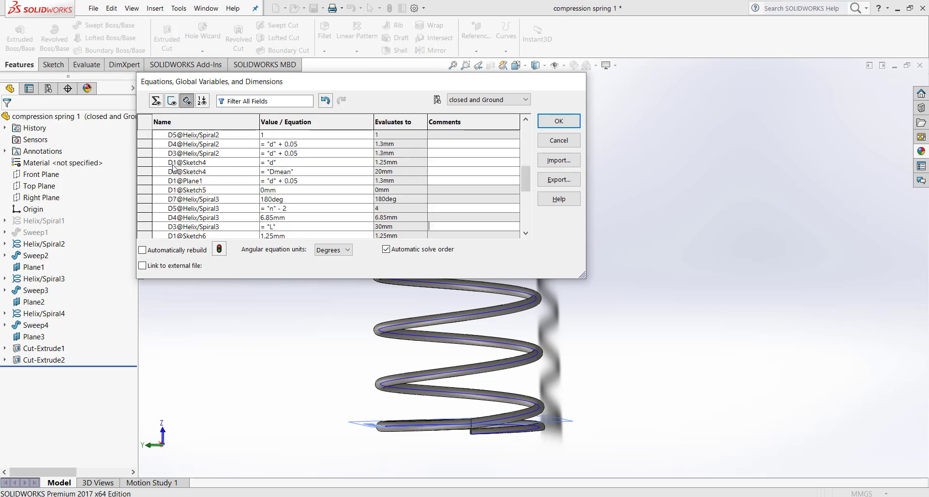
- Extend the D3@Helix/Spiral3 height equation to "L" - 2 * "d"
{"action": "scroll", "coordinate": [303, 217], "scroll_direction": "down", "scroll_amount": 4}
{"action": "scroll", "coordinate": [300, 217], "scroll_direction": "up", "scroll_amount": 1}
{"action": "scroll", "coordinate": [302, 217], "scroll_direction": "up", "scroll_amount": 2}
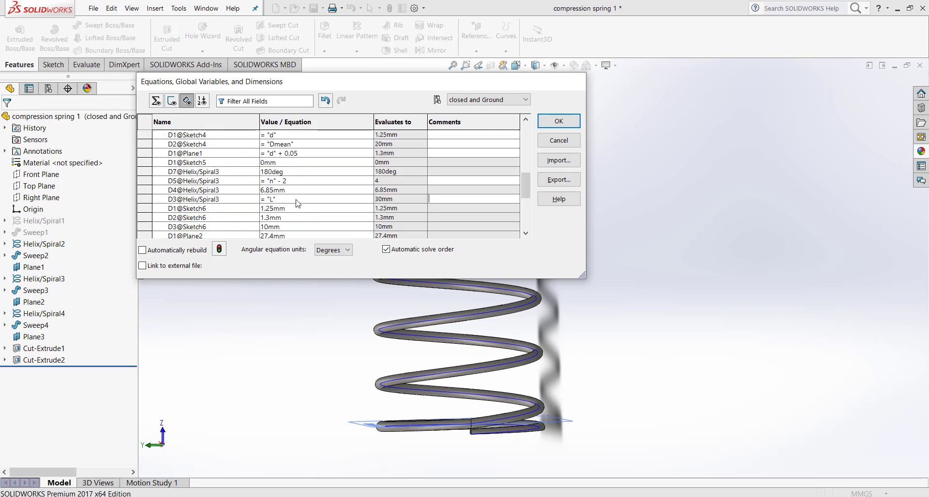
{"action": "left_click", "coordinate": [296, 200]}
{"action": "type", "text": "-2*"}
{"action": "scroll", "coordinate": [187, 171], "scroll_direction": "up", "scroll_amount": 5}
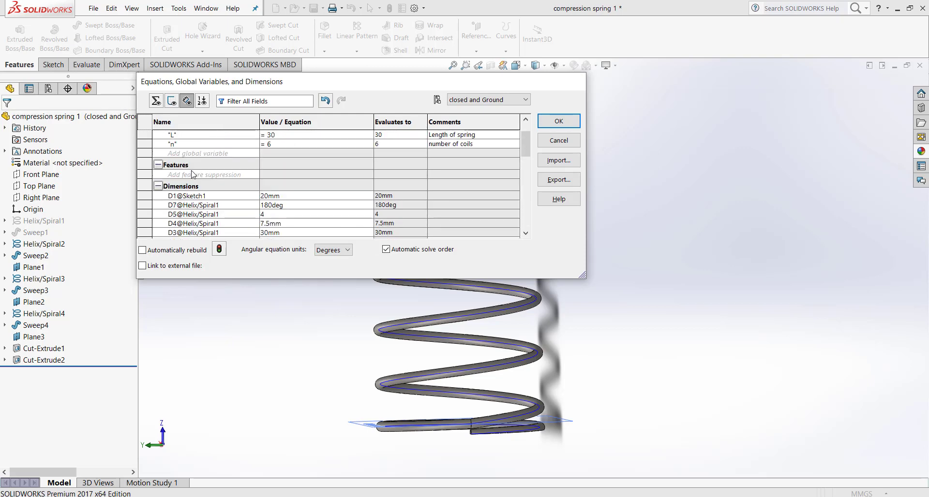
{"action": "scroll", "coordinate": [184, 160], "scroll_direction": "up", "scroll_amount": 1}
{"action": "scroll", "coordinate": [325, 197], "scroll_direction": "down", "scroll_amount": 9}
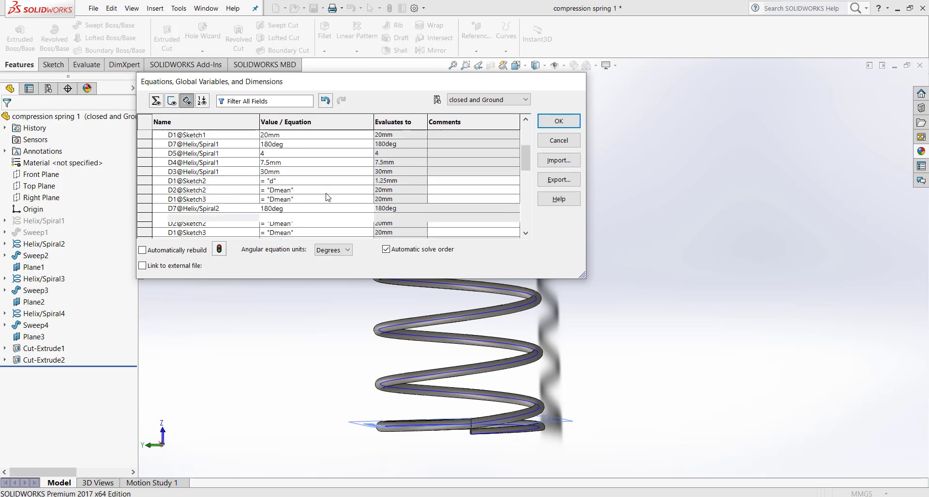
{"action": "scroll", "coordinate": [308, 187], "scroll_direction": "up", "scroll_amount": 1}
{"action": "left_click", "coordinate": [295, 170]}
{"action": "scroll", "coordinate": [203, 181], "scroll_direction": "up", "scroll_amount": 7}
{"action": "scroll", "coordinate": [204, 184], "scroll_direction": "up", "scroll_amount": 1}
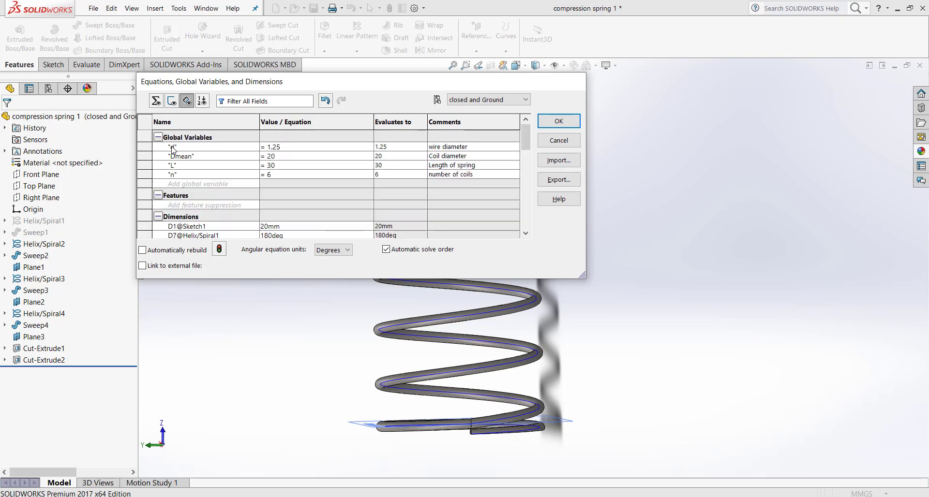
{"action": "scroll", "coordinate": [299, 179], "scroll_direction": "down", "scroll_amount": 8}
{"action": "scroll", "coordinate": [294, 163], "scroll_direction": "up", "scroll_amount": 1}
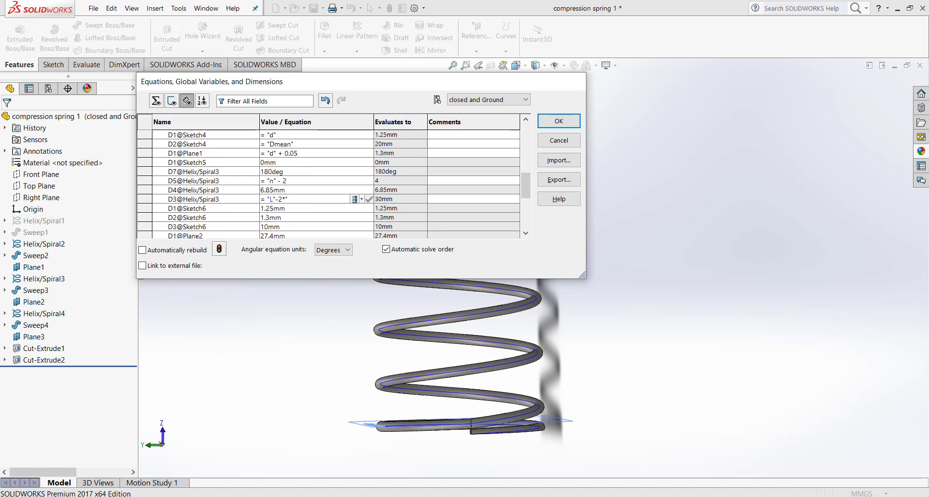
- Set the Sketch6 dimensions by equation: D1@Sketch6 to "d" and D2@Sketch6 to "d" + 0.05
{"action": "left_click", "coordinate": [307, 209]}
{"action": "type", "text": "="}
{"action": "scroll", "coordinate": [200, 232], "scroll_direction": "up", "scroll_amount": 7}
{"action": "left_click", "coordinate": [172, 145]}
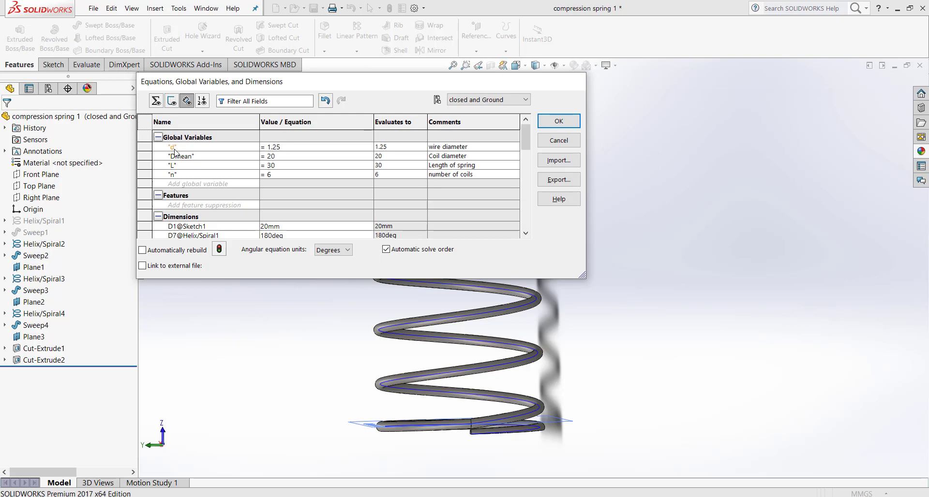
{"action": "scroll", "coordinate": [344, 198], "scroll_direction": "down", "scroll_amount": 10}
{"action": "left_click", "coordinate": [293, 153]}
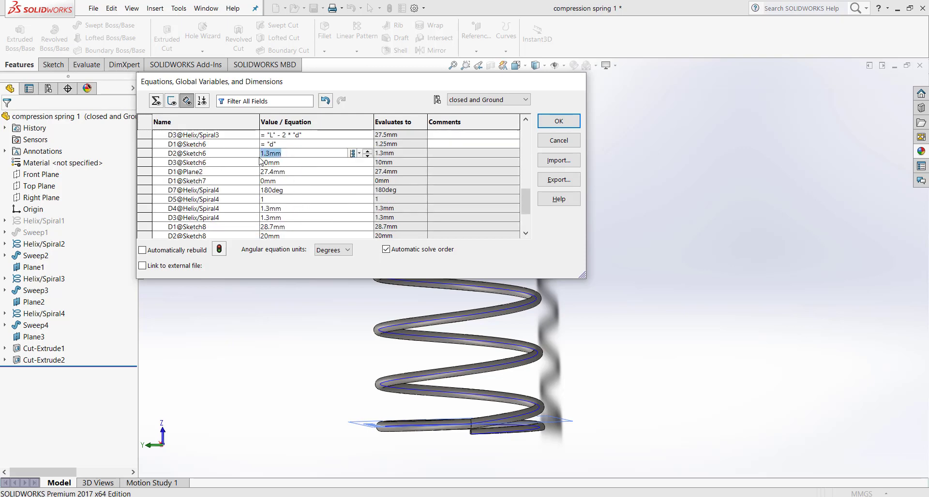
{"action": "scroll", "coordinate": [290, 155], "scroll_direction": "up", "scroll_amount": 5}
{"action": "left_click", "coordinate": [176, 148]}
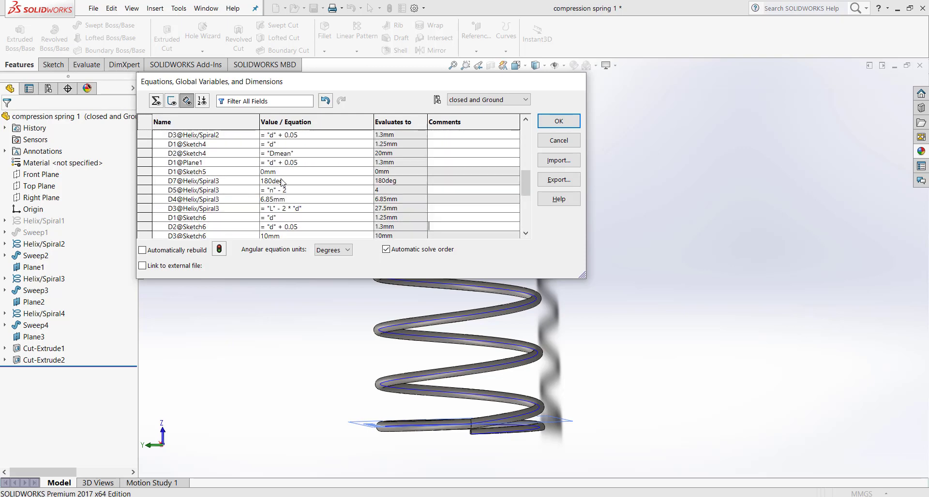
- Subtract 0.1 in the D3@Helix/Spiral3 equation, making it "L" - 2 * "d" - 0.1
{"action": "scroll", "coordinate": [285, 189], "scroll_direction": "down", "scroll_amount": 1}
{"action": "left_click", "coordinate": [292, 209]}
{"action": "left_click", "coordinate": [295, 217]}
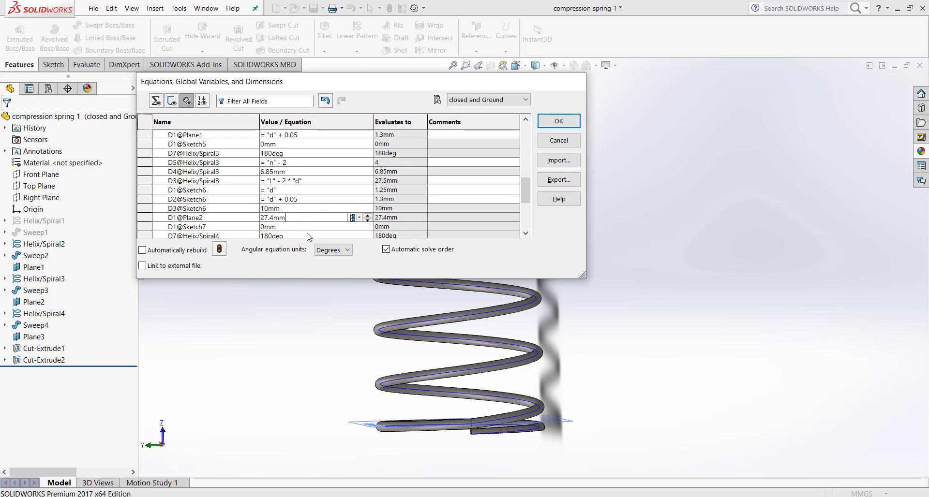
{"action": "scroll", "coordinate": [307, 236], "scroll_direction": "down", "scroll_amount": 1}
{"action": "left_click", "coordinate": [308, 154]}
{"action": "type", "text": "- 0.1"}
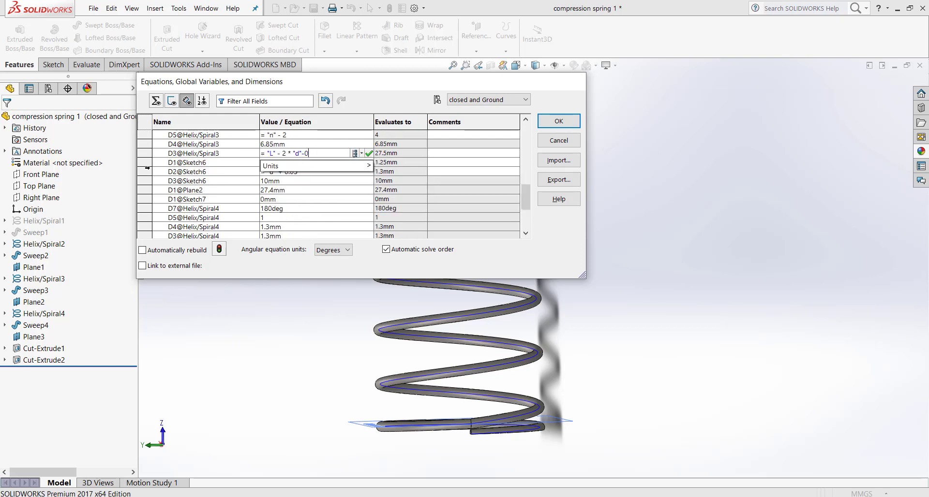
{"action": "key", "text": "Tab"}
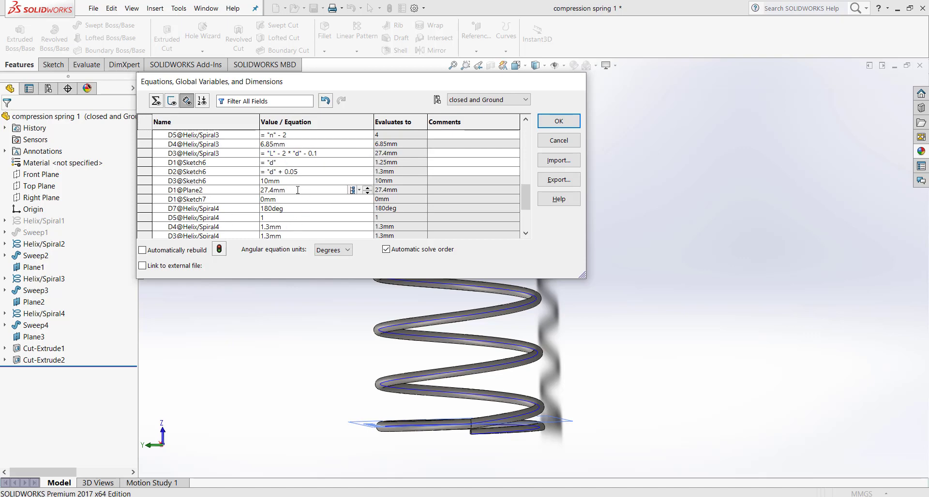
- Link the plane offset D1@Plane2 to the body helix height "D3@Helix/Spiral3"
{"action": "left_click", "coordinate": [260, 190]}
{"action": "type", "text": "="}
{"action": "left_click", "coordinate": [193, 153]}
{"action": "key", "text": "Tab"}
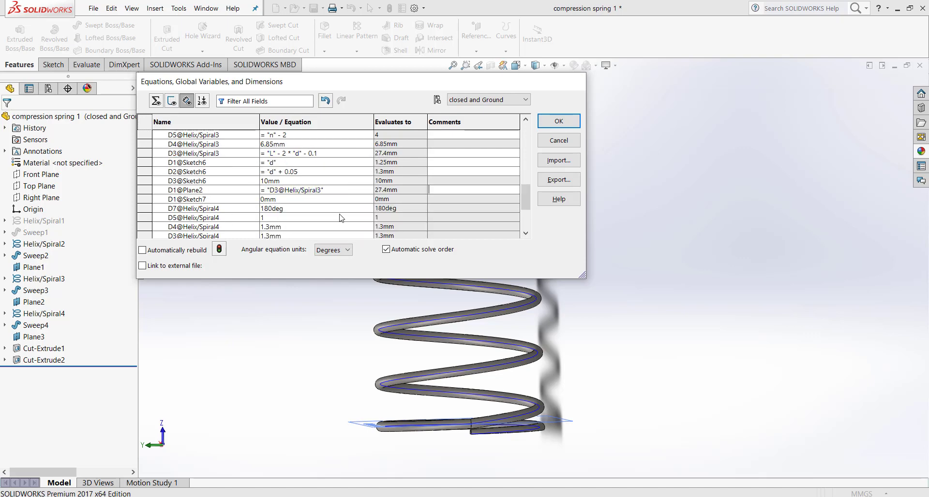
- Set dimension D4@Helix/Spiral4 to the equation "d" + 0.05
{"action": "scroll", "coordinate": [292, 213], "scroll_direction": "down", "scroll_amount": 1}
{"action": "left_click", "coordinate": [290, 200]}
{"action": "scroll", "coordinate": [291, 203], "scroll_direction": "up", "scroll_amount": 8}
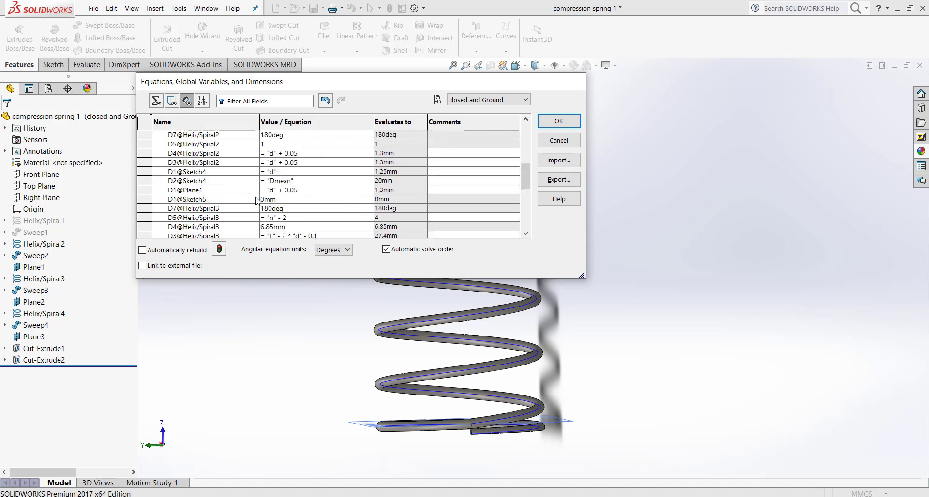
{"action": "left_click", "coordinate": [171, 149]}
{"action": "type", "text": "+ 0.05"}
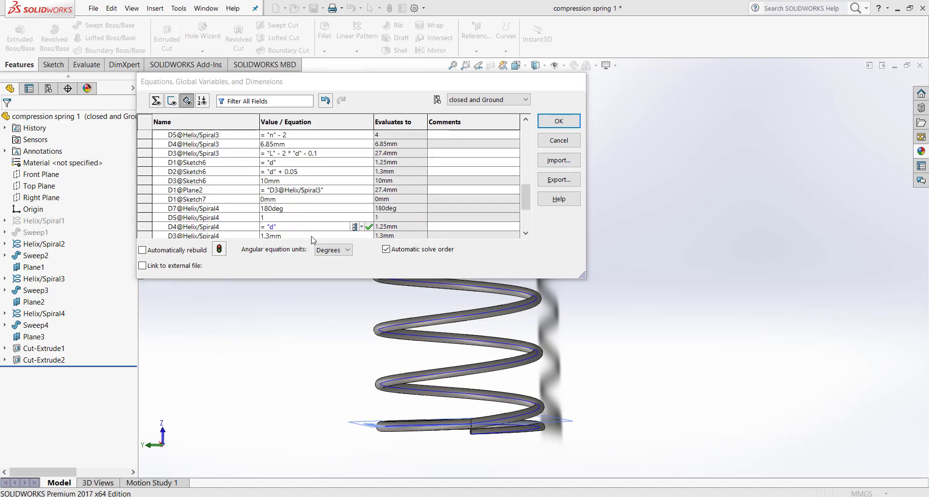
{"action": "key", "text": "Tab"}
- Set dimension D3@Helix/Spiral4 to the equation "d" + 0.05
{"action": "scroll", "coordinate": [320, 237], "scroll_direction": "down", "scroll_amount": 1}
{"action": "left_click", "coordinate": [271, 208]}
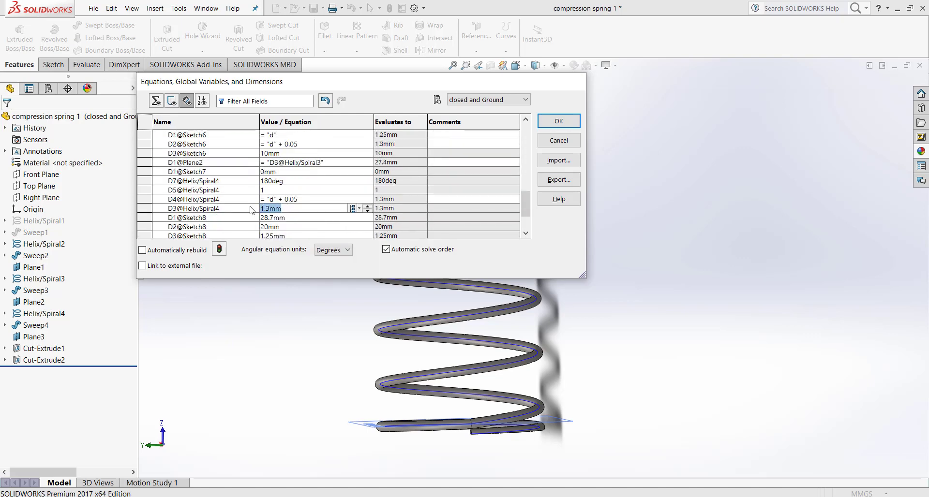
{"action": "scroll", "coordinate": [271, 209], "scroll_direction": "up", "scroll_amount": 8}
{"action": "left_click", "coordinate": [172, 148]}
{"action": "type", "text": "+ 0.05"}
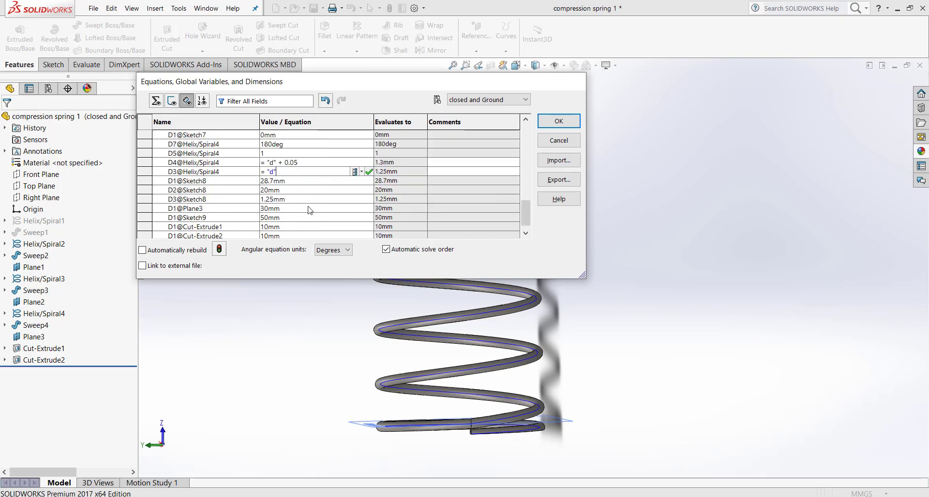
{"action": "key", "text": "Tab"}
- Link dimension D2@Sketch8 to the global variable "Dmean"
{"action": "left_click", "coordinate": [292, 183]}
{"action": "scroll", "coordinate": [300, 218], "scroll_direction": "up", "scroll_amount": 1}
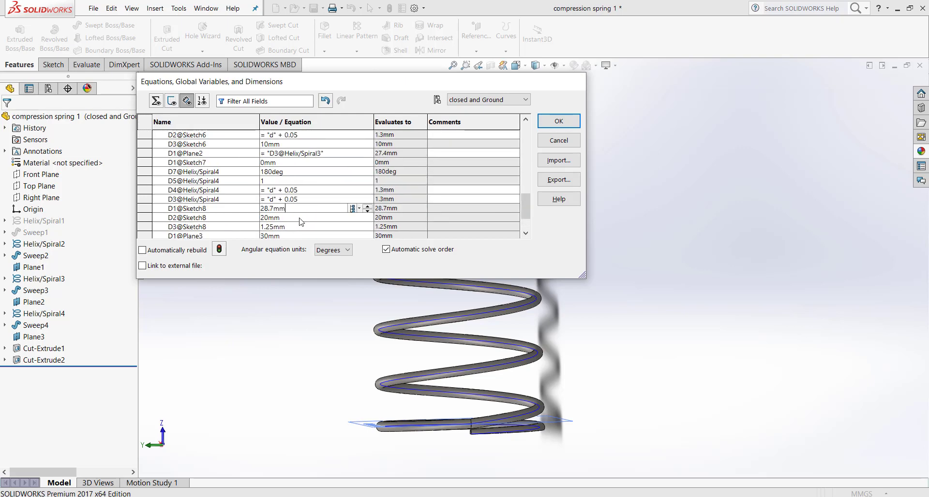
{"action": "scroll", "coordinate": [300, 219], "scroll_direction": "down", "scroll_amount": 1}
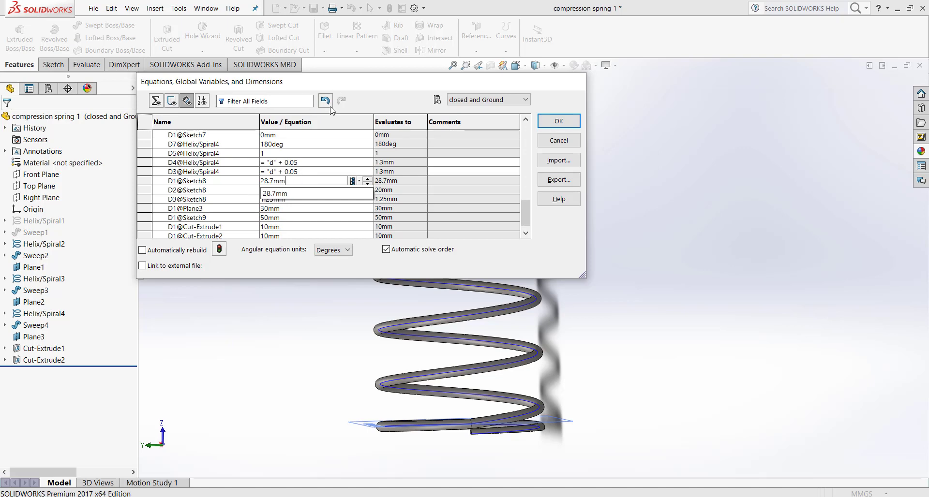
{"action": "scroll", "coordinate": [333, 174], "scroll_direction": "up", "scroll_amount": 1}
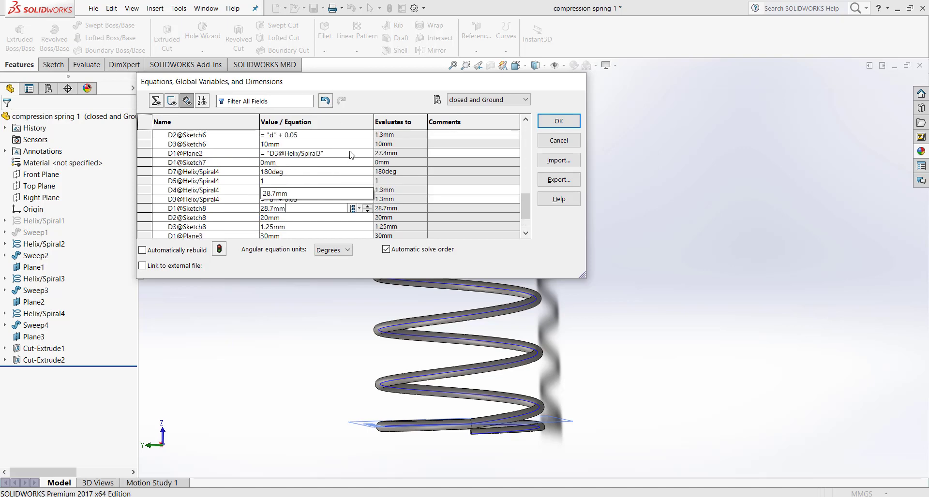
{"action": "scroll", "coordinate": [351, 154], "scroll_direction": "down", "scroll_amount": 1}
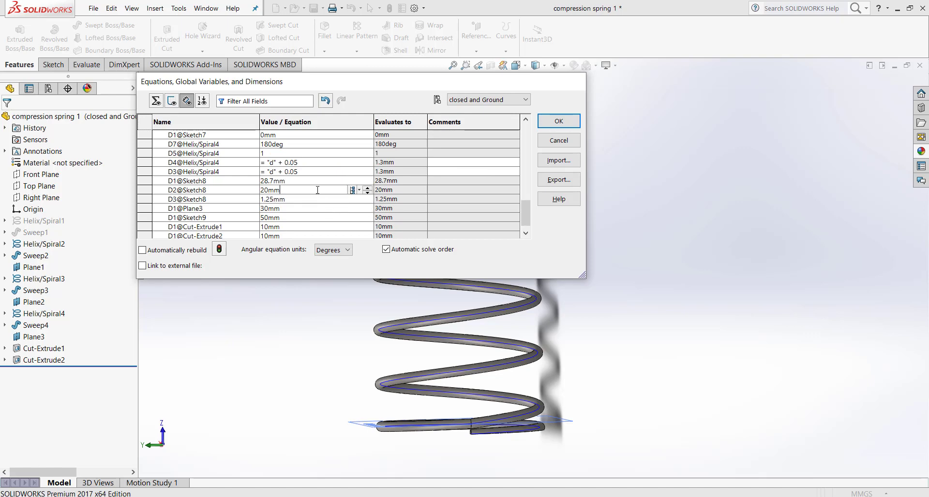
{"action": "scroll", "coordinate": [237, 196], "scroll_direction": "up", "scroll_amount": 3}
{"action": "scroll", "coordinate": [237, 196], "scroll_direction": "up", "scroll_amount": 6}
{"action": "scroll", "coordinate": [237, 196], "scroll_direction": "down", "scroll_amount": 10}
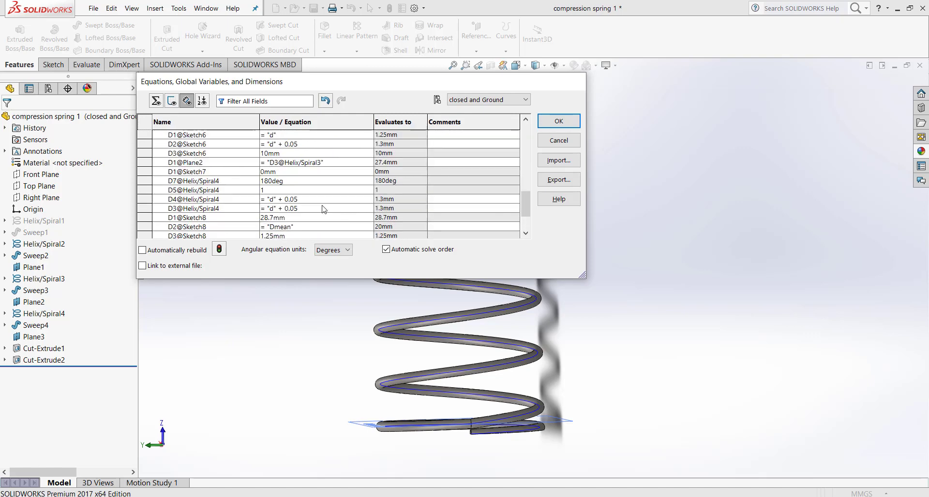
- Link dimension D3@Sketch8 to the global variable "d"
{"action": "left_click", "coordinate": [260, 190]}
{"action": "left_click_drag", "start_coordinate": [259, 186], "coordinate": [227, 191]}
{"action": "type", "text": "="}
{"action": "scroll", "coordinate": [228, 191], "scroll_direction": "up", "scroll_amount": 10}
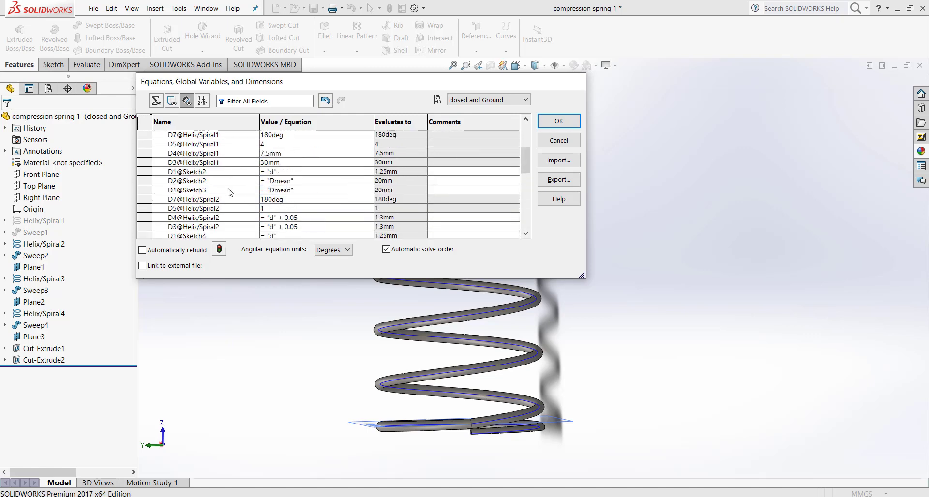
{"action": "left_click", "coordinate": [174, 151]}
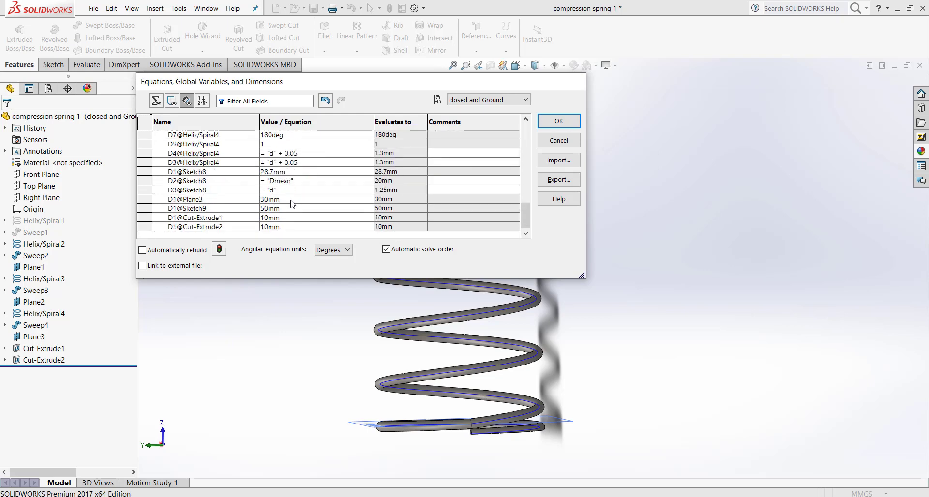
- Link the plane offset D1@Plane3 to the global variable "L"
{"action": "left_click", "coordinate": [291, 200]}
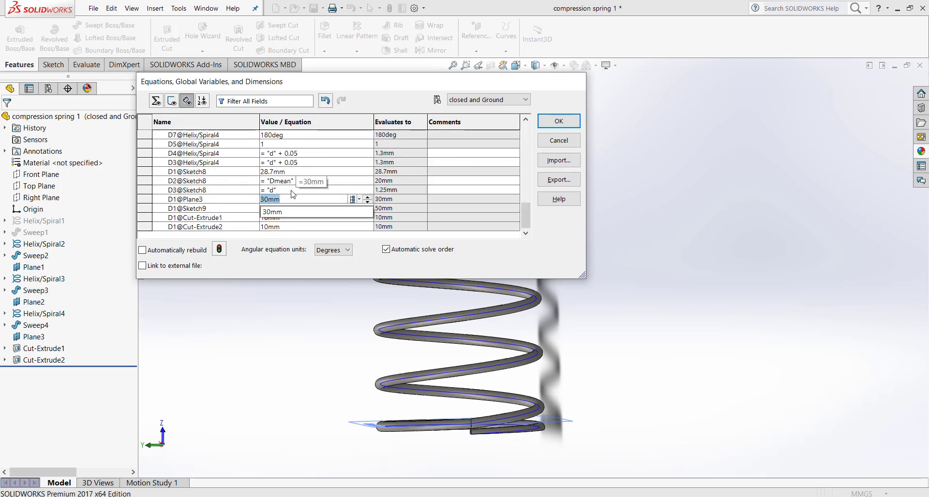
{"action": "double_click", "coordinate": [269, 190]}
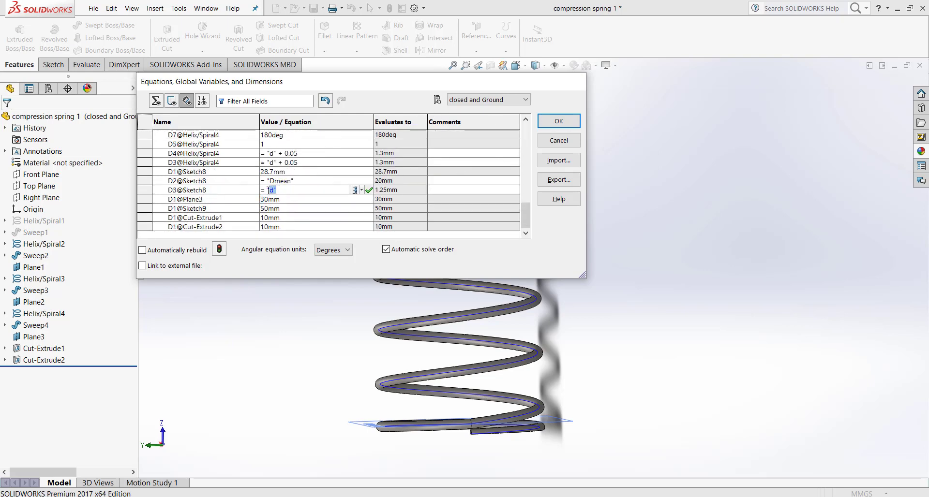
{"action": "left_click", "coordinate": [298, 200]}
{"action": "left_click_drag", "start_coordinate": [291, 197], "coordinate": [242, 197]}
{"action": "scroll", "coordinate": [211, 233], "scroll_direction": "up", "scroll_amount": 7}
{"action": "scroll", "coordinate": [211, 234], "scroll_direction": "up", "scroll_amount": 5}
{"action": "scroll", "coordinate": [276, 217], "scroll_direction": "down", "scroll_amount": 10}
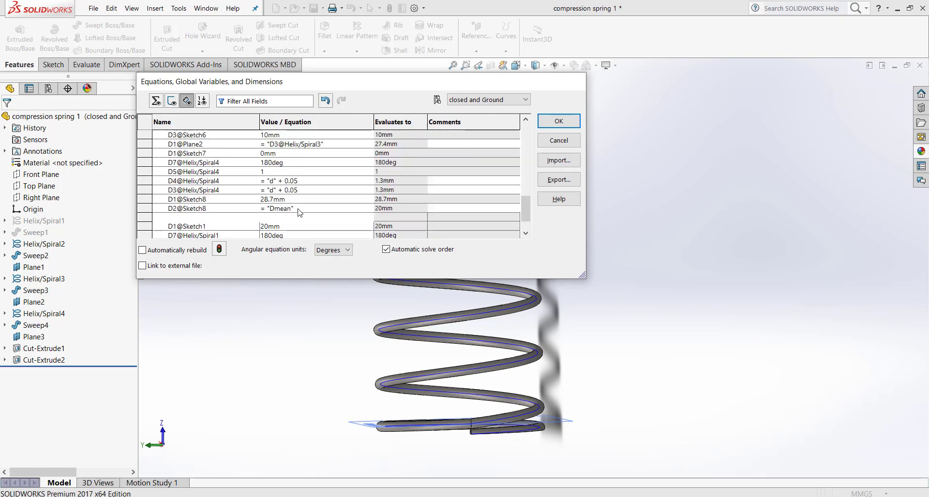
{"action": "left_click", "coordinate": [285, 212]}
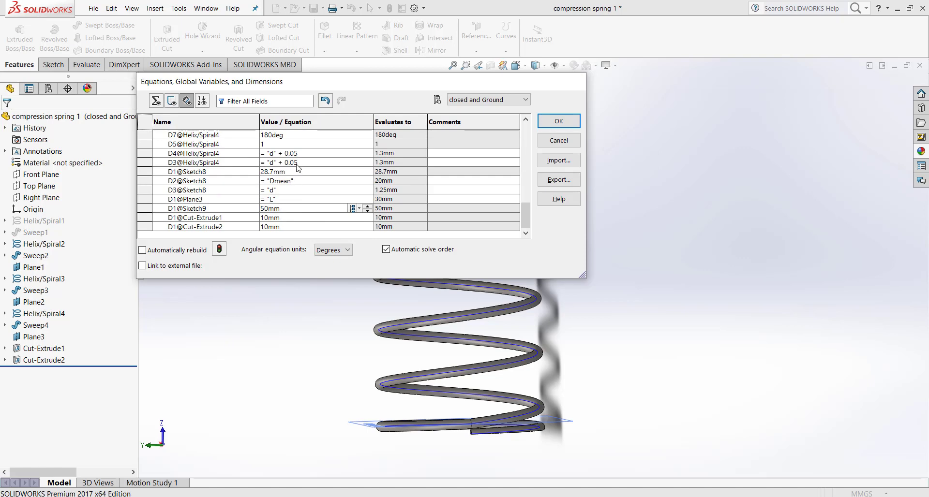
- Set dimension D1@Sketch8 to the equation "L" - "d" - 0.05 and apply the equations to the model
{"action": "left_click", "coordinate": [291, 173]}
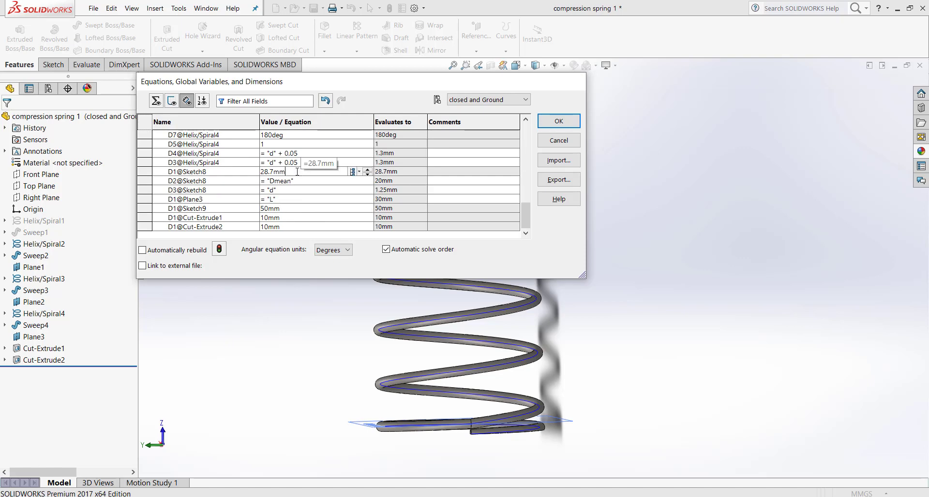
{"action": "type", "text": "="}
{"action": "scroll", "coordinate": [242, 205], "scroll_direction": "up", "scroll_amount": 10}
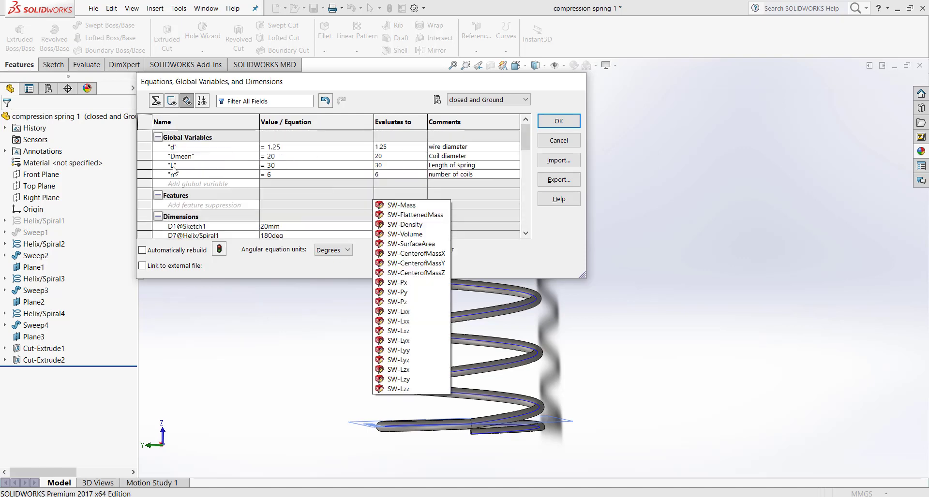
{"action": "scroll", "coordinate": [280, 203], "scroll_direction": "down", "scroll_amount": 7}
{"action": "type", "text": "- "}
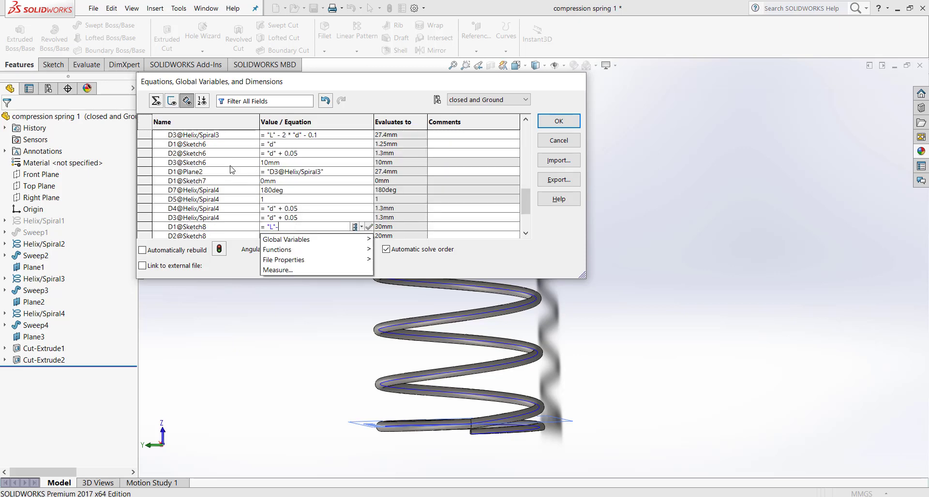
{"action": "type", "text": "\"d\""}
{"action": "key", "text": "Tab"}
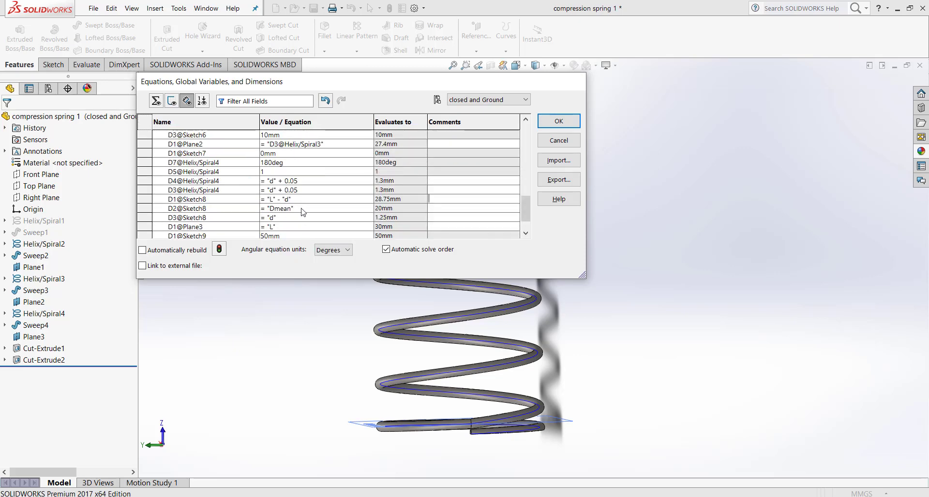
{"action": "left_click", "coordinate": [309, 199]}
{"action": "type", "text": "-0.1"}
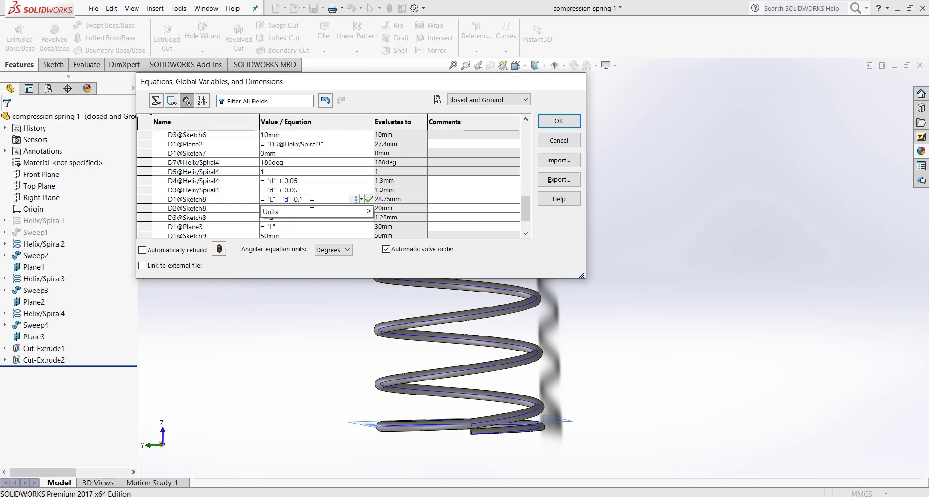
{"action": "key", "text": "BackSpace"}
{"action": "type", "text": "05"}
{"action": "key", "text": "Return"}
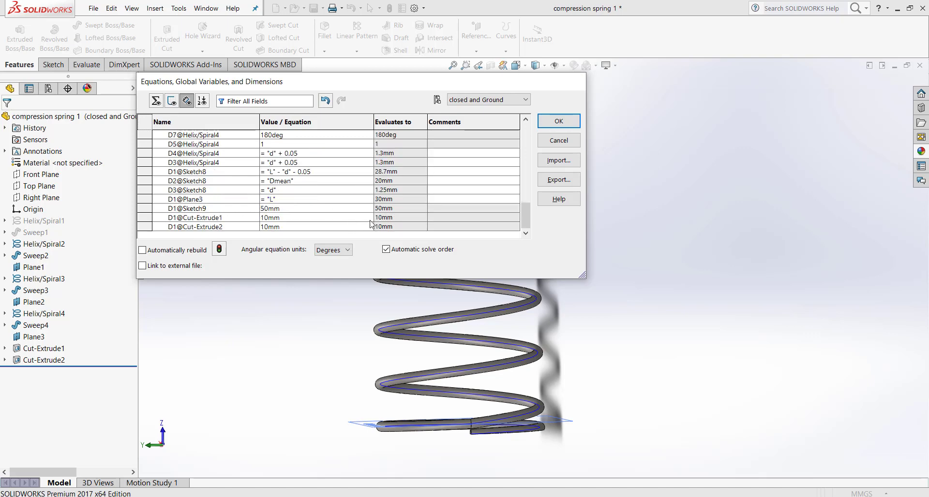
{"action": "left_click", "coordinate": [557, 121]}
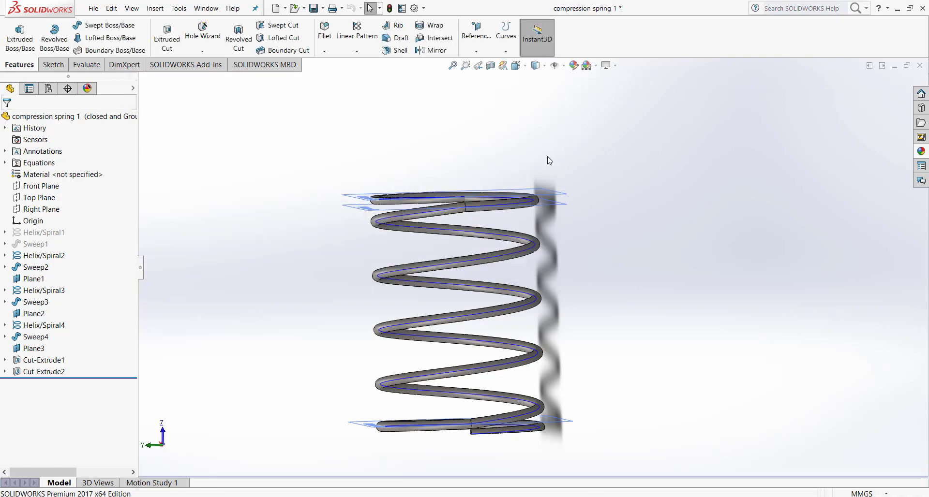
{"action": "left_click", "coordinate": [320, 8]}
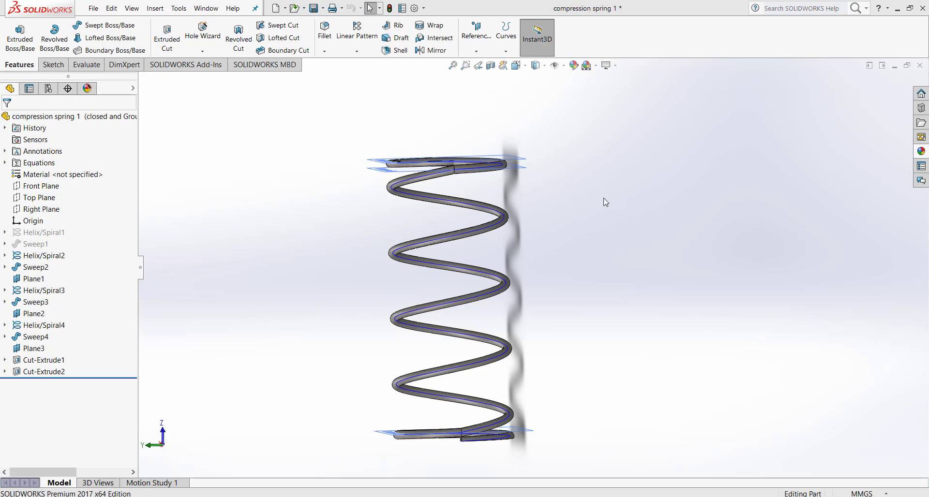
- Change the spring length variable "L" to 40 and apply it to the model
{"action": "key", "text": "ctrl+e"}
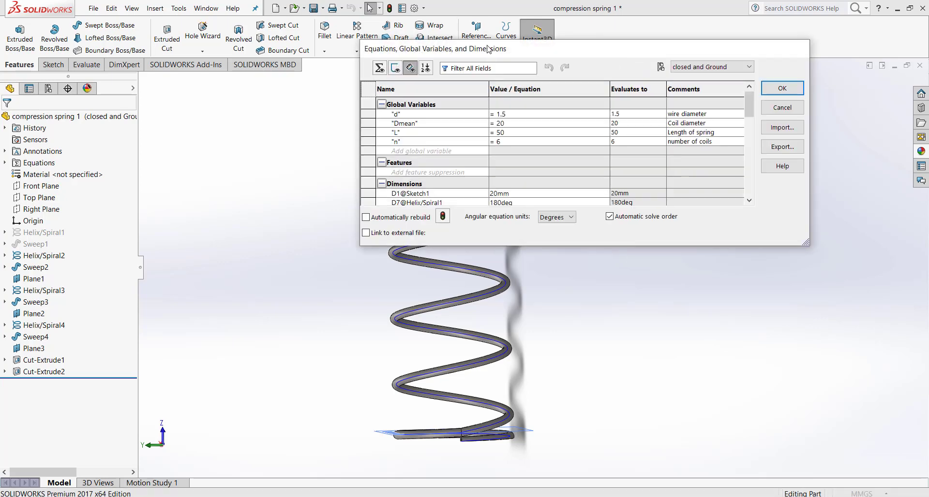
{"action": "left_click_drag", "start_coordinate": [491, 49], "coordinate": [495, 107]}
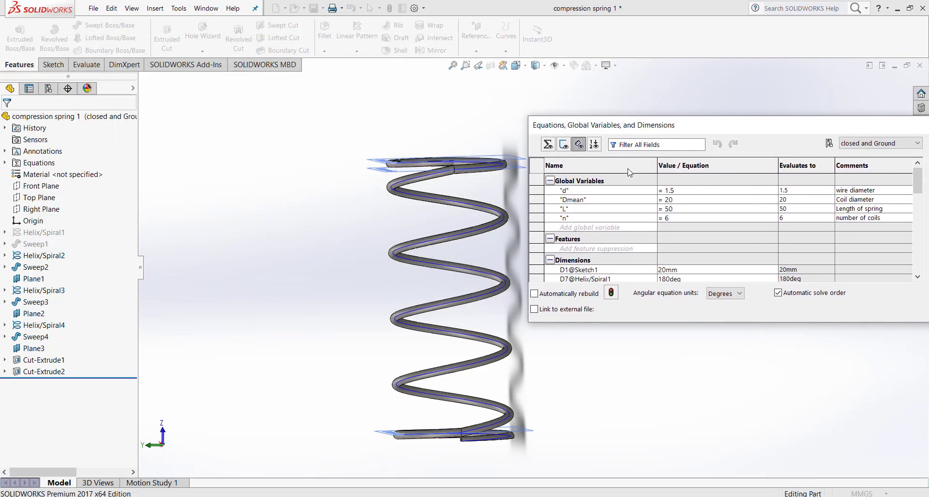
{"action": "left_click", "coordinate": [670, 209]}
{"action": "left_click_drag", "start_coordinate": [666, 209], "coordinate": [676, 208]}
{"action": "type", "text": "40"}
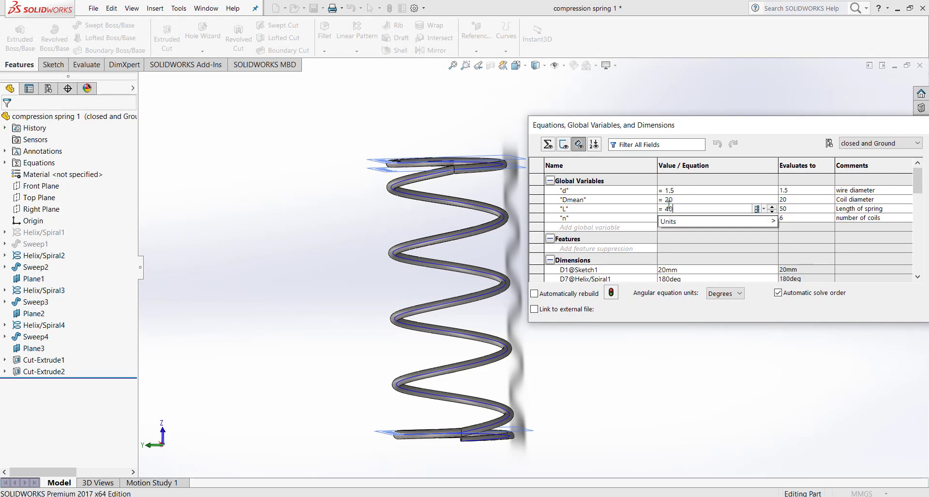
{"action": "key", "text": "Tab"}
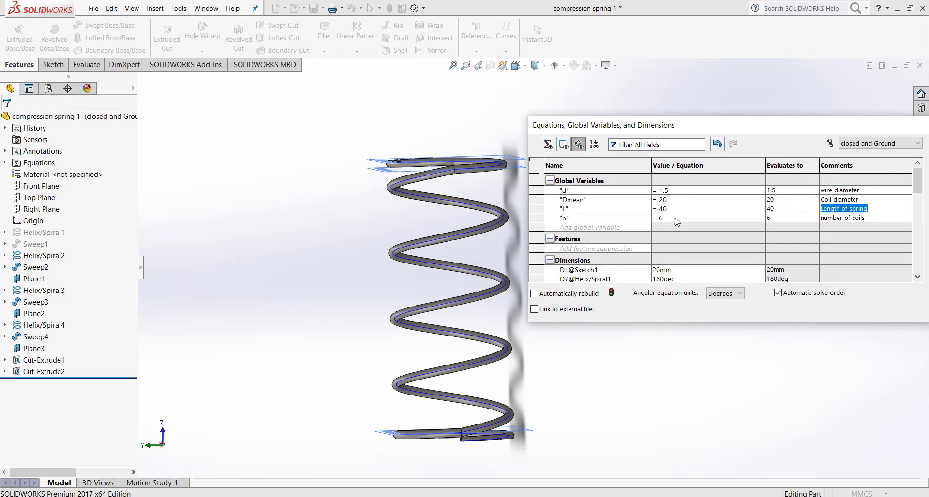
{"action": "left_click_drag", "start_coordinate": [884, 124], "coordinate": [232, 105]}
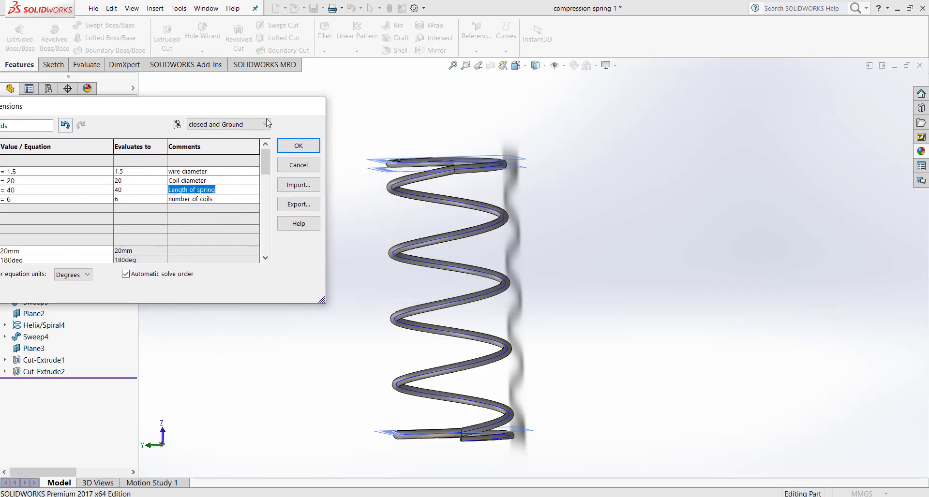
{"action": "left_click", "coordinate": [289, 145]}
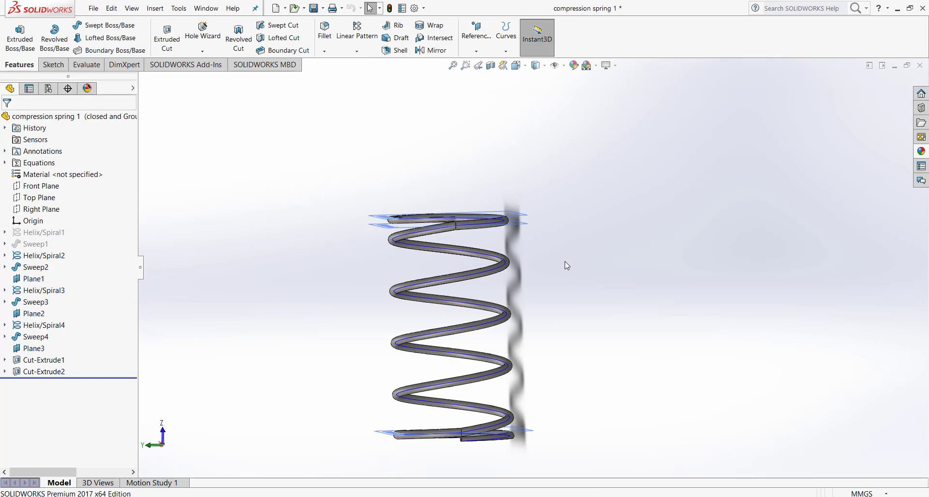
- Change the wire diameter variable "d" to 3 and apply it to the spring
{"action": "key", "text": "e"}
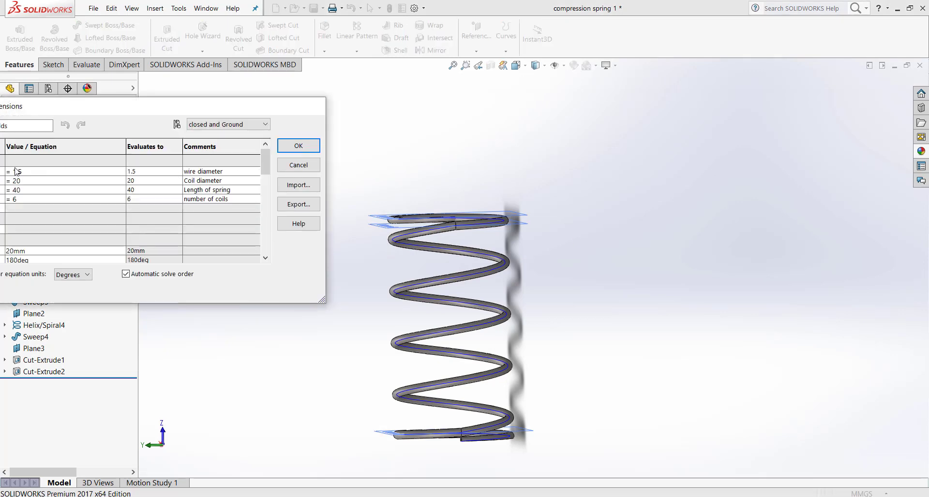
{"action": "left_click", "coordinate": [17, 171]}
{"action": "type", "text": "3"}
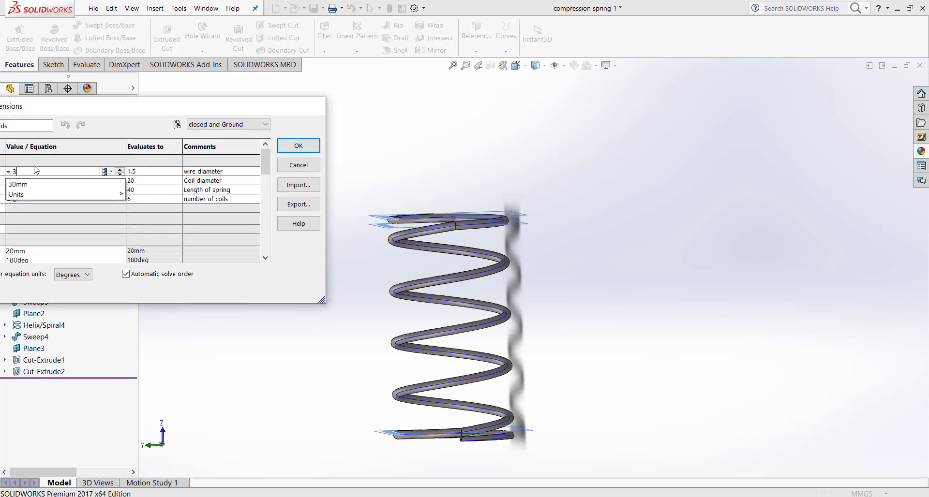
{"action": "left_click", "coordinate": [295, 148]}
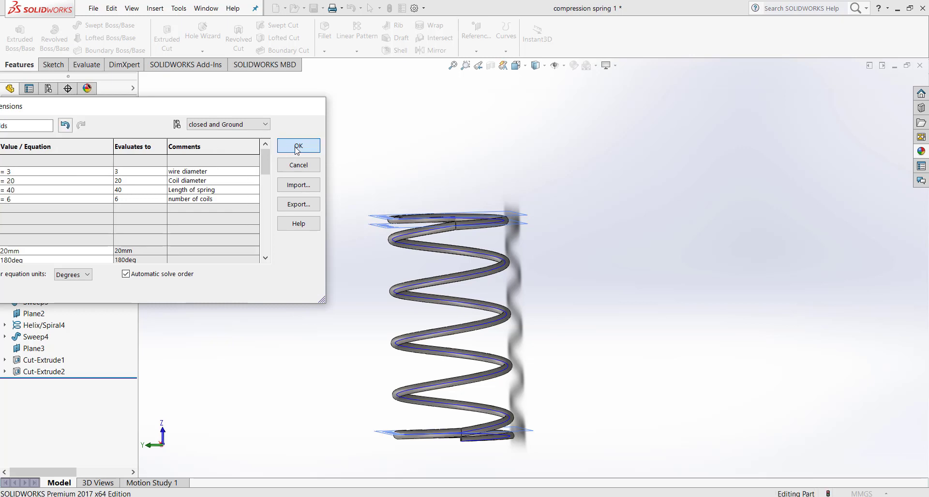
{"action": "left_click", "coordinate": [295, 147]}
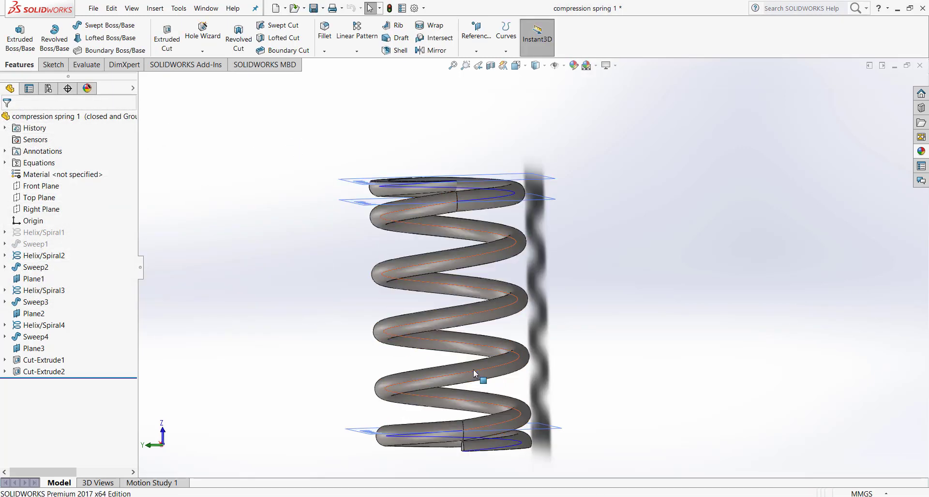
- Change the coil diameter variable "Dmean" to 40 and apply it to the spring
{"action": "key", "text": "Return"}
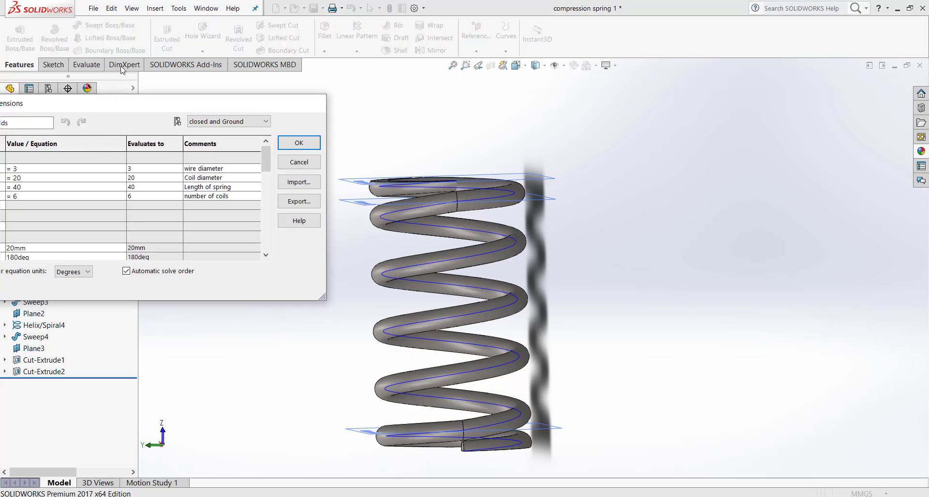
{"action": "left_click_drag", "start_coordinate": [166, 107], "coordinate": [806, 87]}
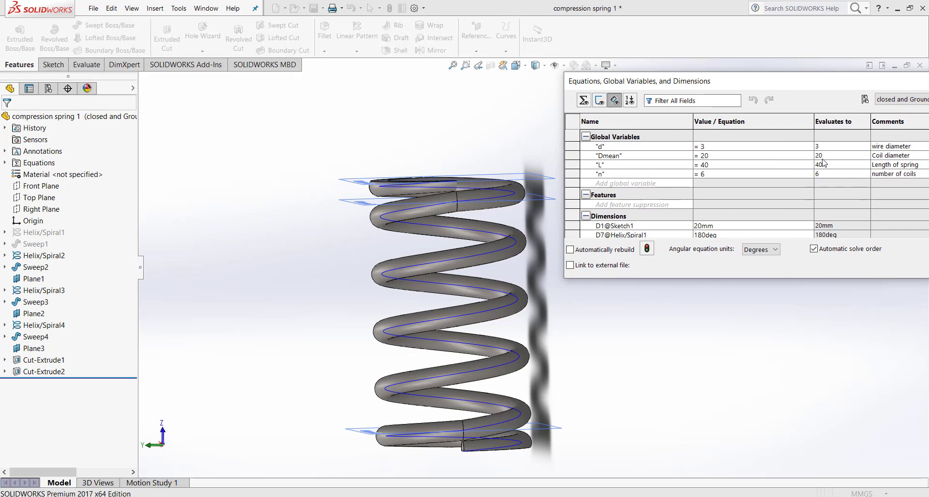
{"action": "left_click", "coordinate": [704, 155]}
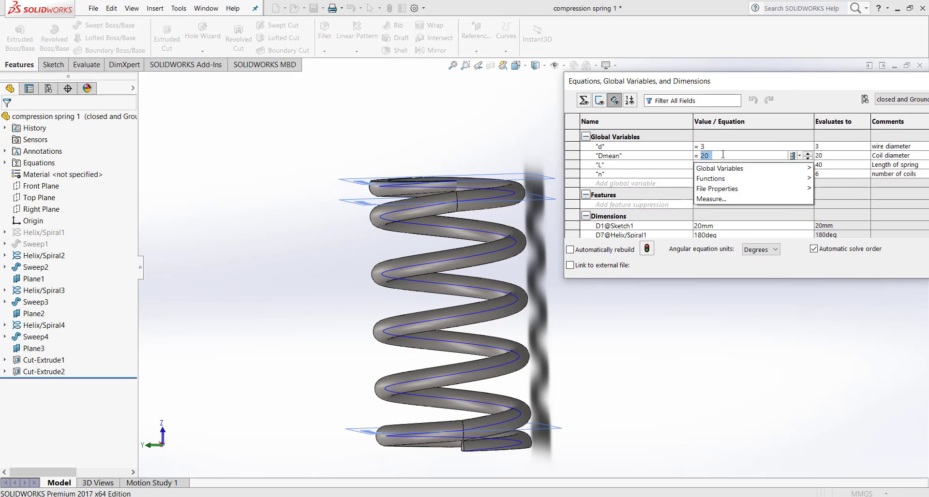
{"action": "type", "text": "4"}
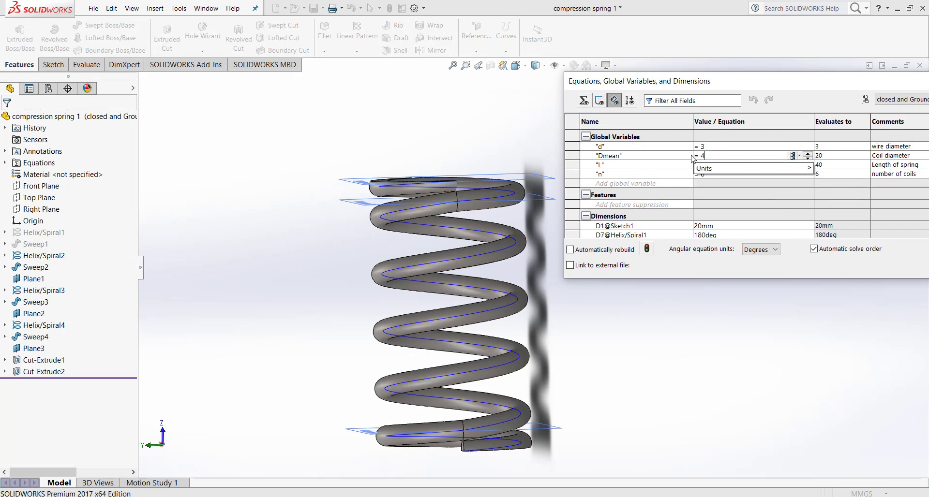
{"action": "key", "text": "Tab"}
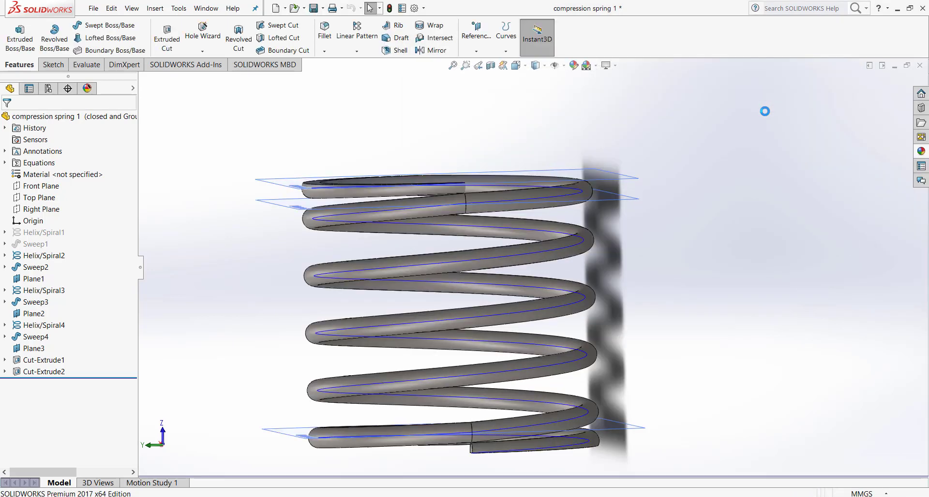
- Change the number of coils variable "n" to 12 and rebuild the spring with it
{"action": "middle_click_drag", "start_coordinate": [631, 208], "coordinate": [532, 138]}
{"action": "key", "text": "Return"}
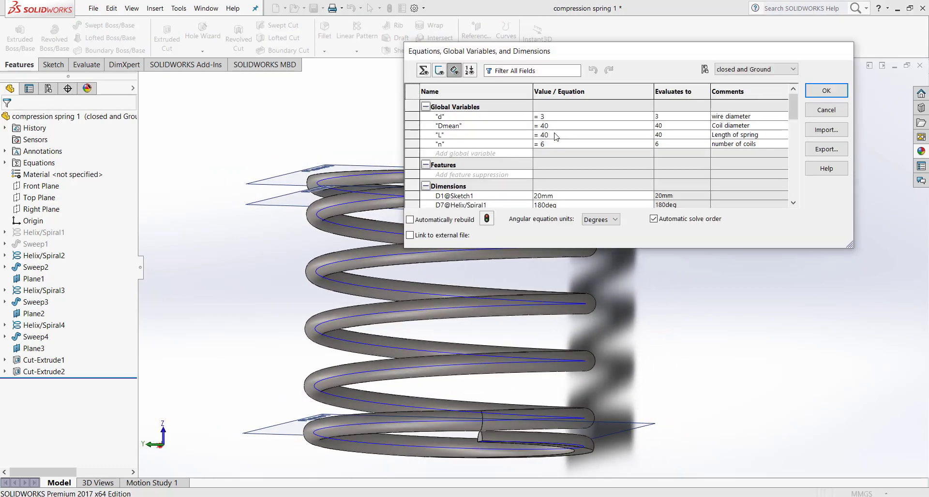
{"action": "left_click", "coordinate": [562, 144]}
{"action": "left_click", "coordinate": [543, 145]}
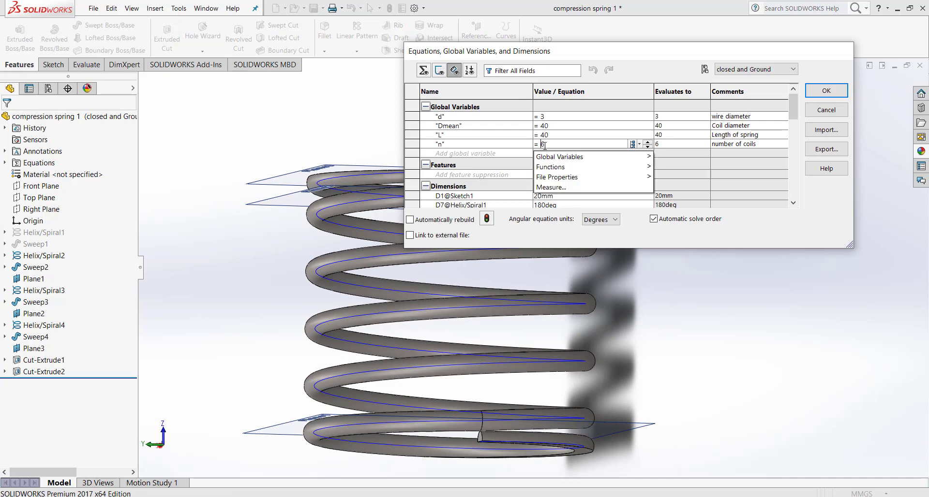
{"action": "left_click", "coordinate": [561, 167]}
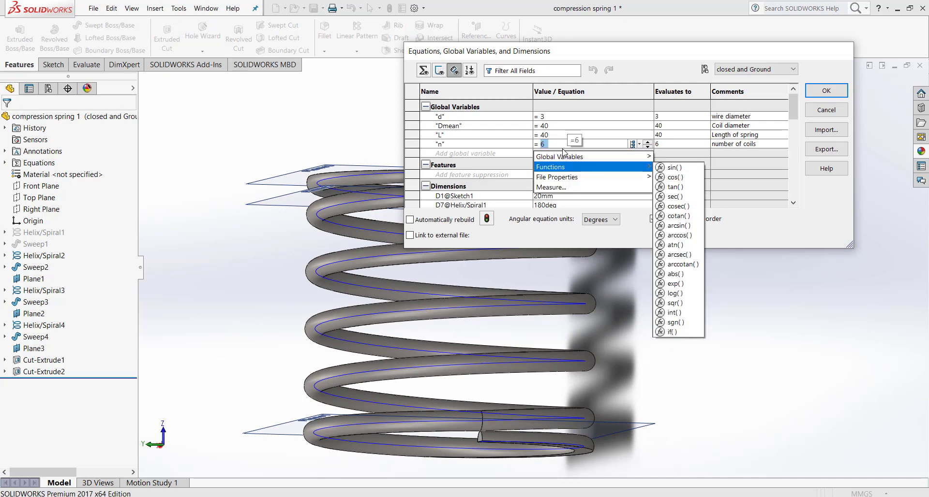
{"action": "type", "text": "12"}
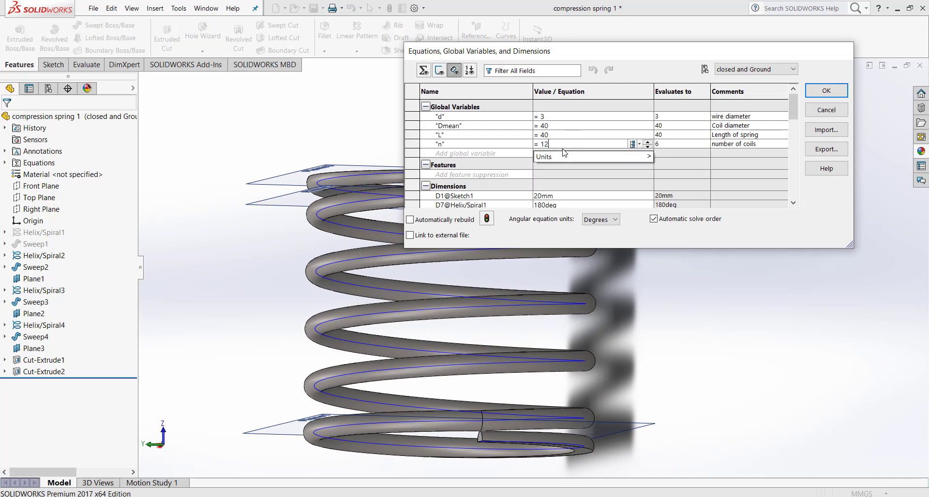
{"action": "key", "text": "Tab"}
{"action": "left_click", "coordinate": [822, 92]}
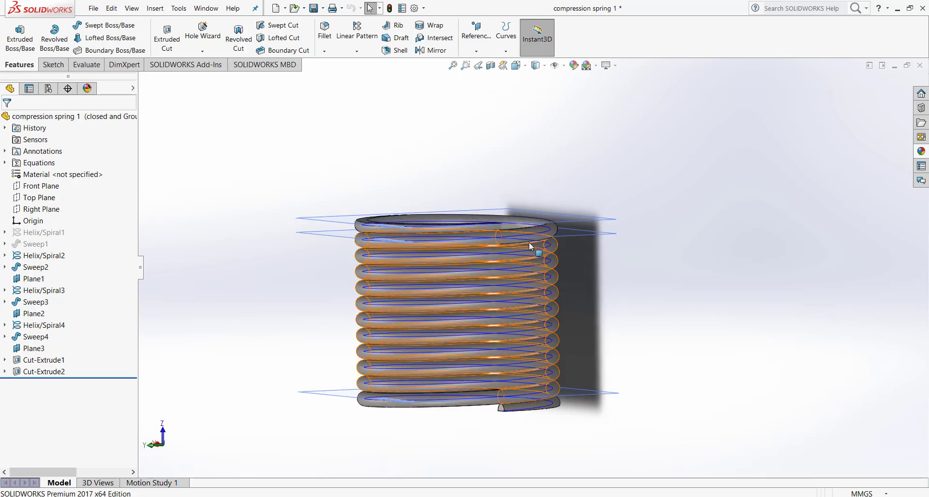
- Set the number of coils "n" to 4 and the spring length "L" to 100 in the global variables
{"action": "key", "text": "e"}
{"action": "left_click", "coordinate": [548, 143]}
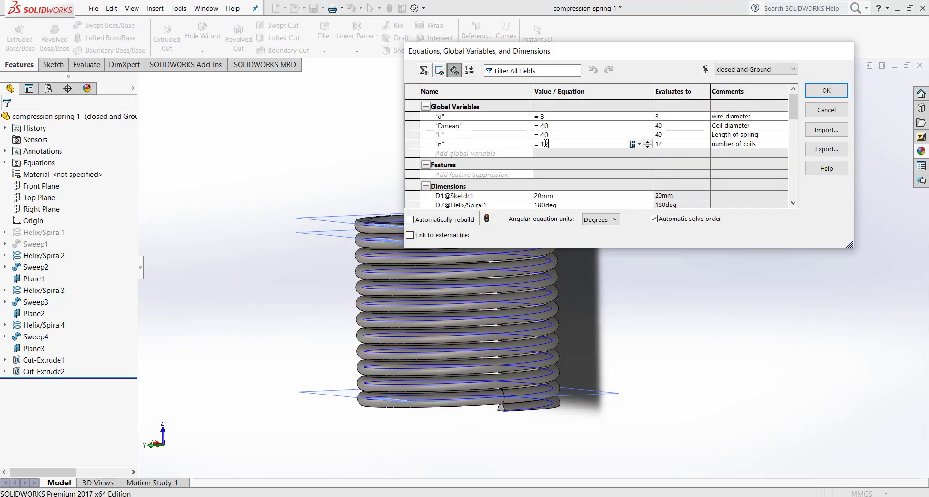
{"action": "mouse_move", "coordinate": [554, 169]}
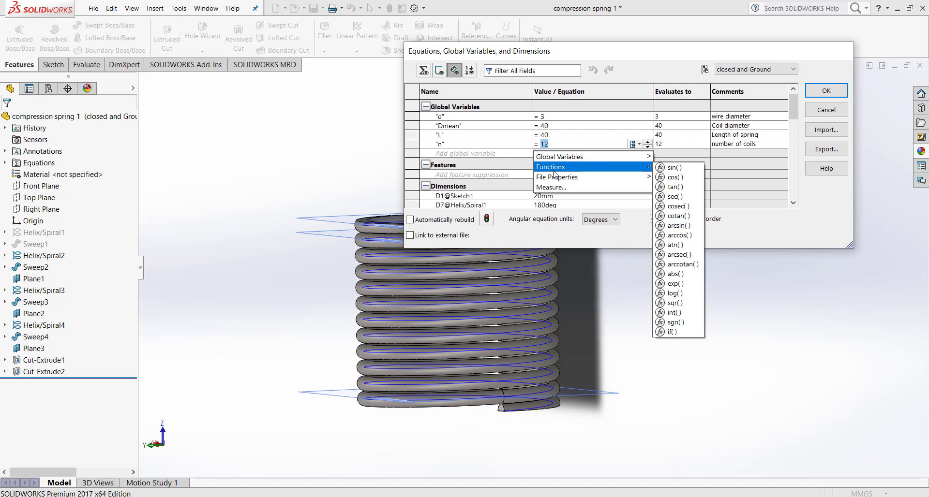
{"action": "type", "text": "4"}
{"action": "left_click", "coordinate": [544, 134]}
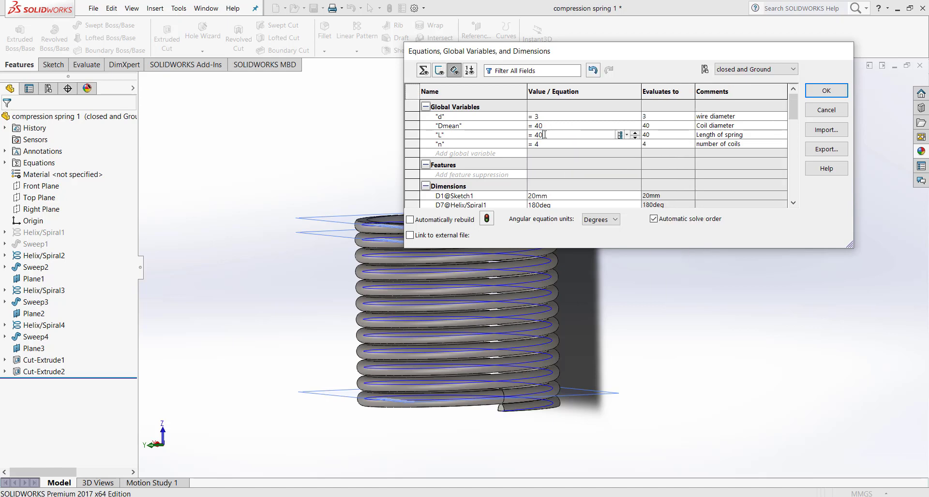
{"action": "double_click", "coordinate": [539, 135]}
{"action": "type", "text": "100"}
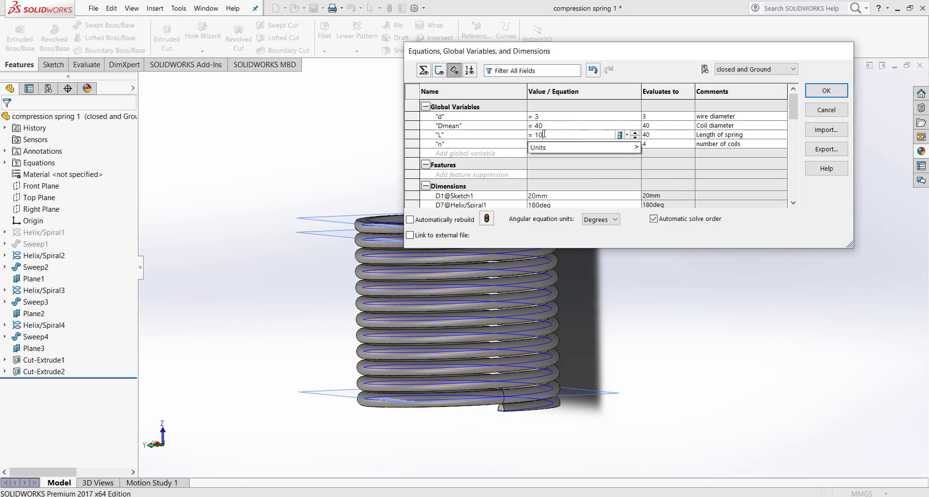
- Set the coil diameter "Dmean" to 20 and the wire diameter "d" to 1, applying the changes to the spring
{"action": "left_click", "coordinate": [543, 126]}
{"action": "double_click", "coordinate": [544, 125]}
{"action": "type", "text": "20"}
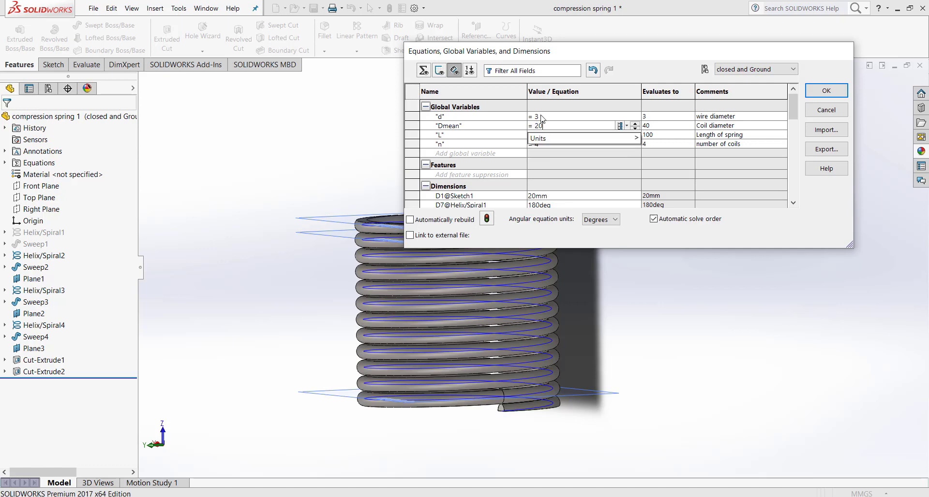
{"action": "left_click", "coordinate": [537, 116]}
{"action": "double_click", "coordinate": [537, 116]}
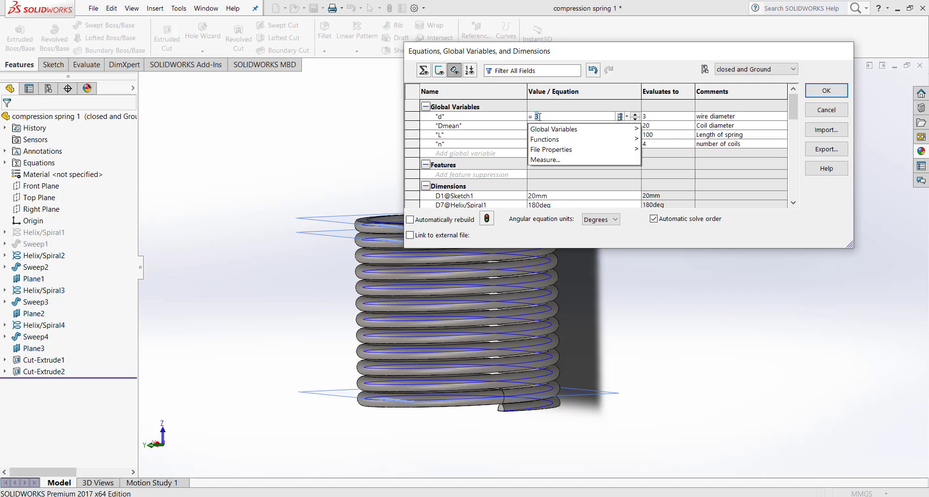
{"action": "type", "text": "1"}
{"action": "key", "text": "Return"}
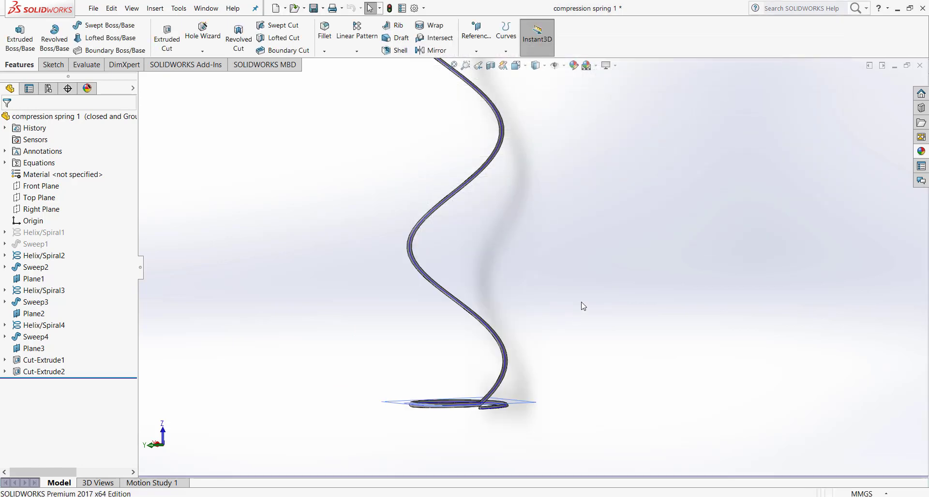
- Set the number of coils variable "n" to 15
{"action": "scroll", "coordinate": [472, 204], "scroll_direction": "down", "scroll_amount": 3}
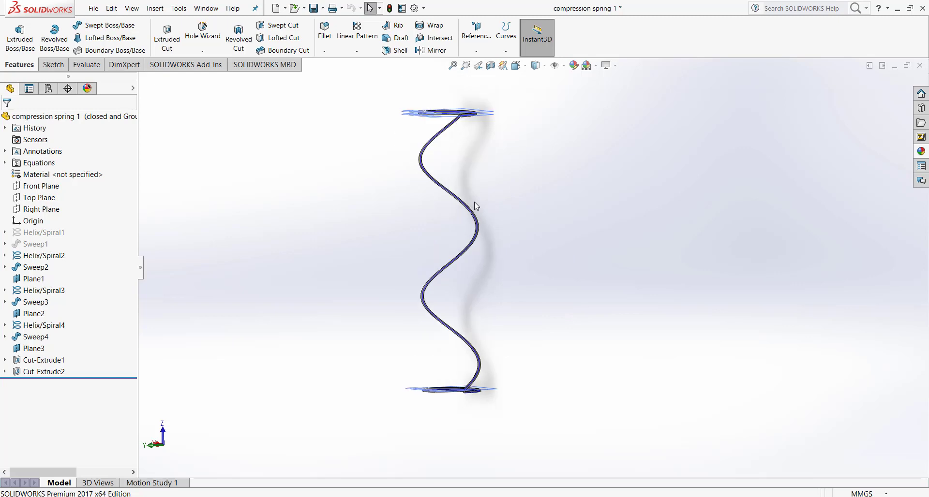
{"action": "key", "text": "e"}
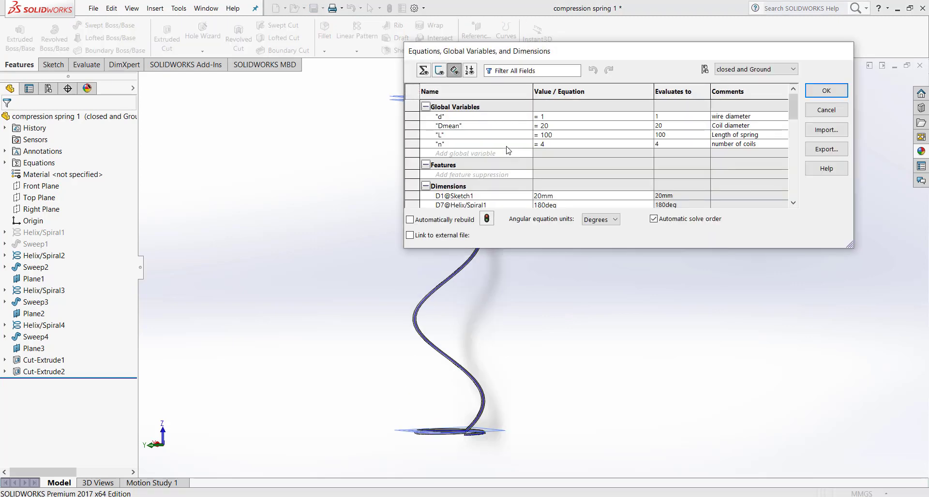
{"action": "double_click", "coordinate": [544, 144]}
{"action": "type", "text": "15"}
{"action": "key", "text": "Return"}
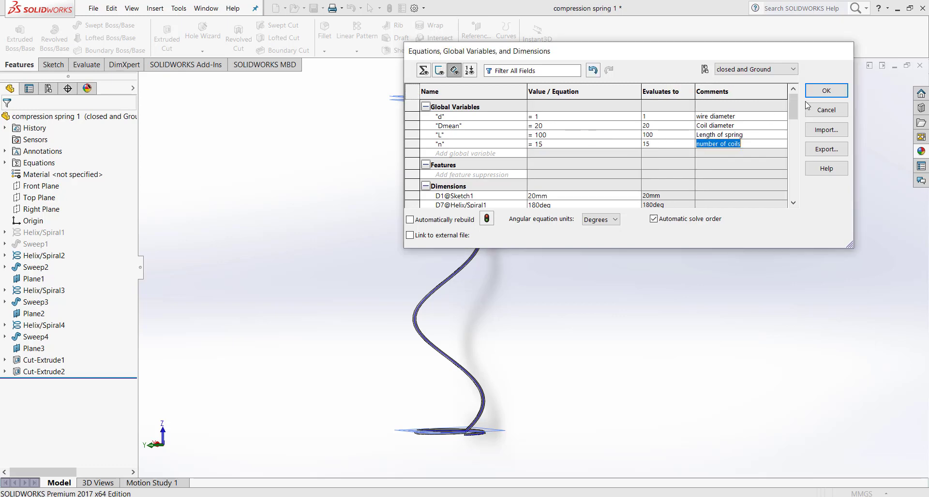